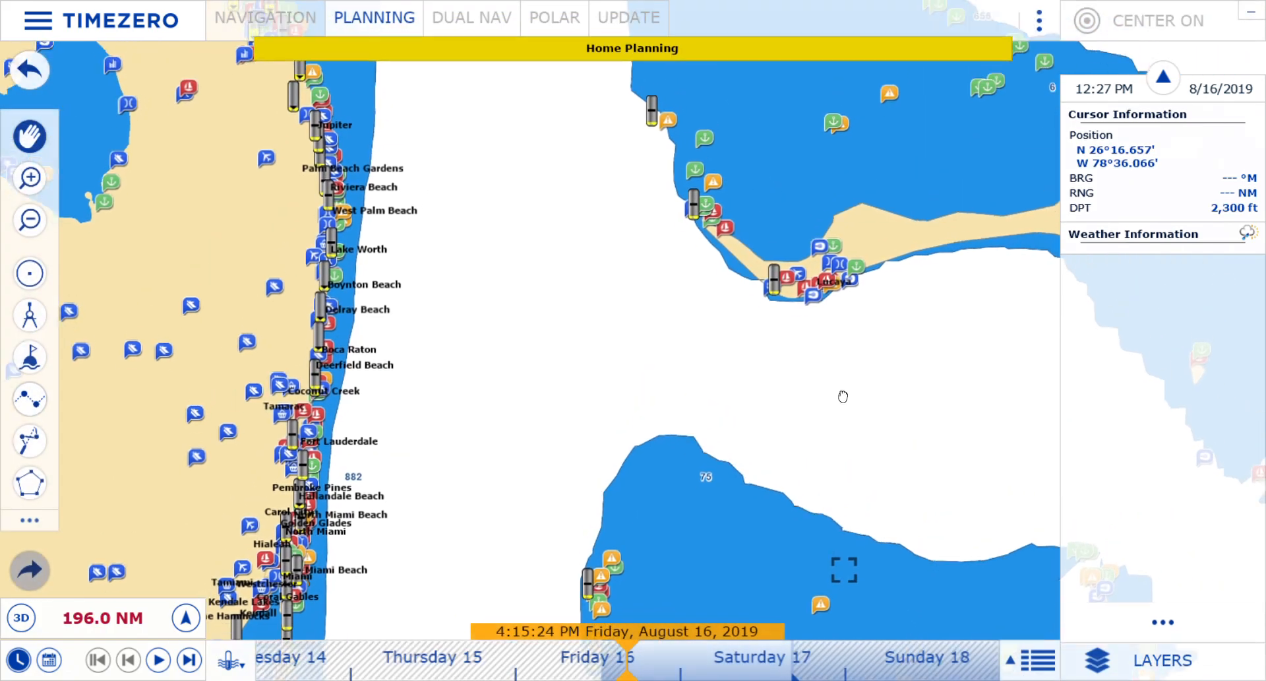
Step: Start a new route off Port Everglades with the first waypoint just east of entrance channel buoys 2 and 3
left_click_drag(837, 396, 926, 356)
left_click_drag(485, 456, 507, 412)
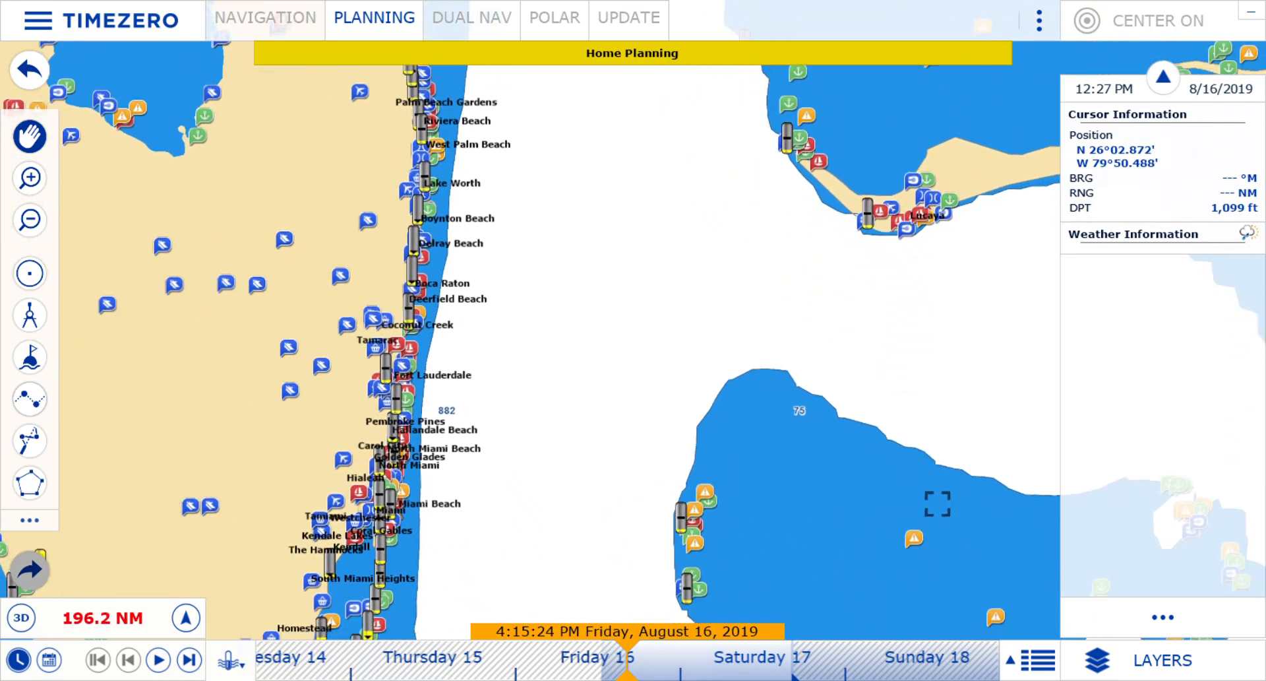
scroll(454, 378, "up", 5)
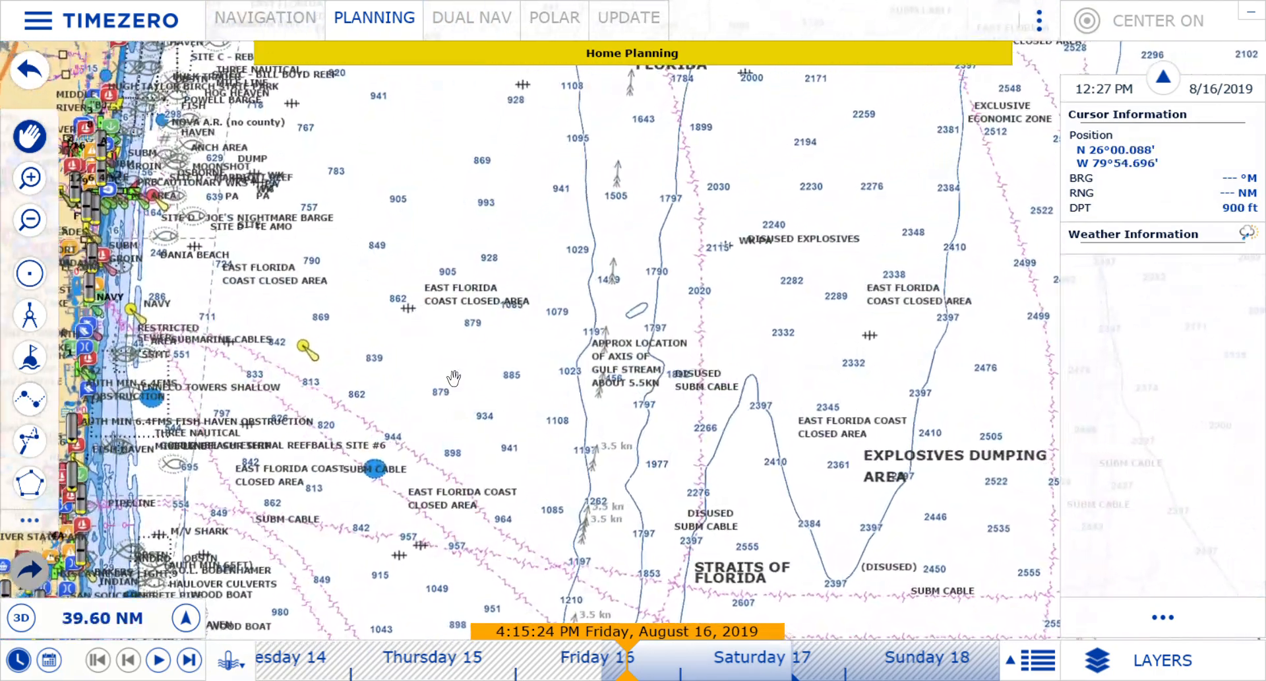
left_click_drag(320, 183, 685, 387)
scroll(477, 437, "up", 4)
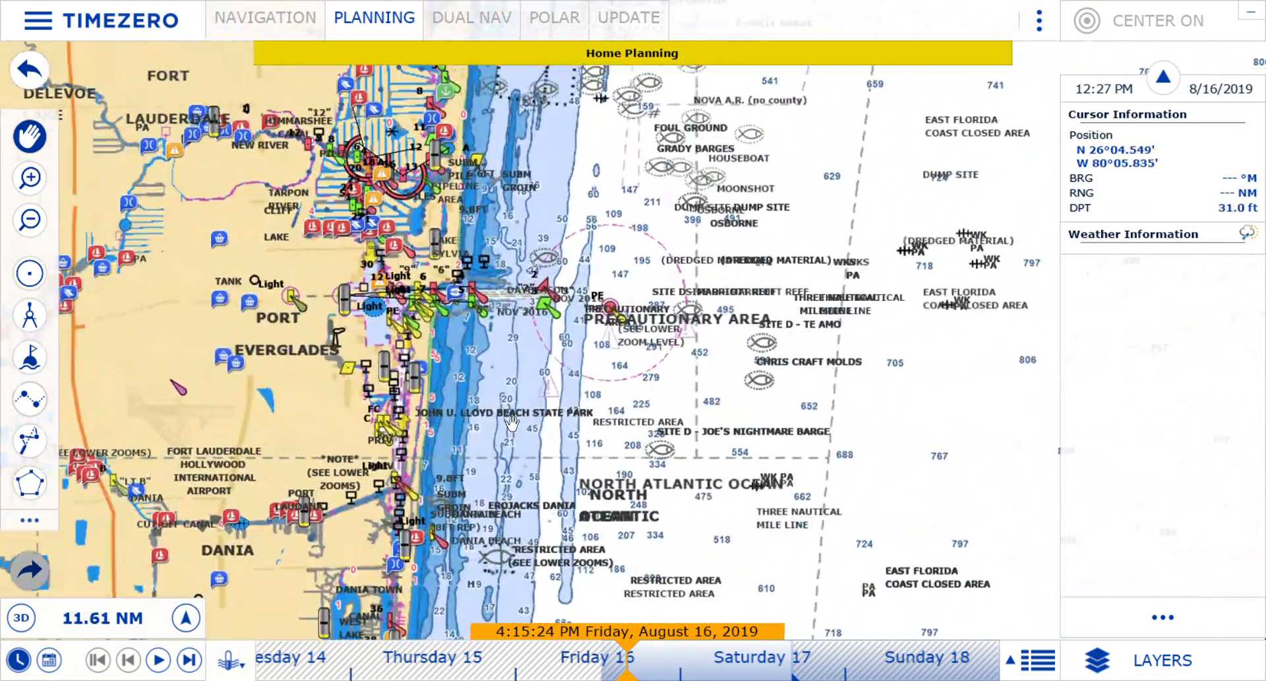
scroll(512, 422, "up", 2)
left_click_drag(512, 422, 502, 494)
left_click_drag(689, 297, 651, 348)
scroll(517, 430, "up", 4)
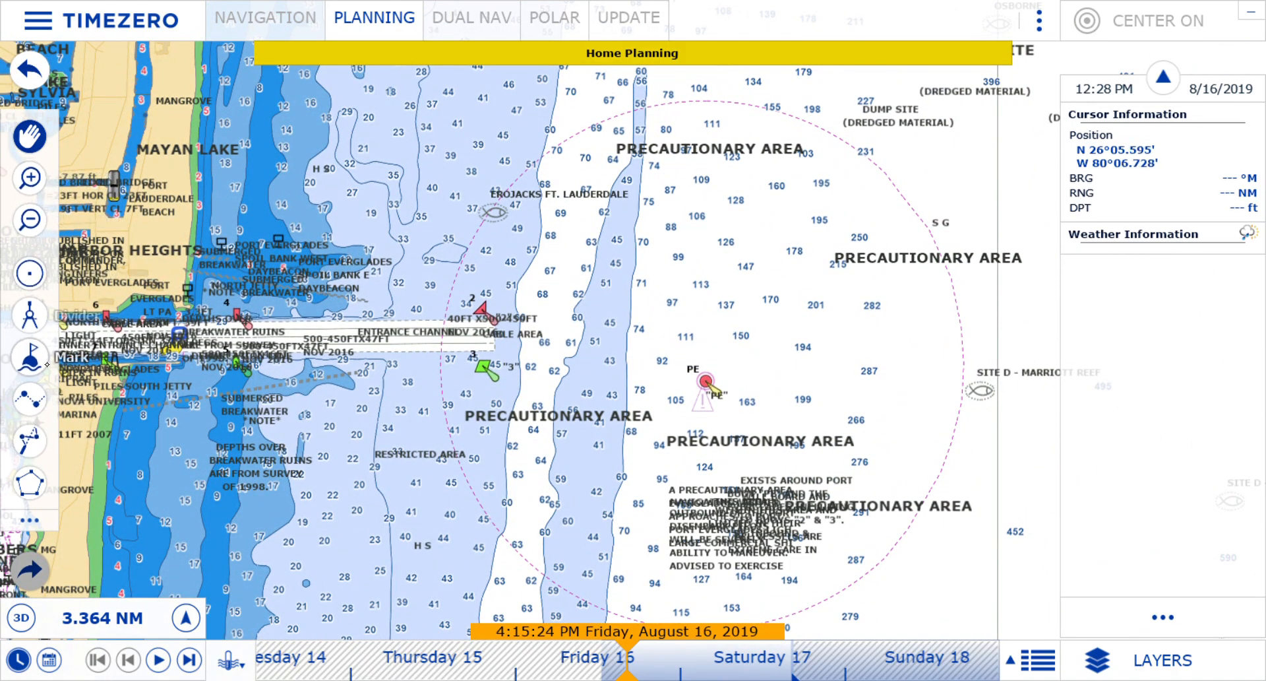
left_click(31, 407)
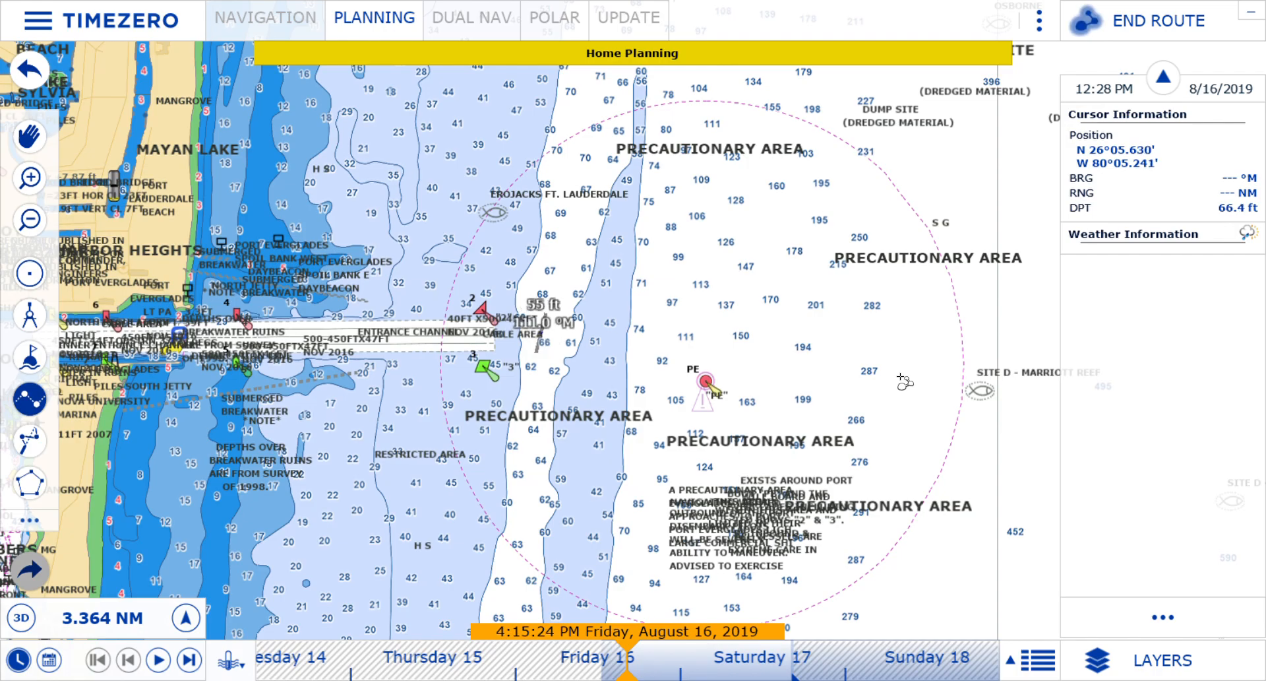
Step: Extend the route across the Straits of Florida to the channel entrance beside Shallow Bar on Grand Bahama and end the route
scroll(910, 372, "down", 5)
left_click_drag(997, 267, 269, 405)
left_click_drag(918, 223, 308, 412)
left_click_drag(847, 257, 259, 483)
left_click_drag(788, 258, 538, 455)
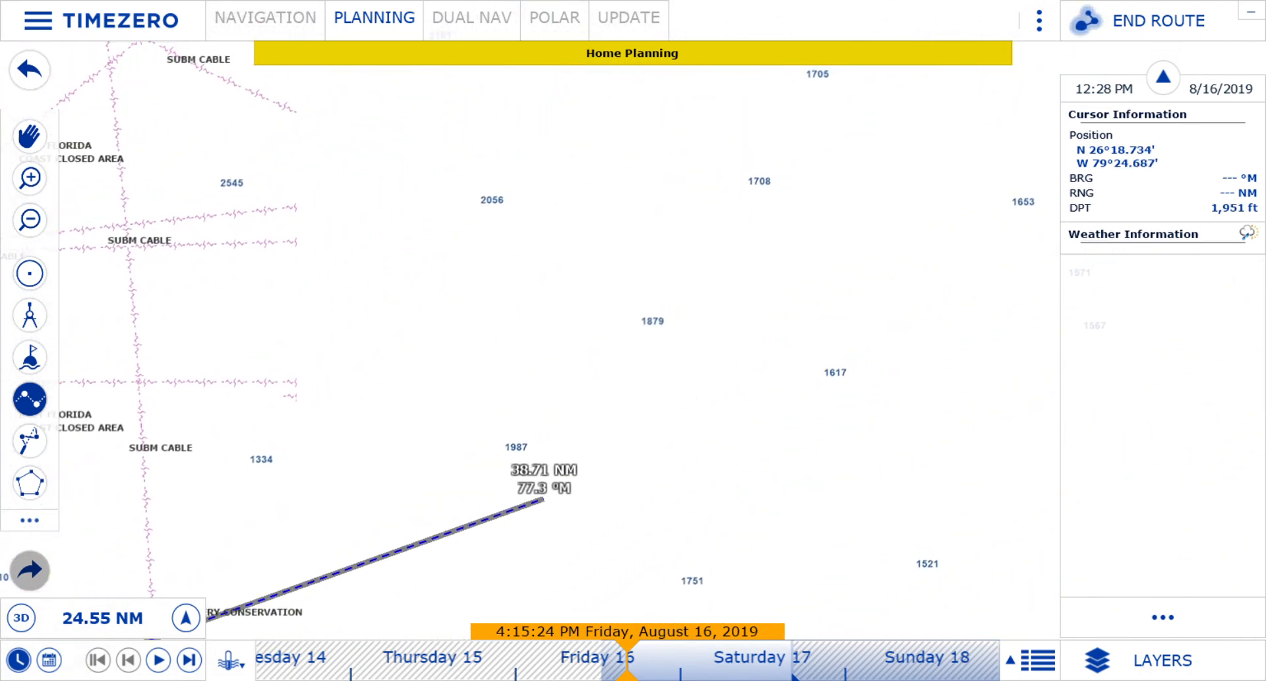
scroll(671, 365, "down", 5)
left_click_drag(887, 402, 638, 387)
scroll(617, 318, "up", 5)
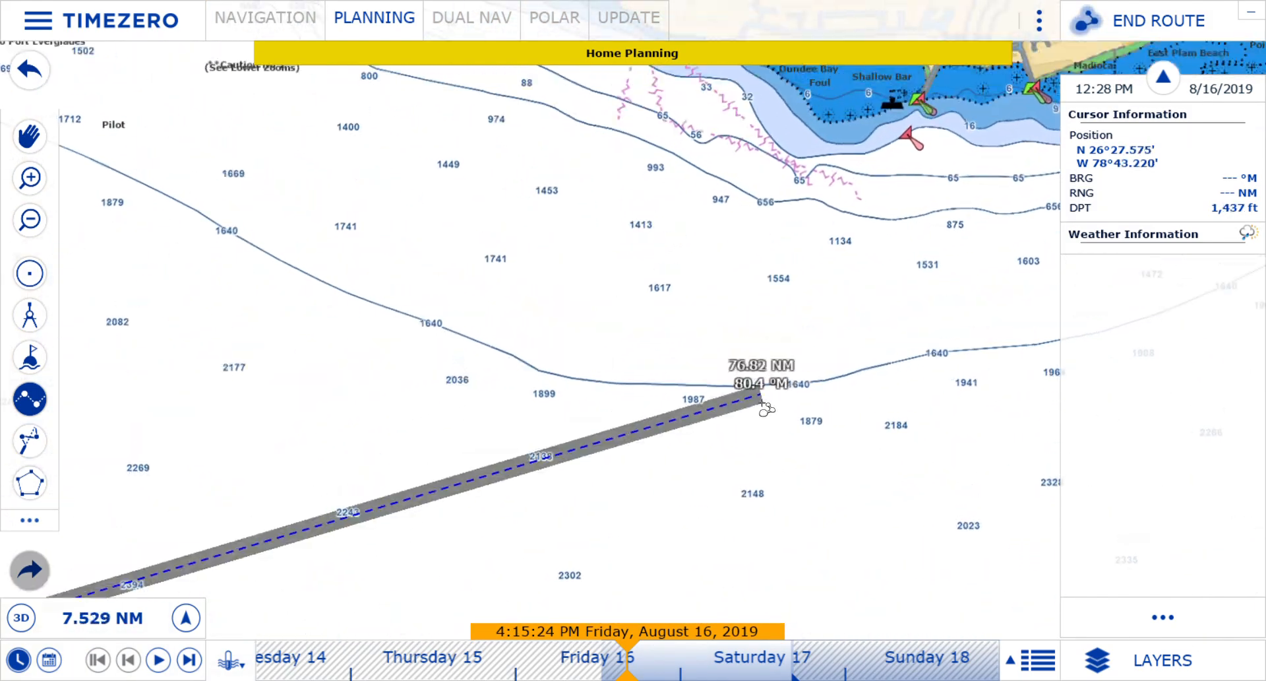
left_click_drag(763, 396, 715, 500)
left_click_drag(841, 314, 1040, 530)
left_click_drag(702, 434, 280, 203)
left_click_drag(880, 413, 742, 430)
key("Left")
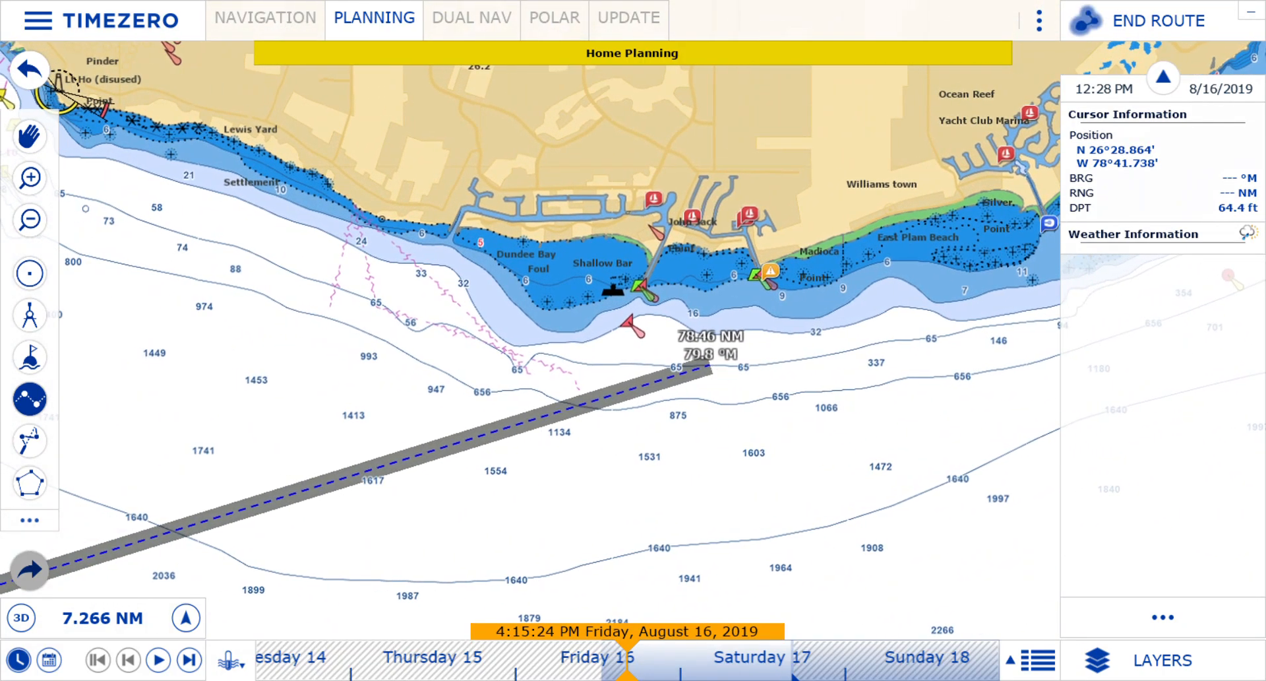
scroll(716, 373, "up", 5)
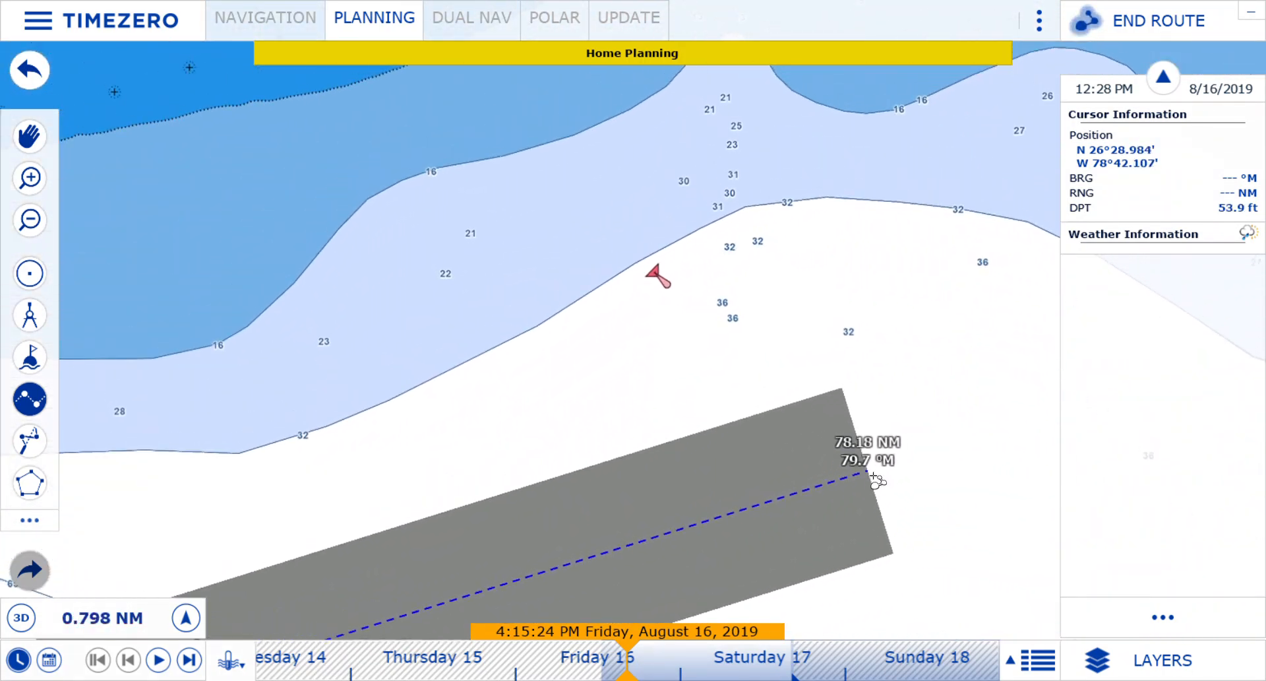
left_click_drag(801, 199, 889, 316)
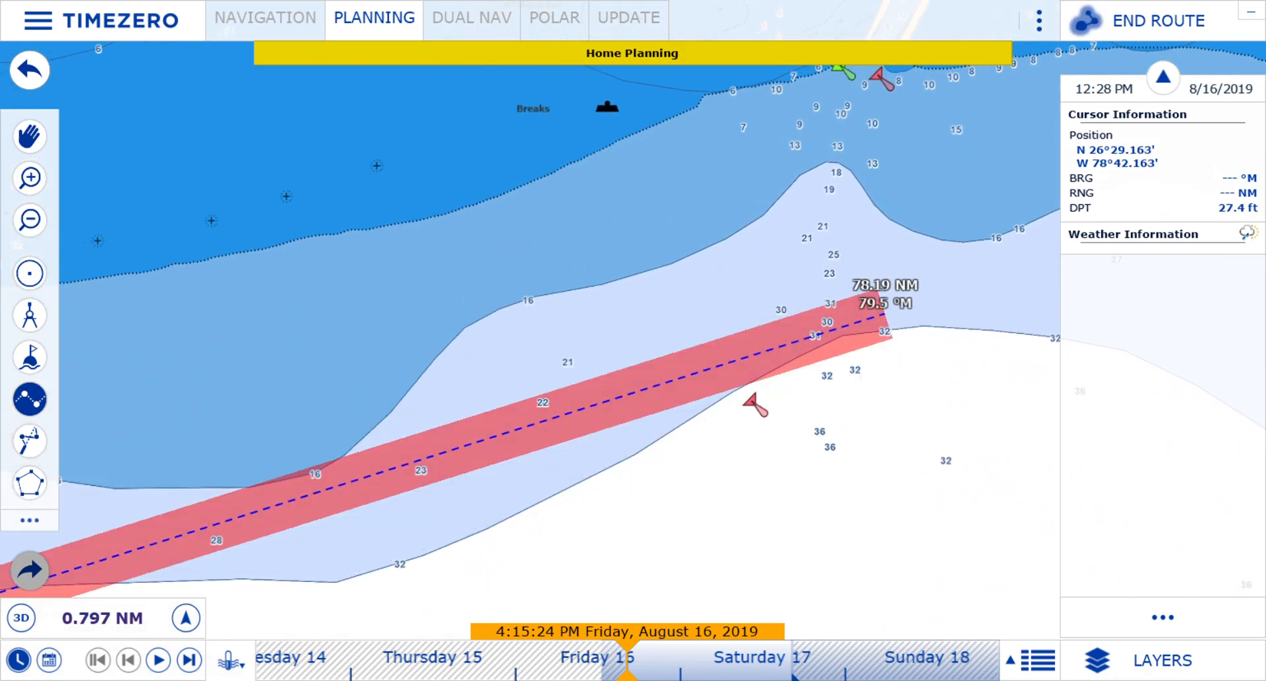
left_click(840, 149)
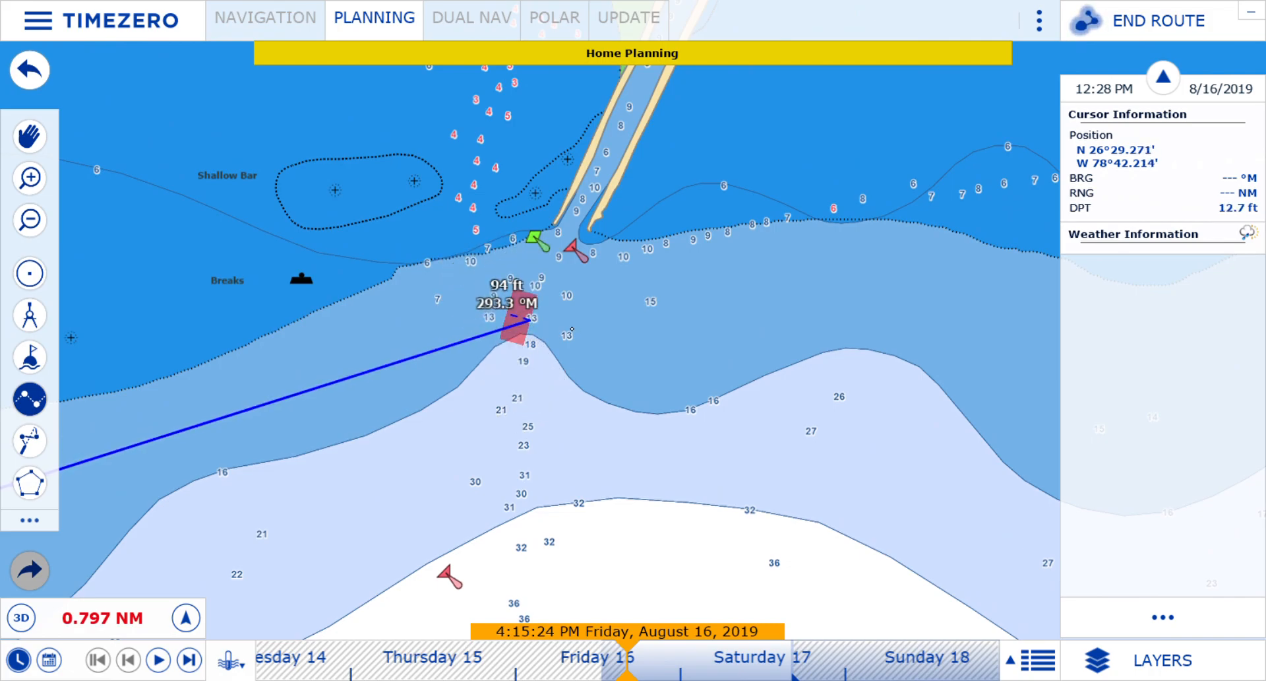
key("Escape")
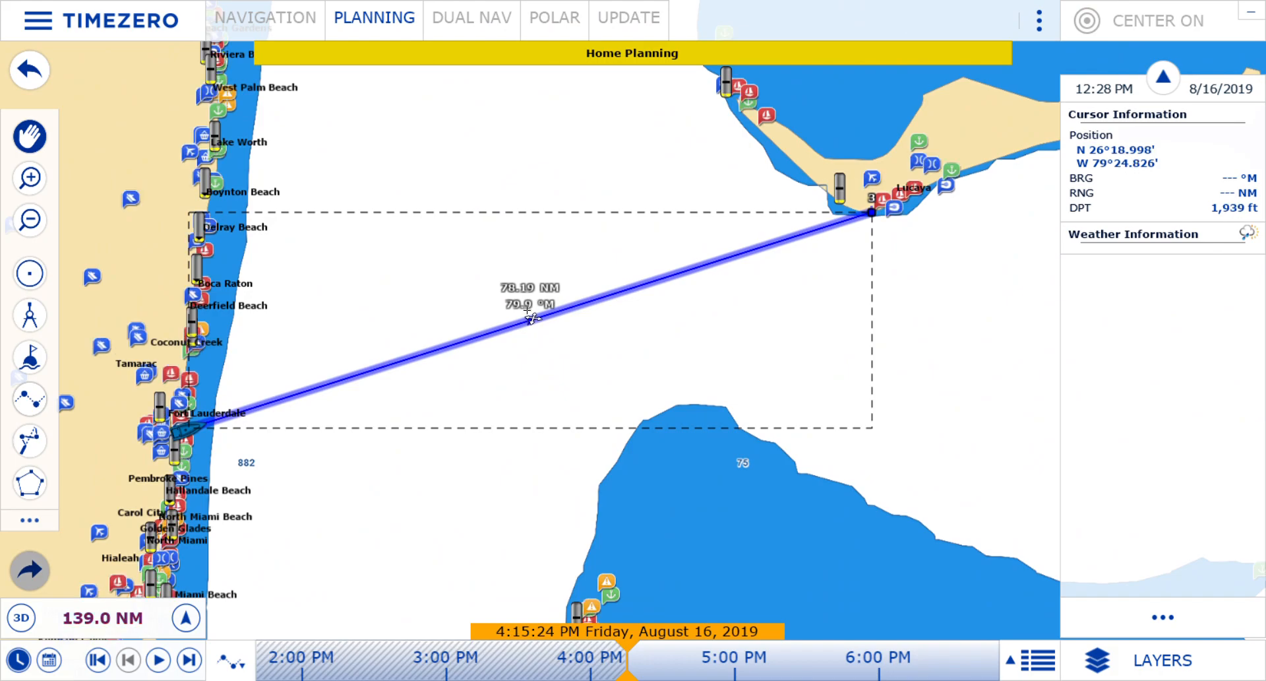
Step: Move waypoint 2 at the Grand Bahama end closer to the green and red buoys at the channel mouth
scroll(923, 359, "up", 4)
scroll(909, 42, "up", 5)
left_click_drag(777, 218, 820, 587)
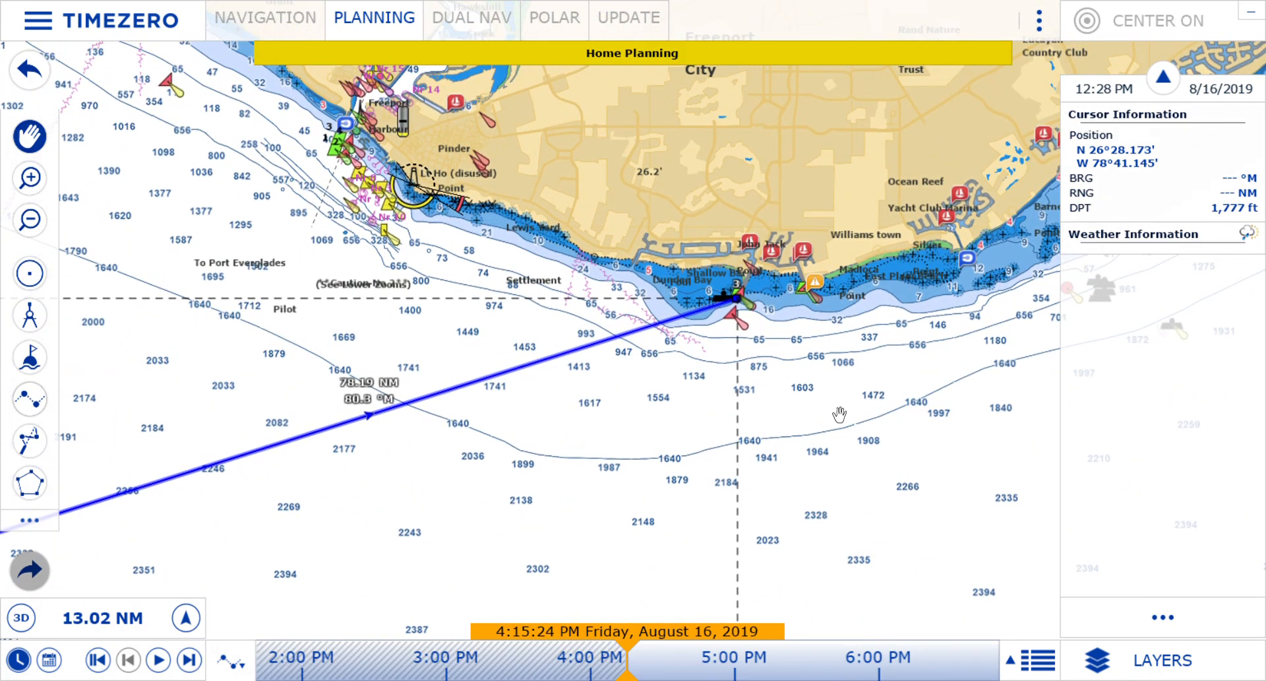
scroll(839, 413, "up", 4)
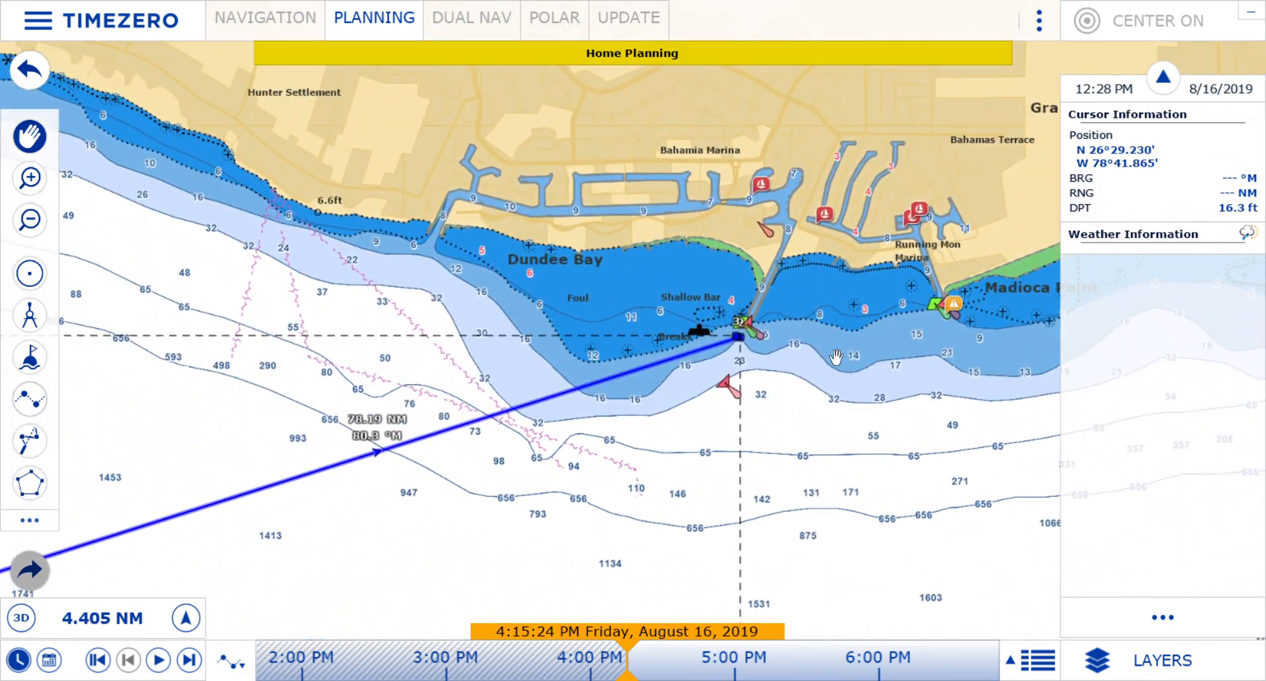
scroll(836, 357, "up", 4)
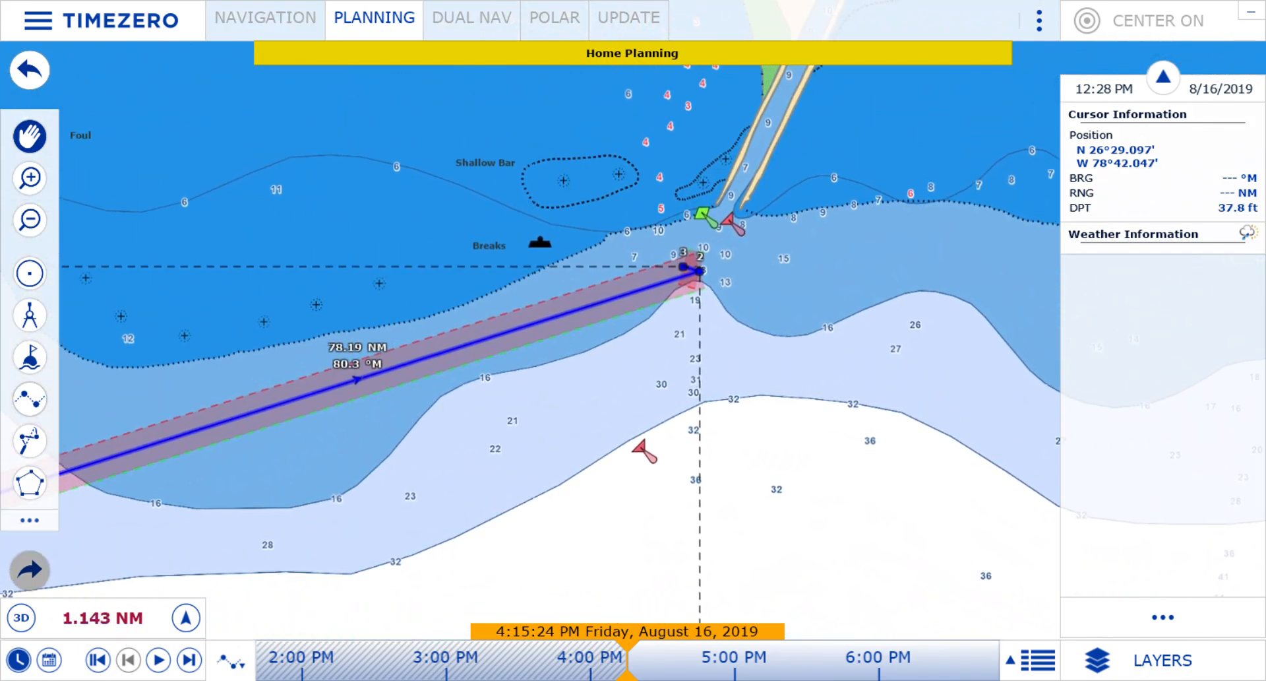
left_click_drag(699, 271, 720, 238)
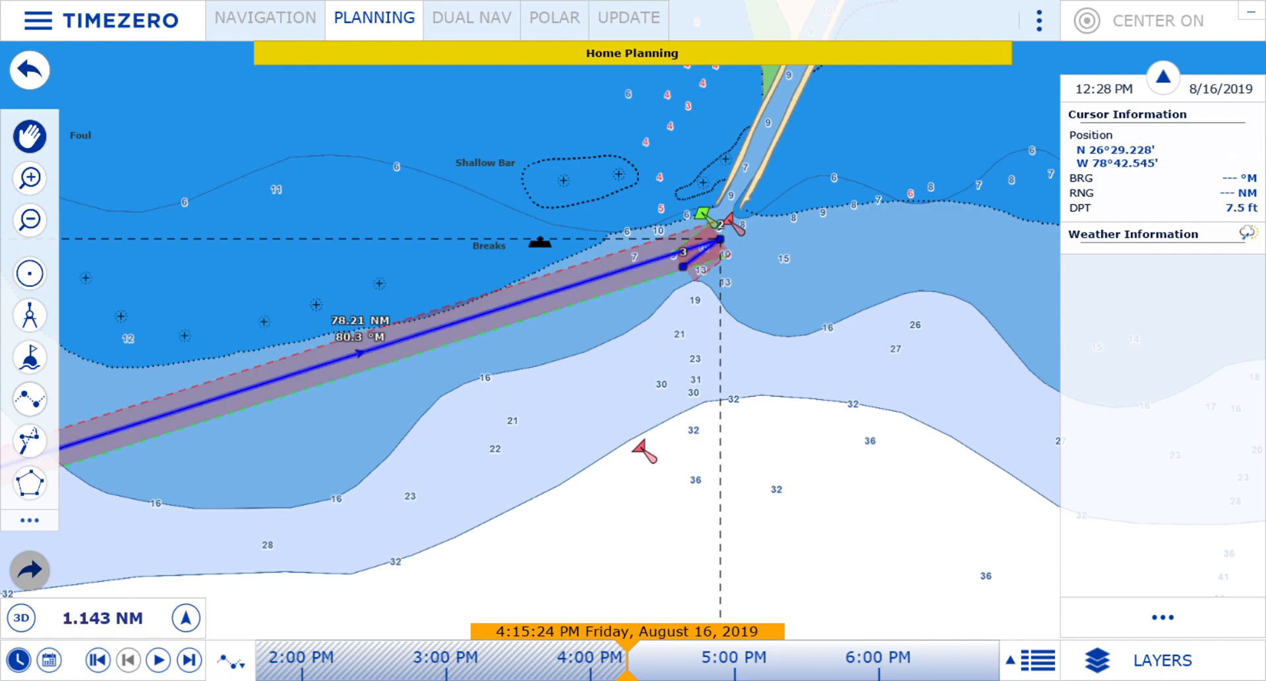
Step: Insert a waypoint in the long crossing leg and position it in deeper water southwest of the outer red buoy
left_click(399, 349)
left_click(521, 479)
left_click(504, 546)
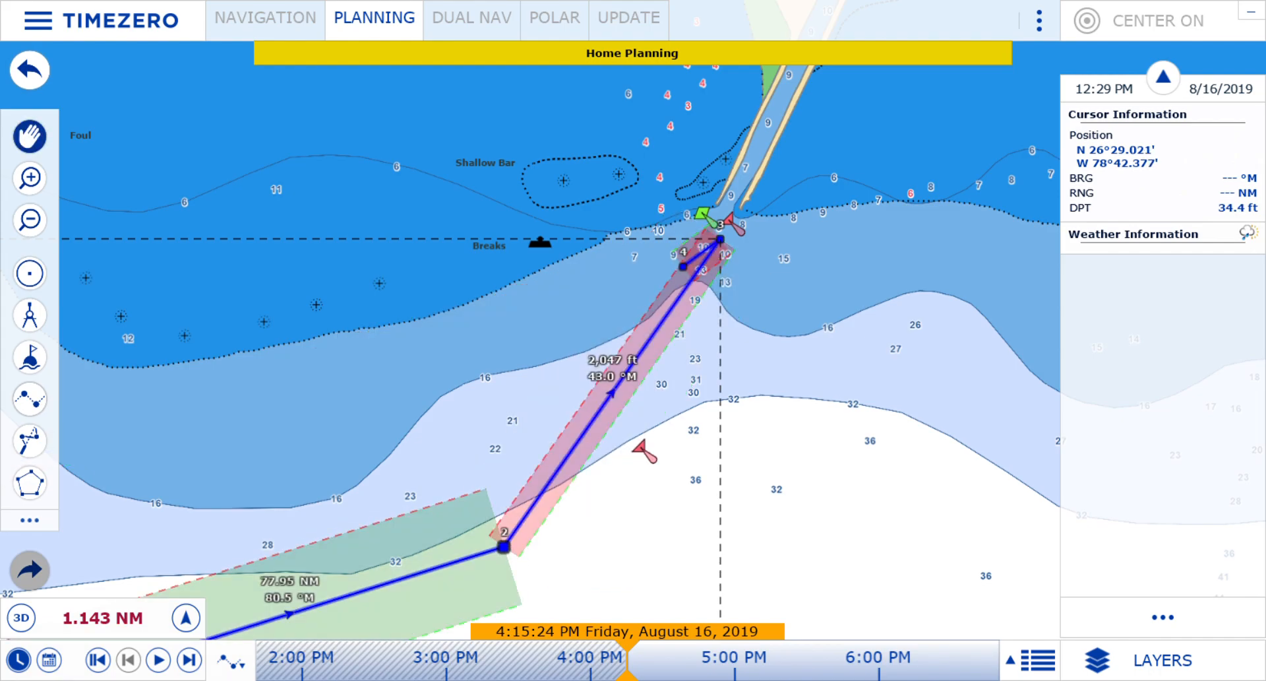
left_click_drag(503, 546, 590, 437)
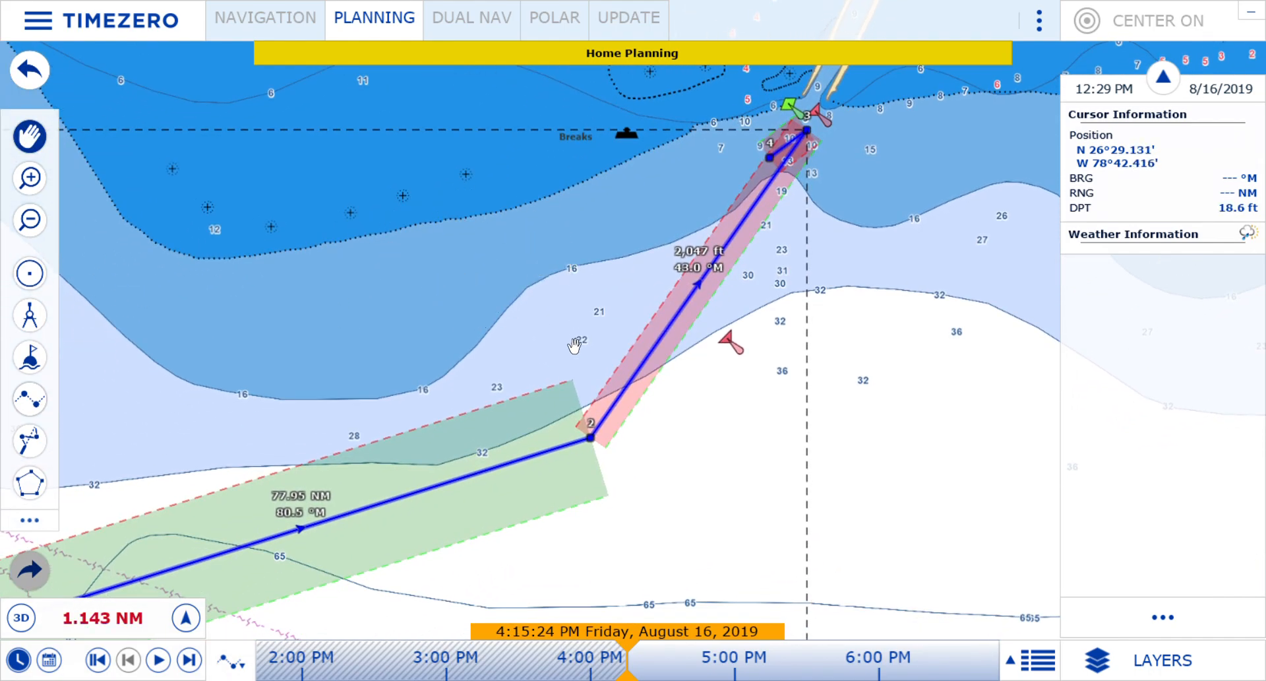
left_click_drag(596, 441, 752, 388)
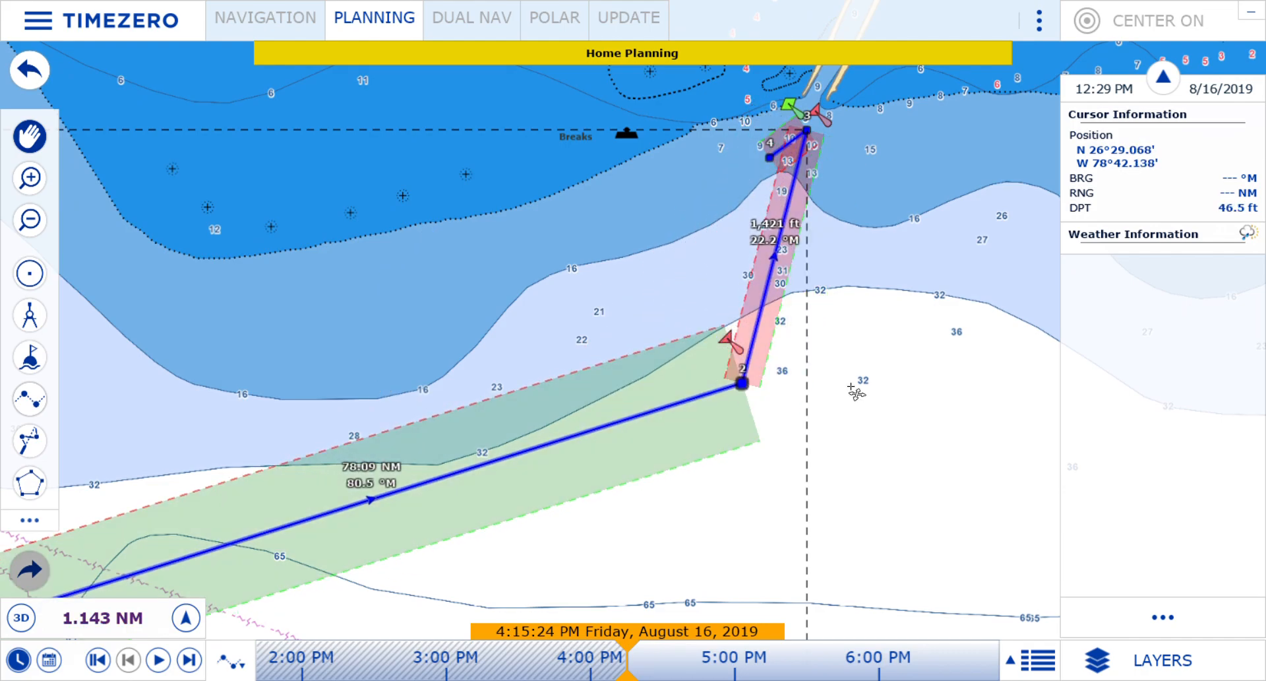
left_click_drag(854, 357, 804, 407)
left_click_drag(676, 460, 582, 471)
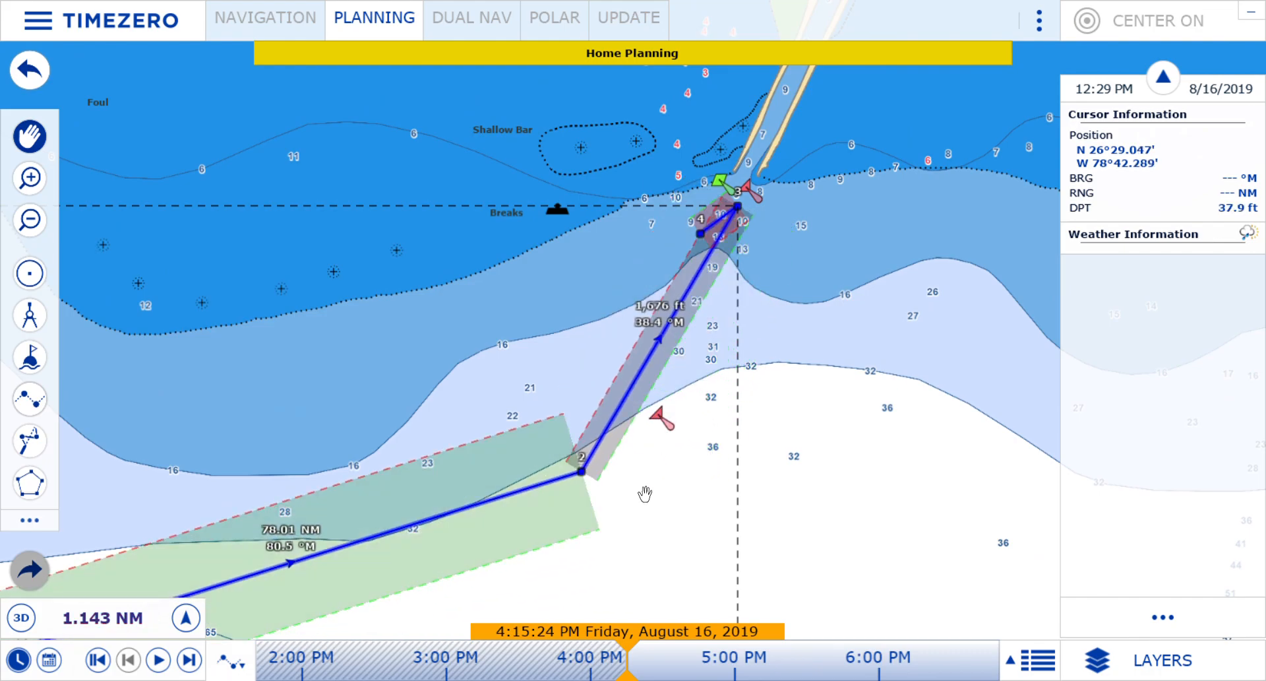
Step: Delete the stray last waypoint and reposition waypoints 2 and 3 to line up the final approach to the channel mouth
right_click(700, 234)
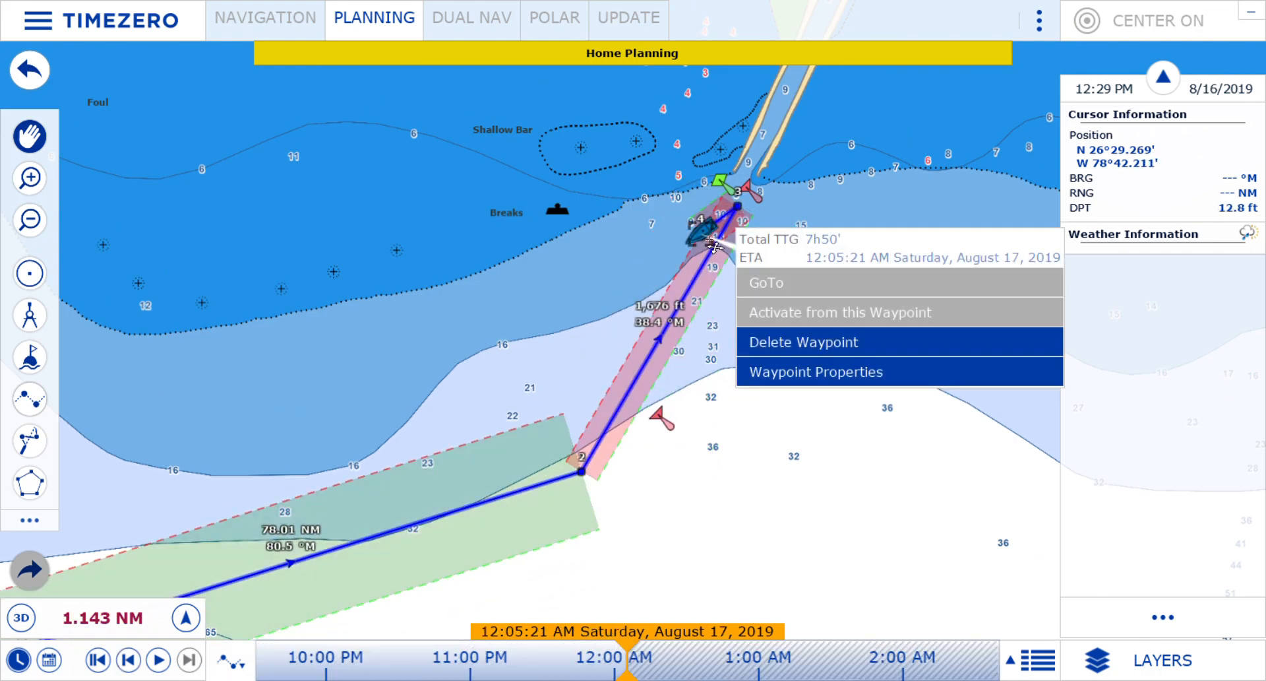
left_click(838, 346)
mouse_move(737, 206)
left_mouse_down()
mouse_move(660, 346)
mouse_move(689, 288)
mouse_move(698, 325)
mouse_move(736, 197)
left_mouse_up()
left_click_drag(581, 471, 671, 500)
left_click_drag(737, 198, 737, 202)
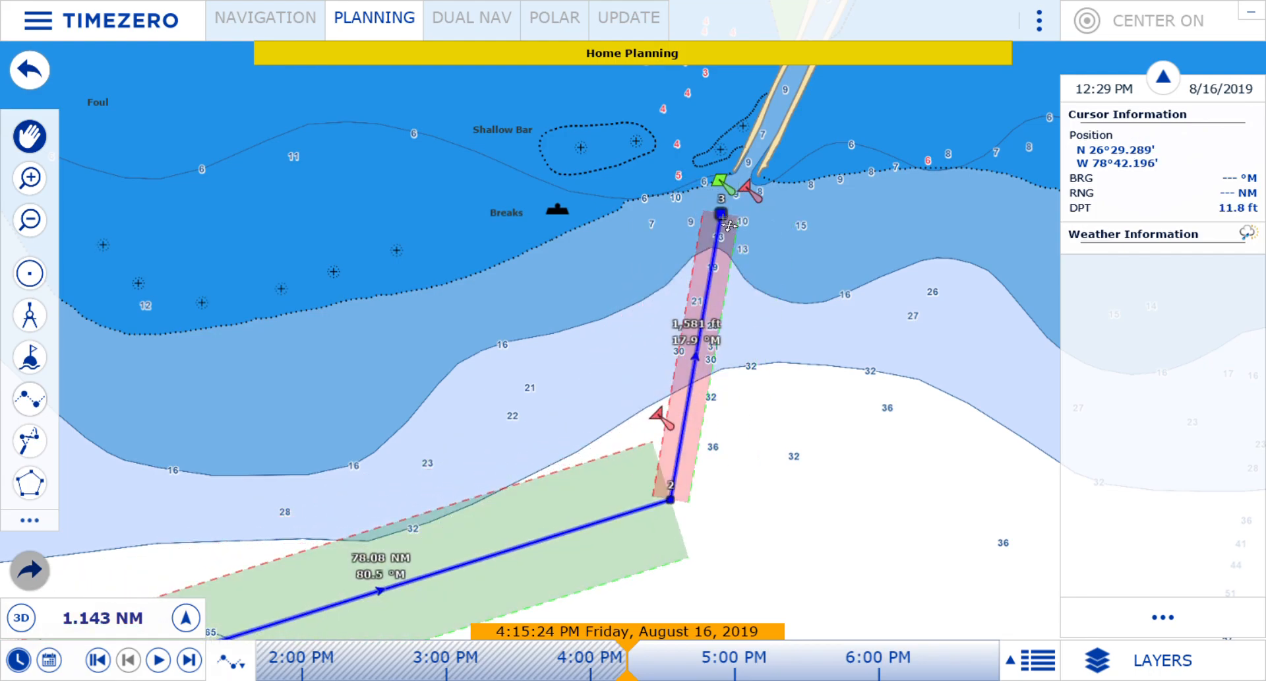
left_click_drag(670, 499, 705, 439)
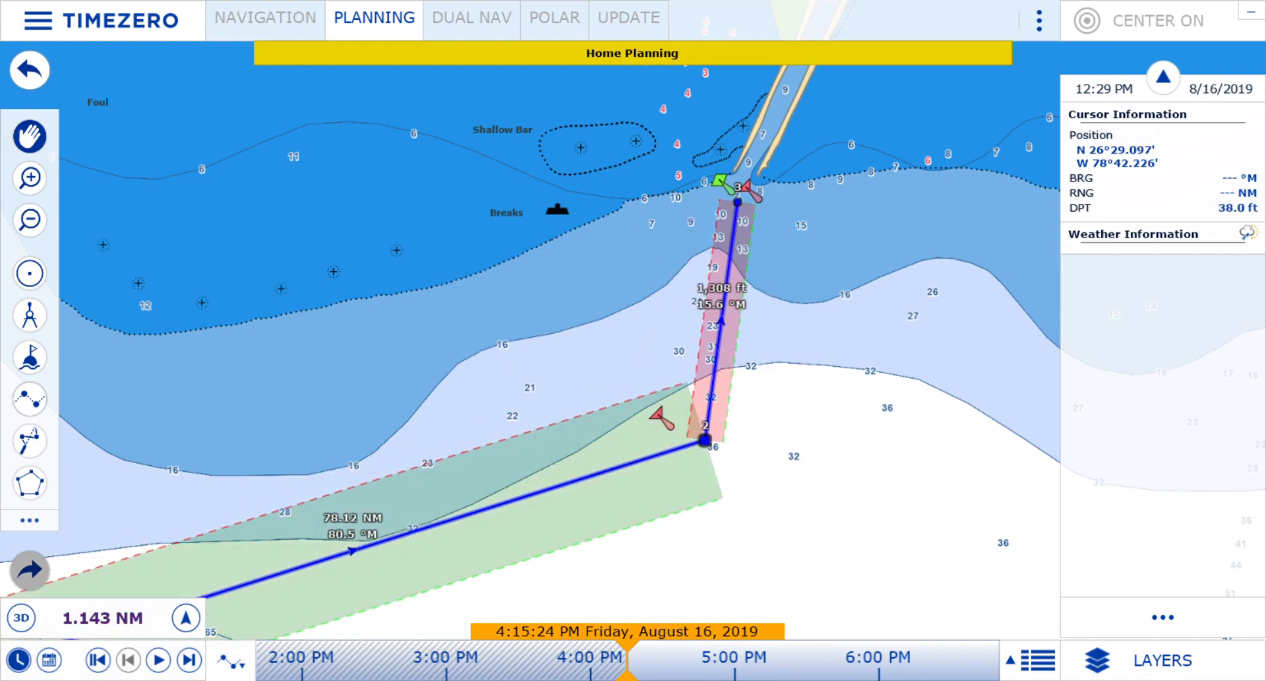
Step: Insert a waypoint within the final approach leg and move waypoint 2 just southwest of the outer red buoy
right_click(704, 440)
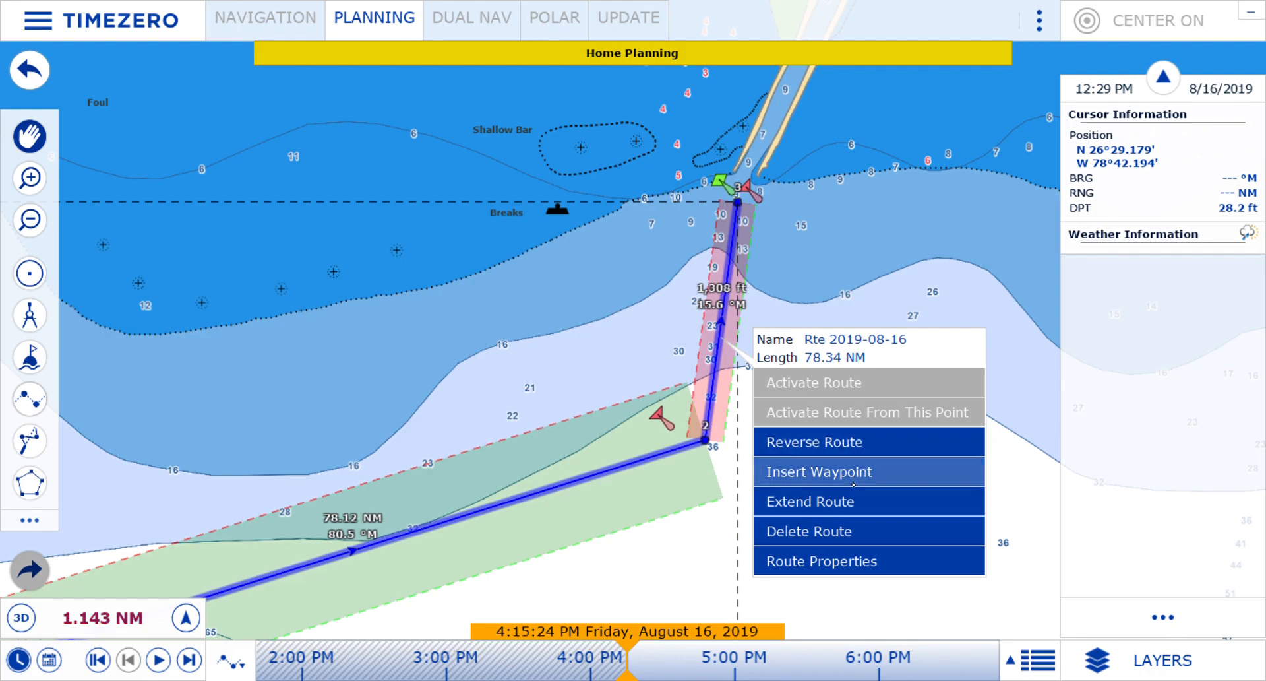
left_click(826, 465)
left_click(721, 271)
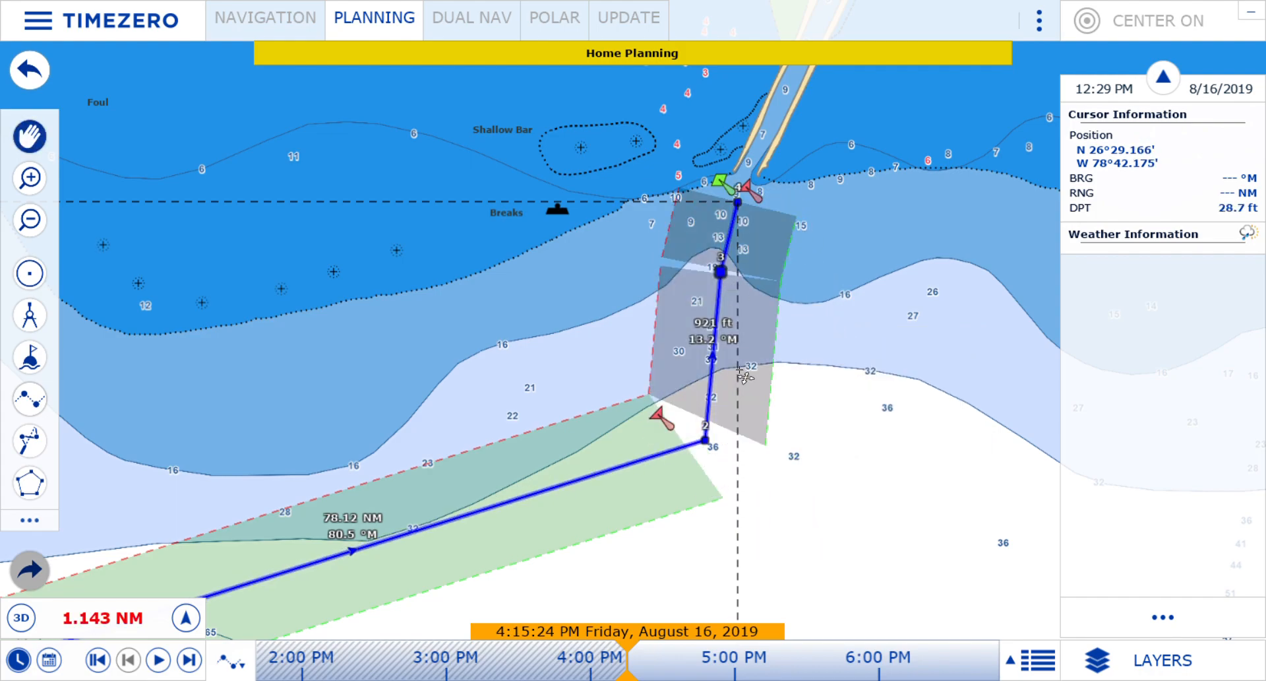
left_click_drag(705, 440, 633, 434)
left_click_drag(825, 357, 806, 452)
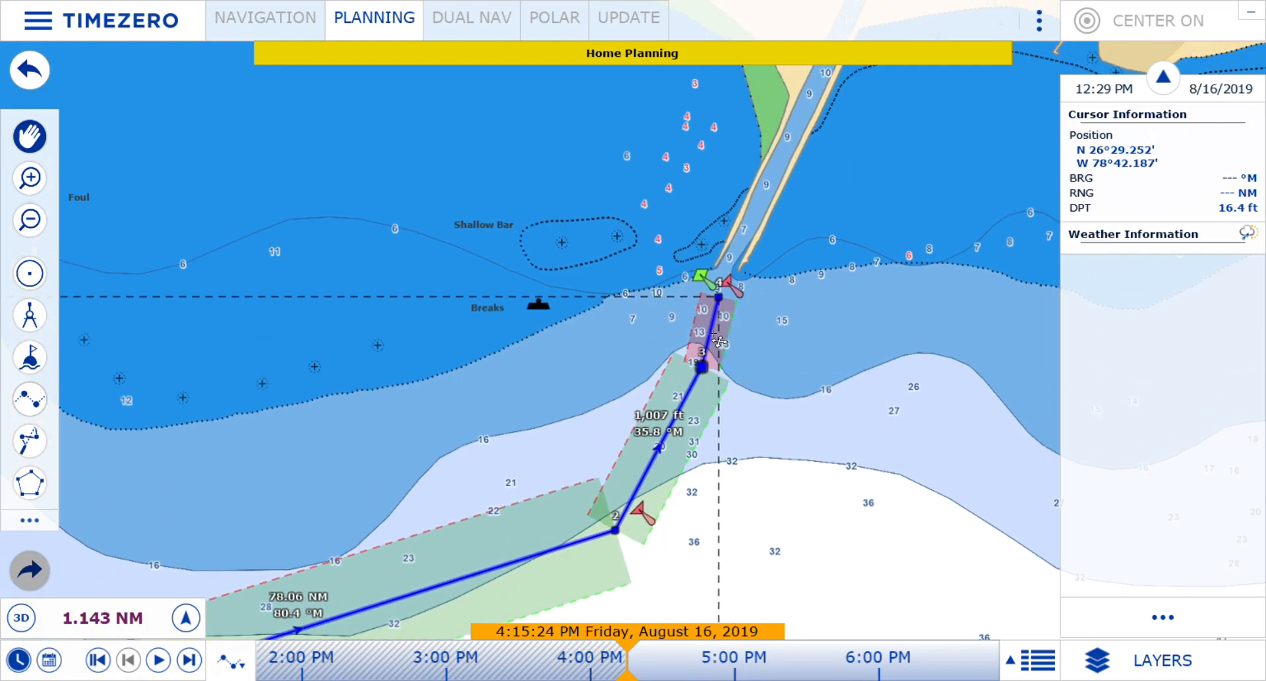
Step: Show the route's waypoint details and set its departure time to 4:15:24 AM on 8/16/2019
left_click_drag(820, 317, 822, 453)
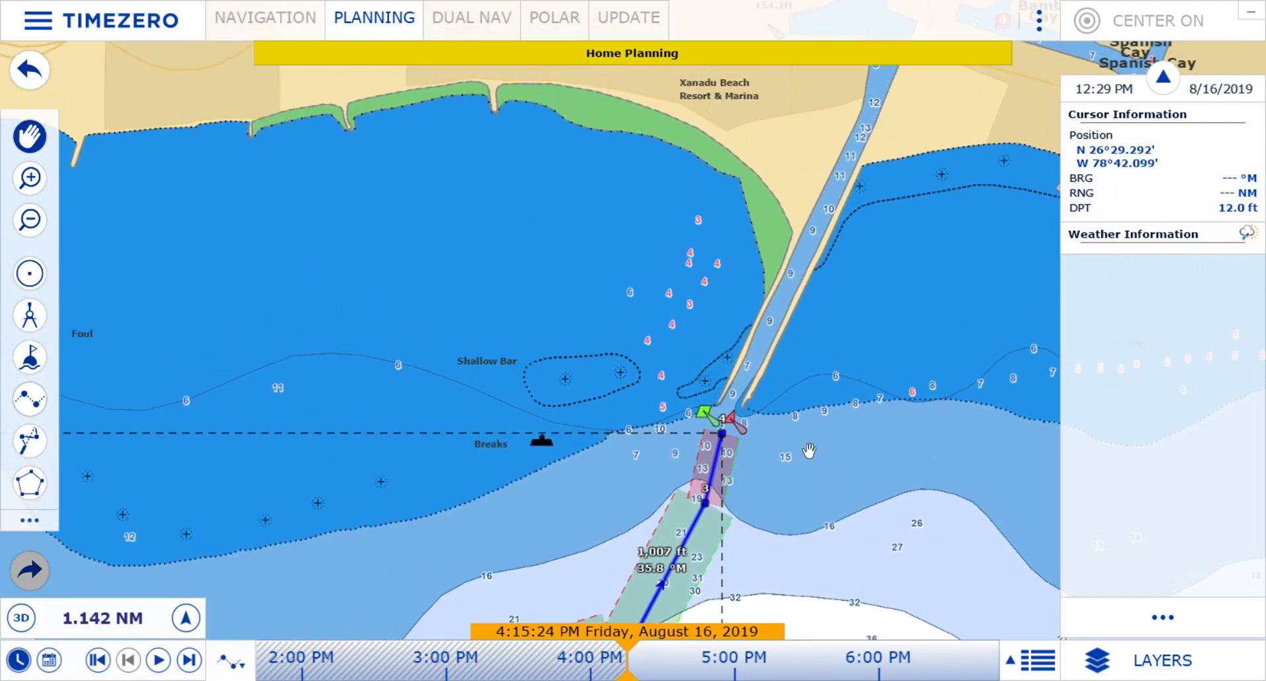
scroll(809, 451, "down", 3)
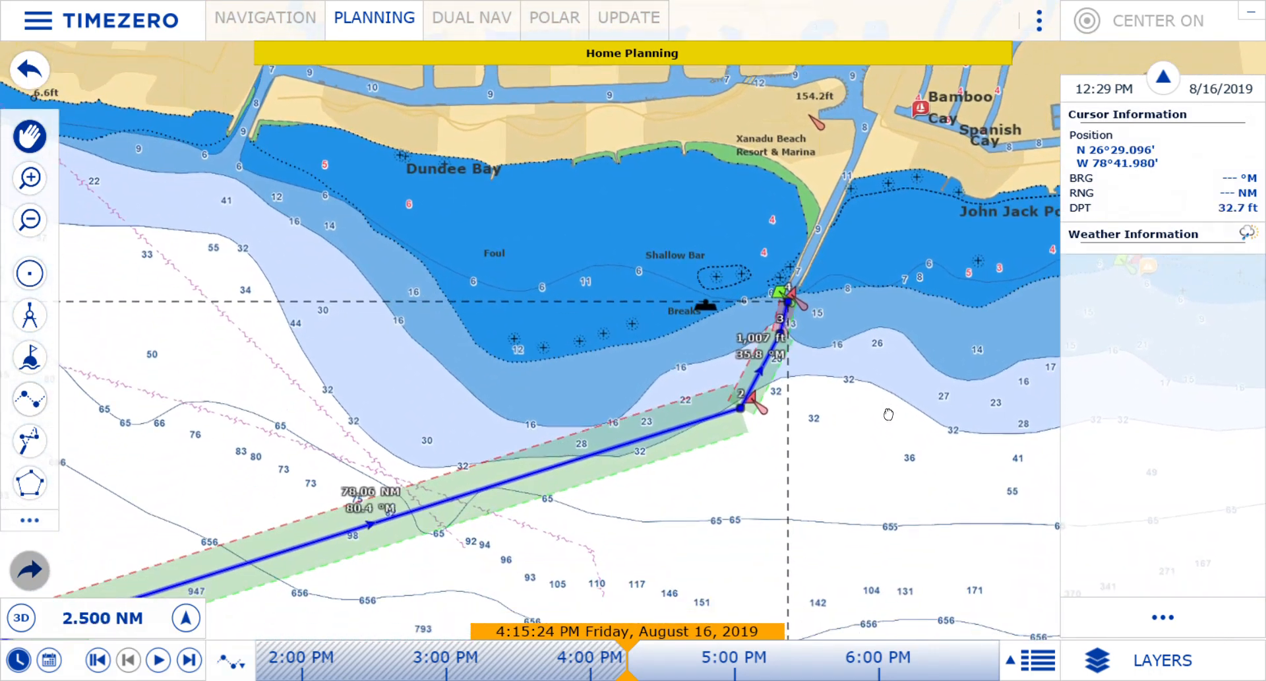
left_click_drag(889, 414, 886, 389)
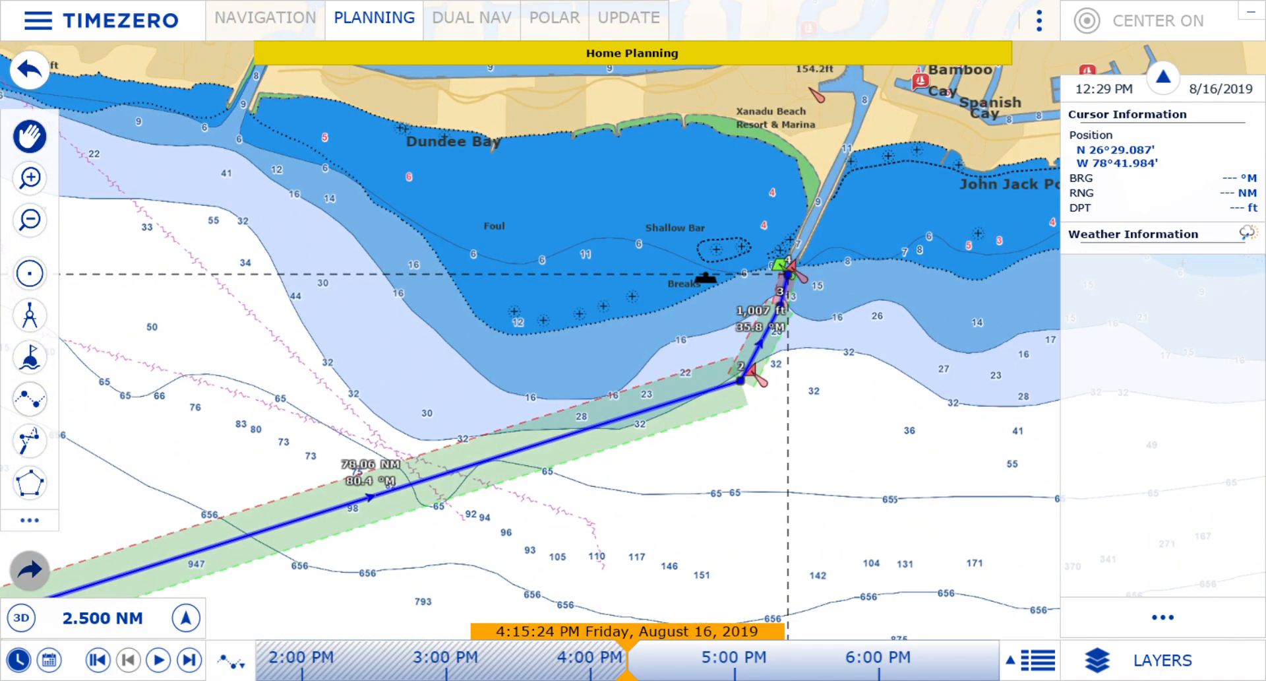
left_click(1038, 660)
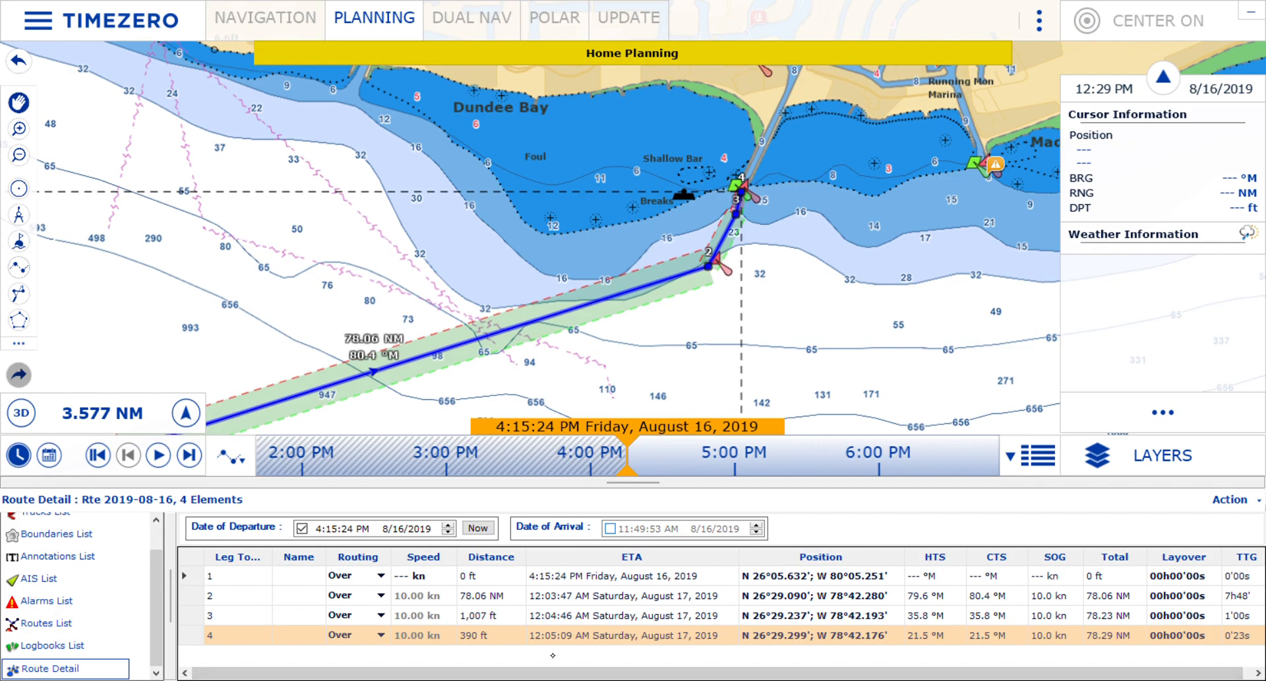
left_click(374, 532)
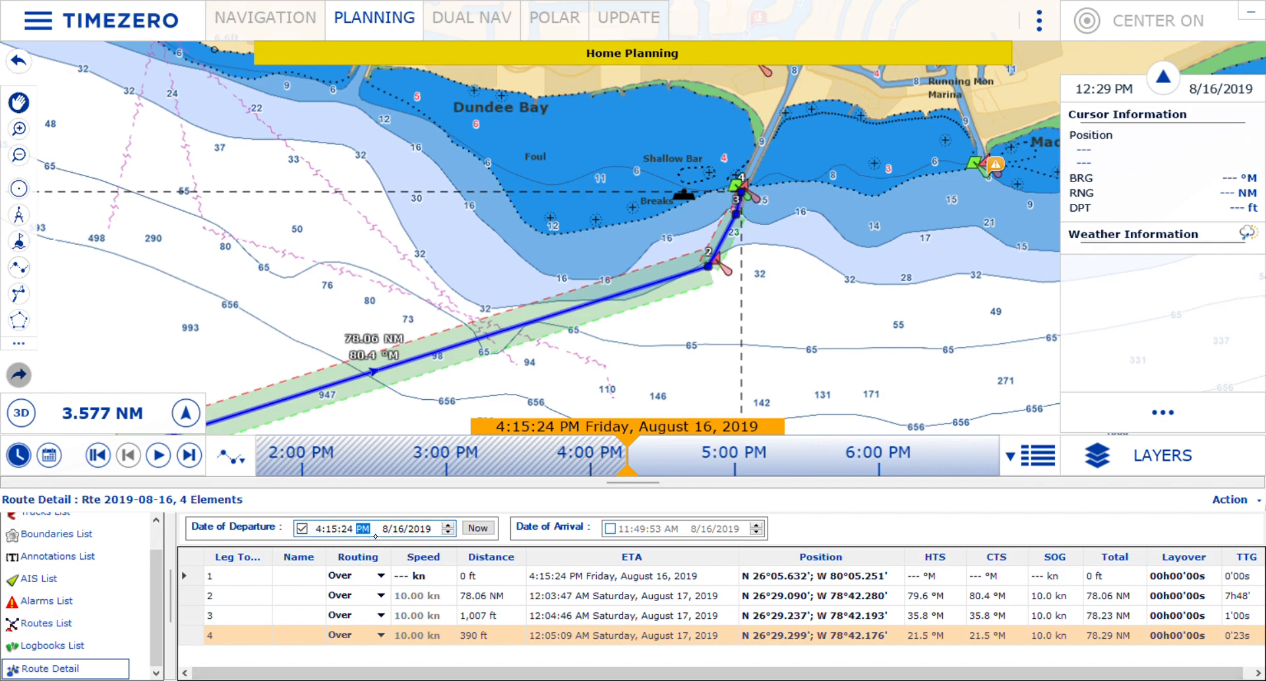
left_click(450, 531)
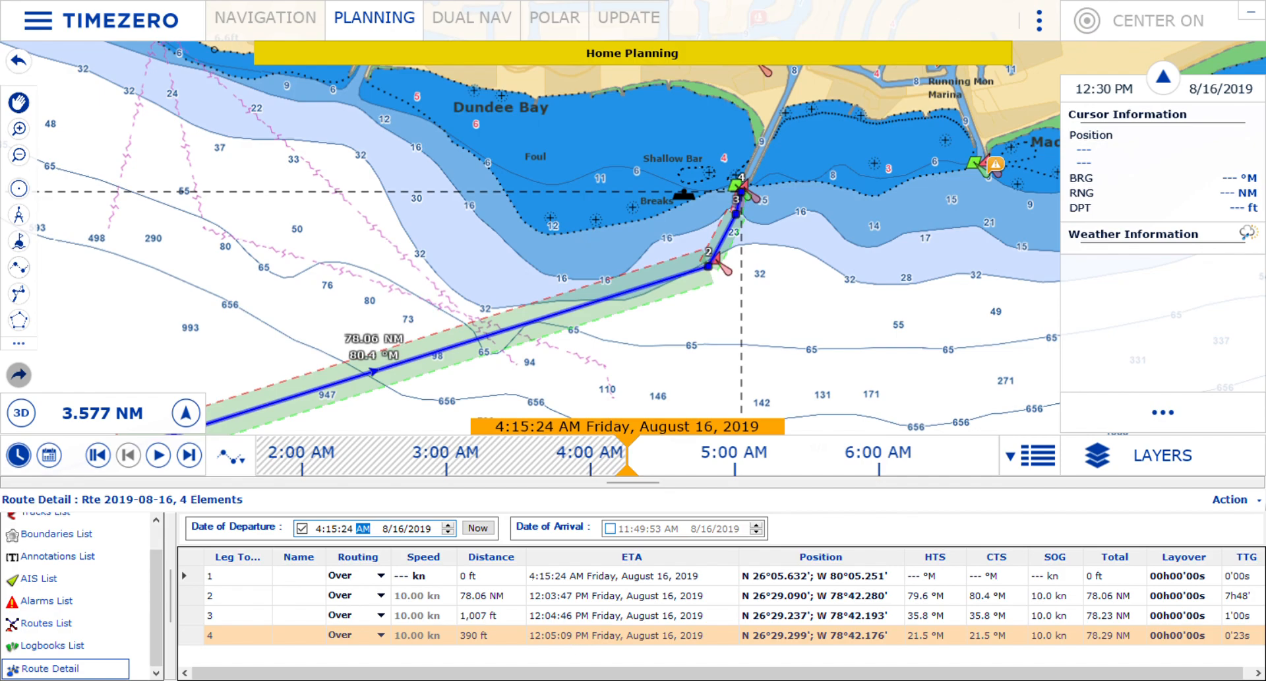
right_click(688, 409)
left_click(715, 644)
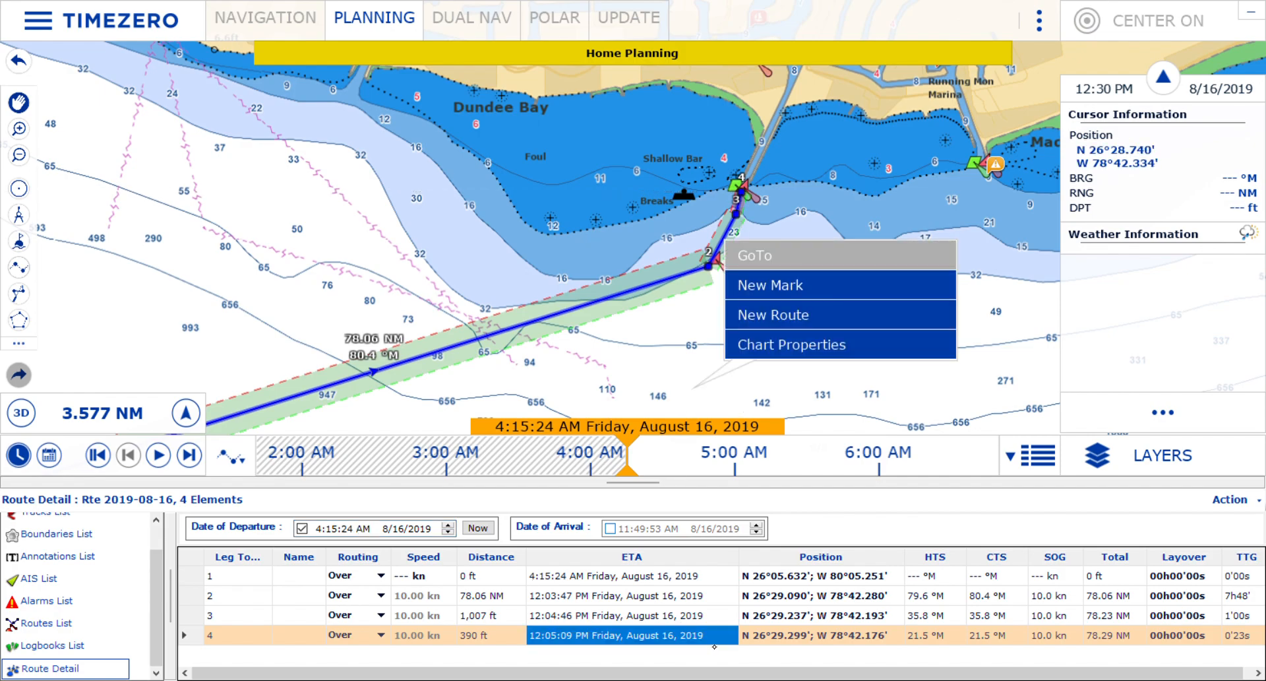
Step: Set the planned speed of the legs to waypoints 2, 3 and 4 to 7 kn
left_click(434, 600)
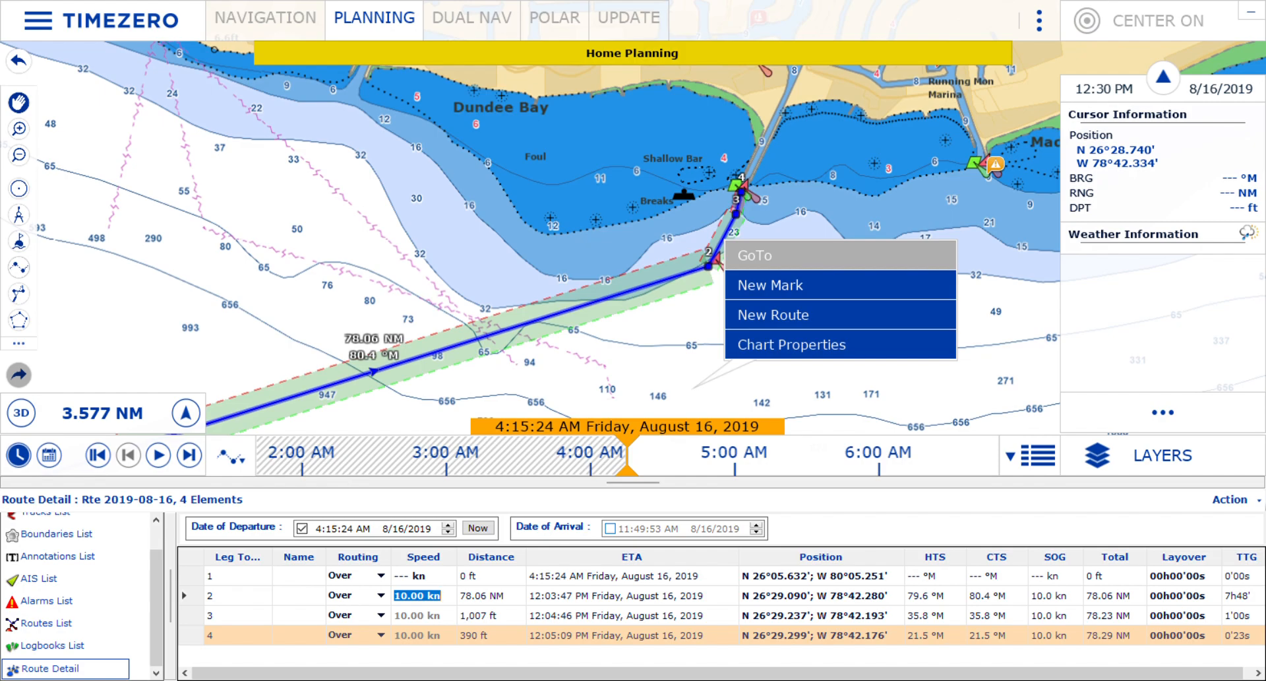
type("7")
key("Return")
type("7")
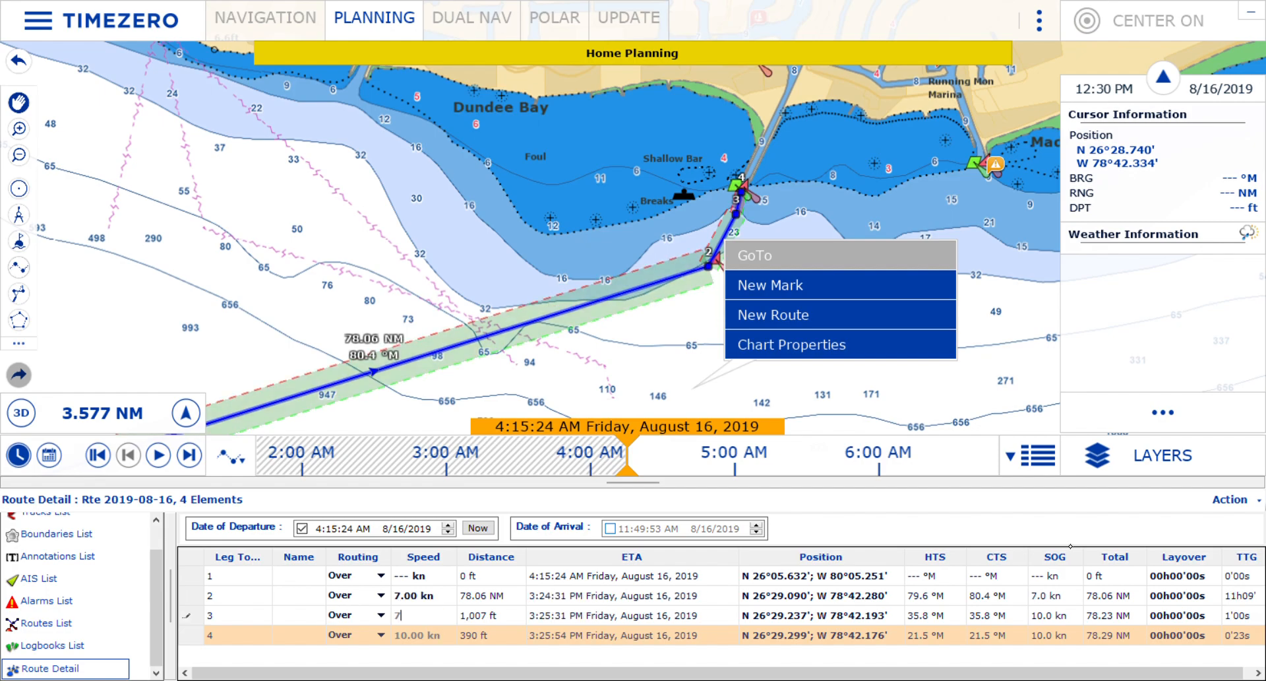
key("Return")
type("7")
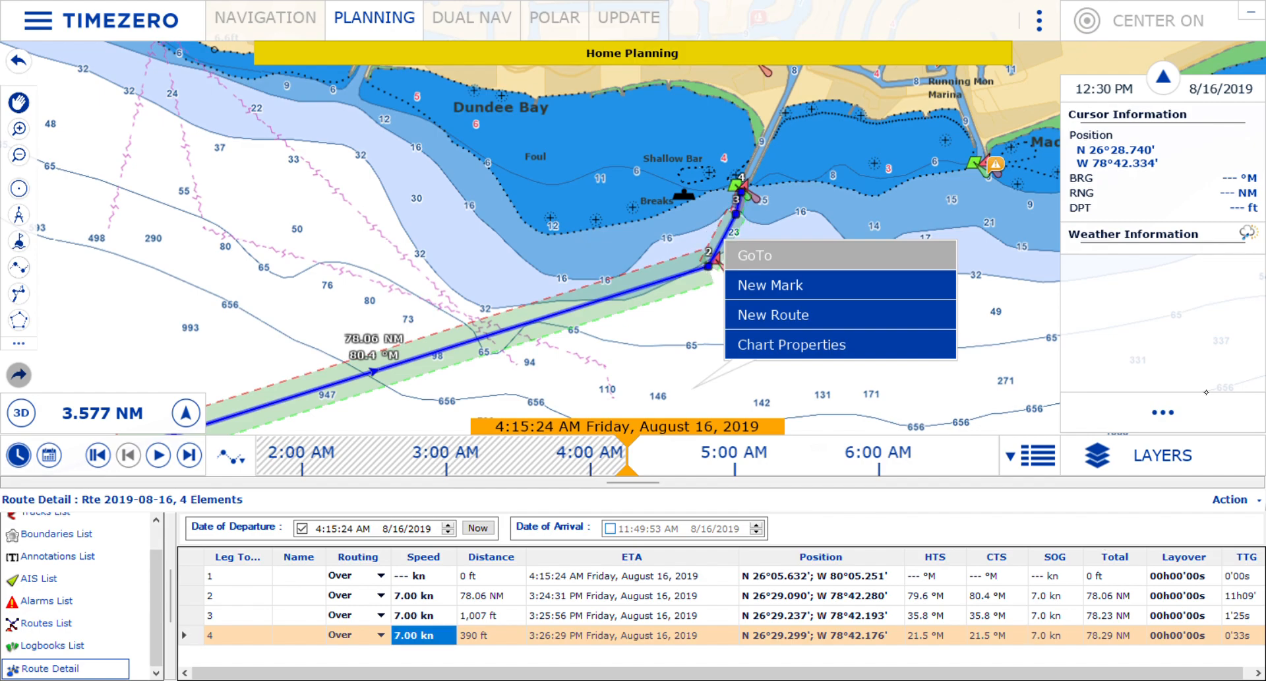
Step: Examine the chart around the route's end and the open water southeast of Grand Bahama toward the next island group
left_click_drag(698, 375, 581, 372)
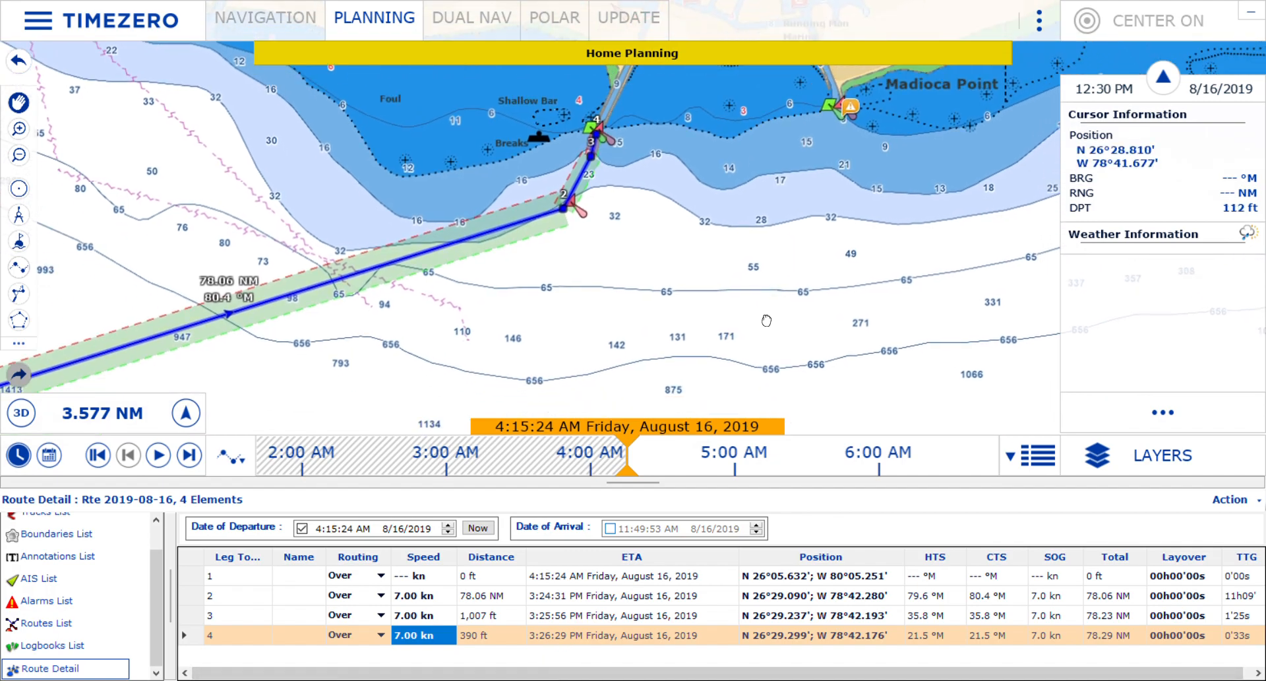
scroll(858, 211, "down", 3)
left_click_drag(831, 277, 673, 262)
scroll(684, 272, "down", 4)
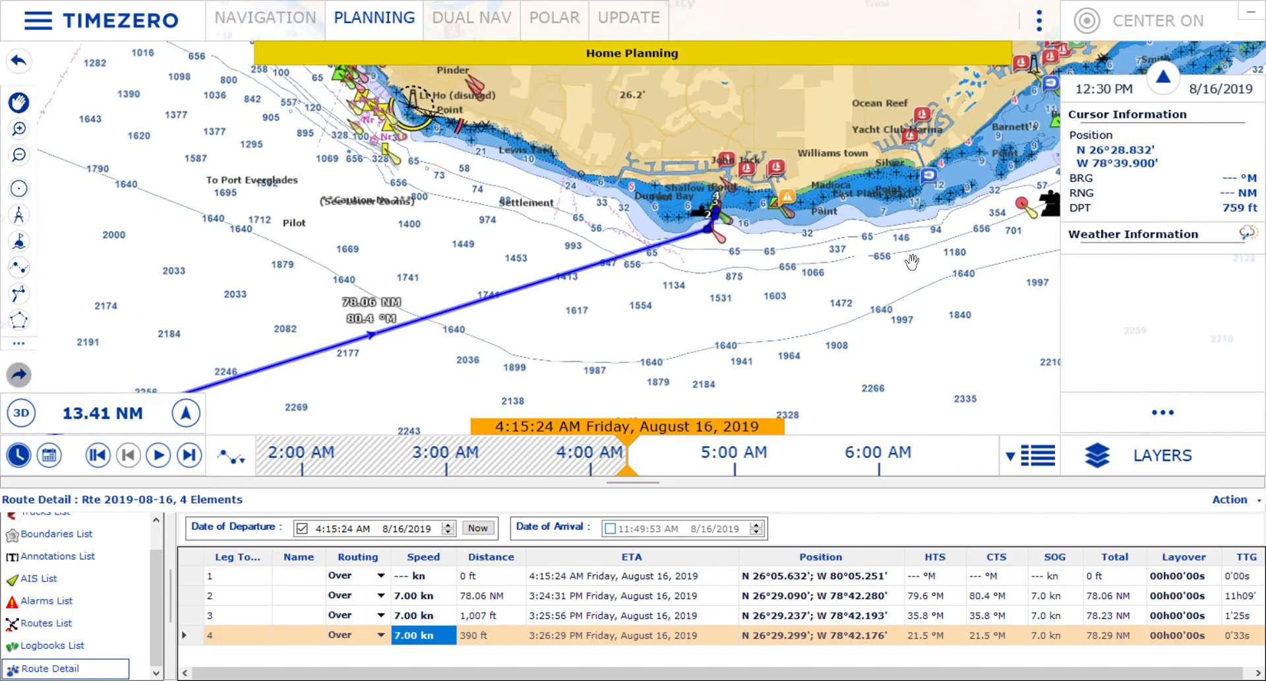
scroll(723, 220, "down", 3)
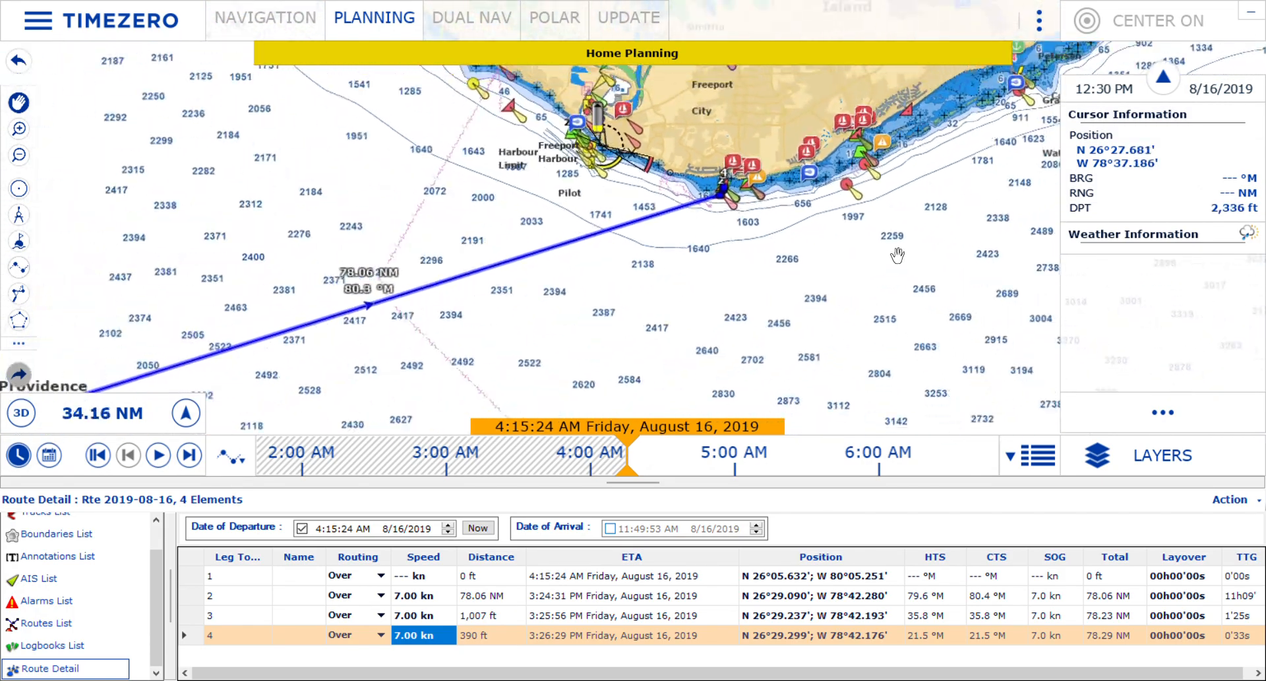
scroll(761, 200, "down", 2)
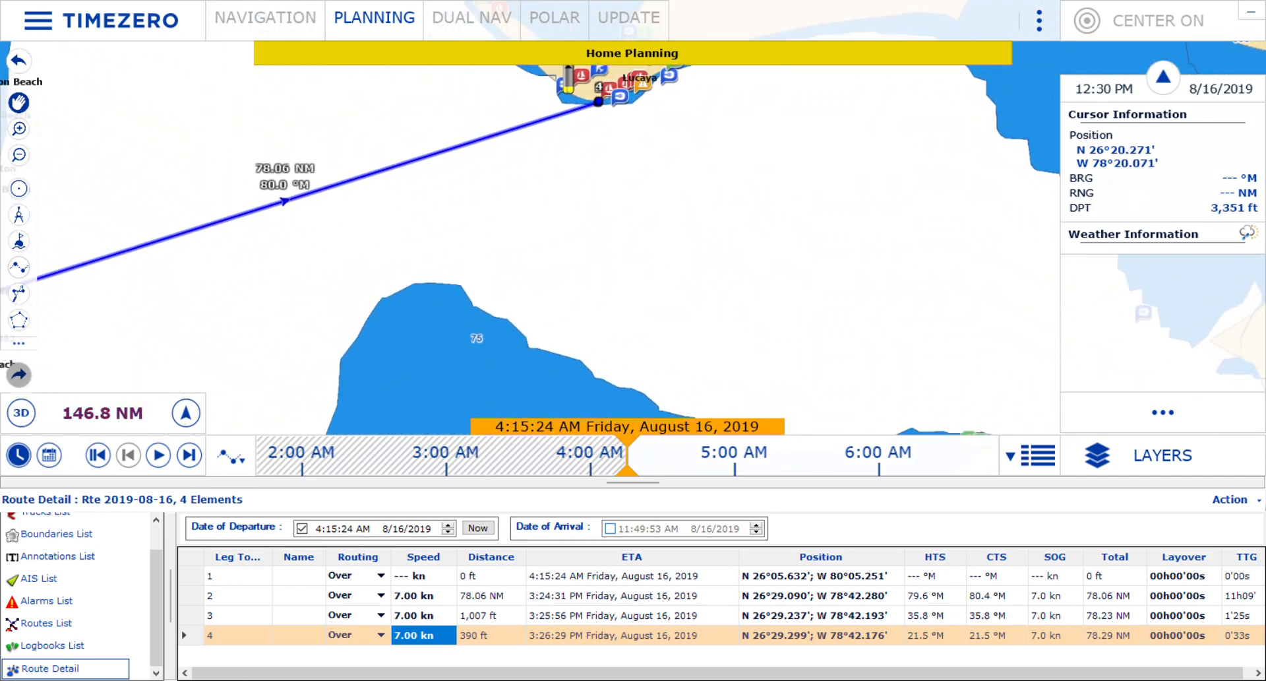
left_click_drag(783, 192, 544, 131)
left_click_drag(731, 221, 566, 201)
left_click_drag(726, 333, 840, 291)
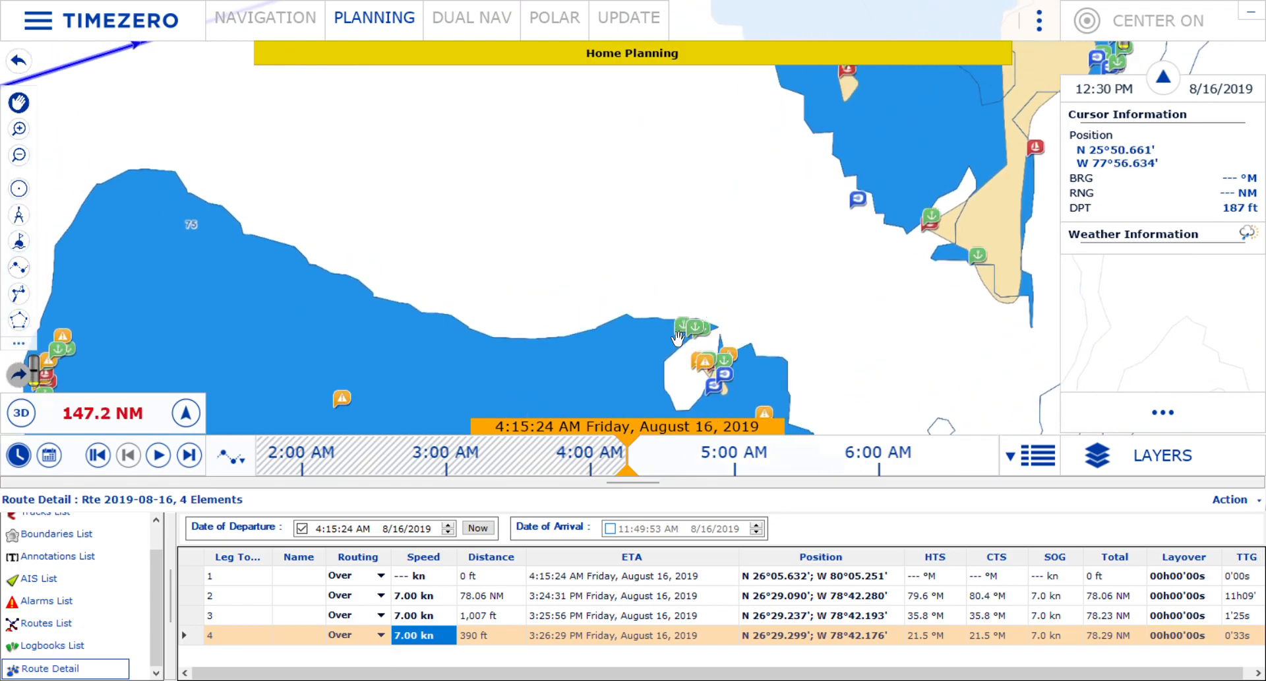
left_click_drag(664, 159, 822, 332)
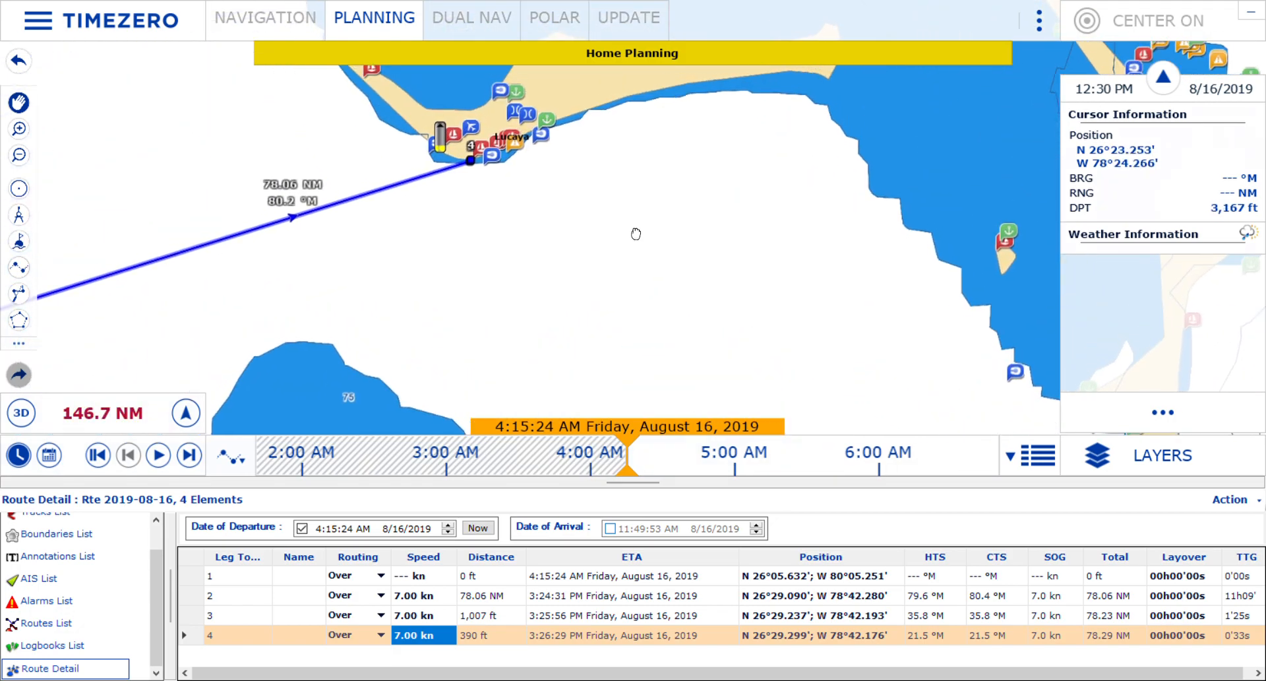
scroll(636, 234, "up", 4)
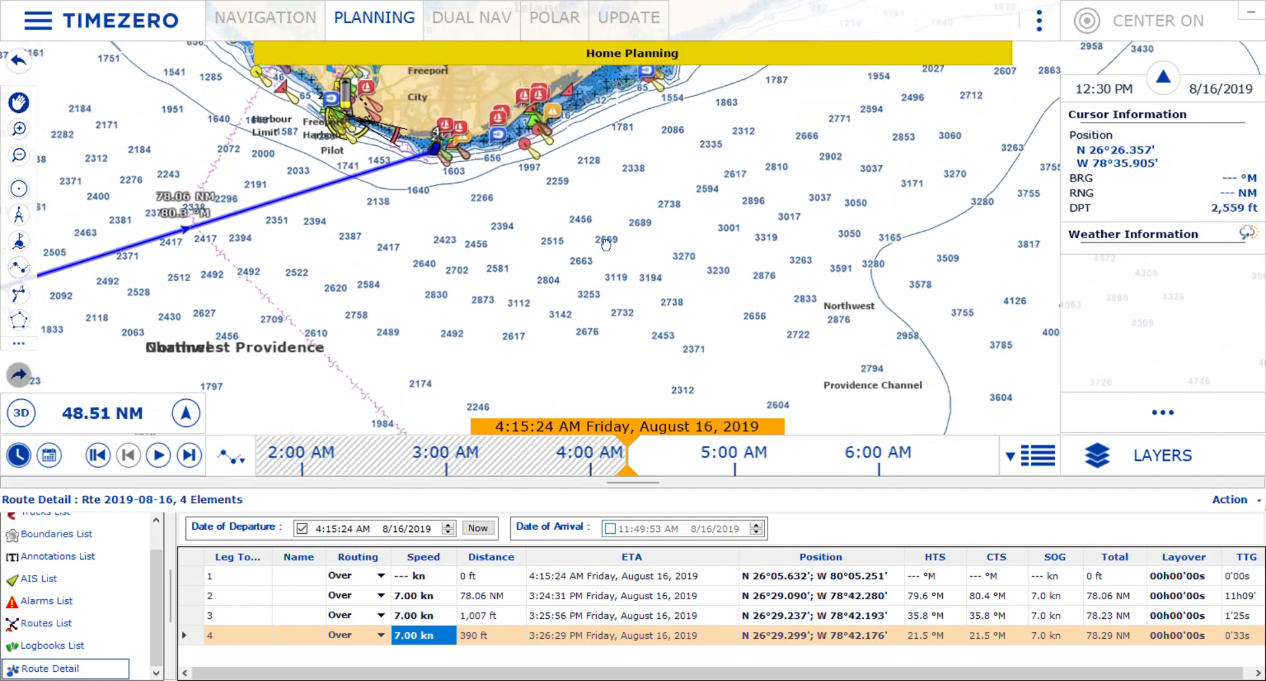
left_click_drag(606, 244, 677, 308)
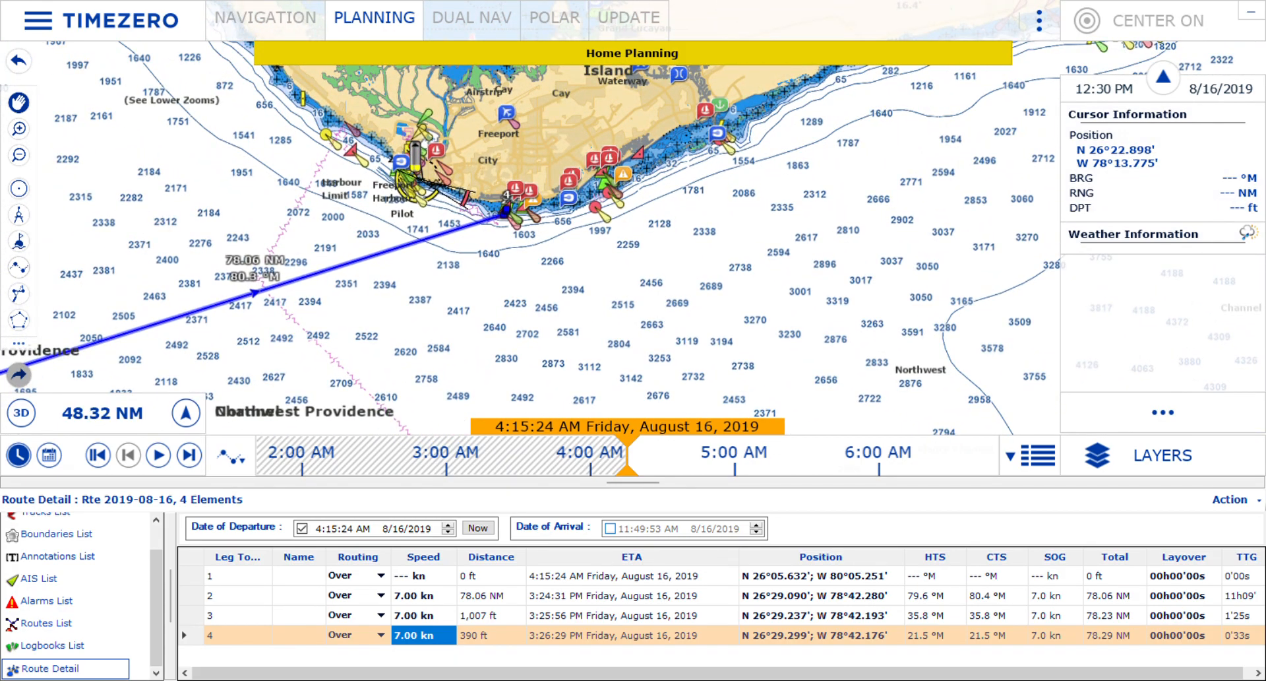
Step: Hide the route details and start a new route just outside the Grand Bahama channel entrance, beside the outer red buoy
left_click(1029, 457)
left_click_drag(628, 365, 695, 428)
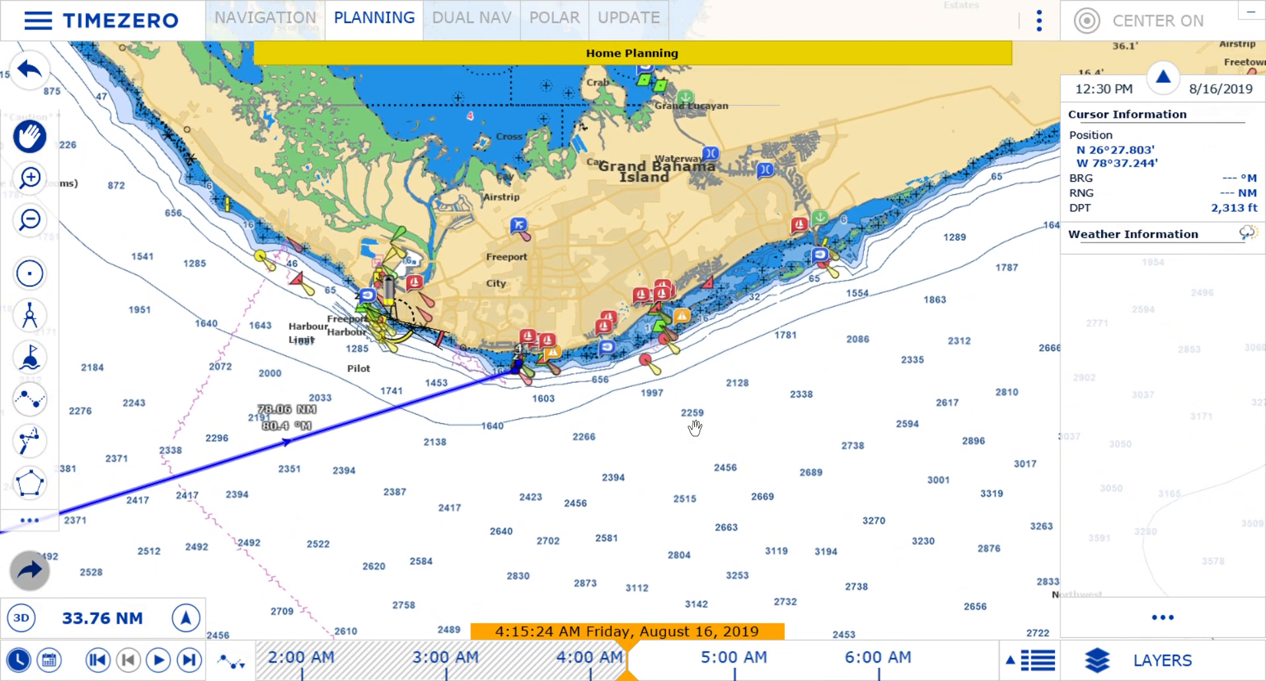
scroll(607, 404, "up", 6)
left_click_drag(408, 355, 816, 411)
left_click(33, 400)
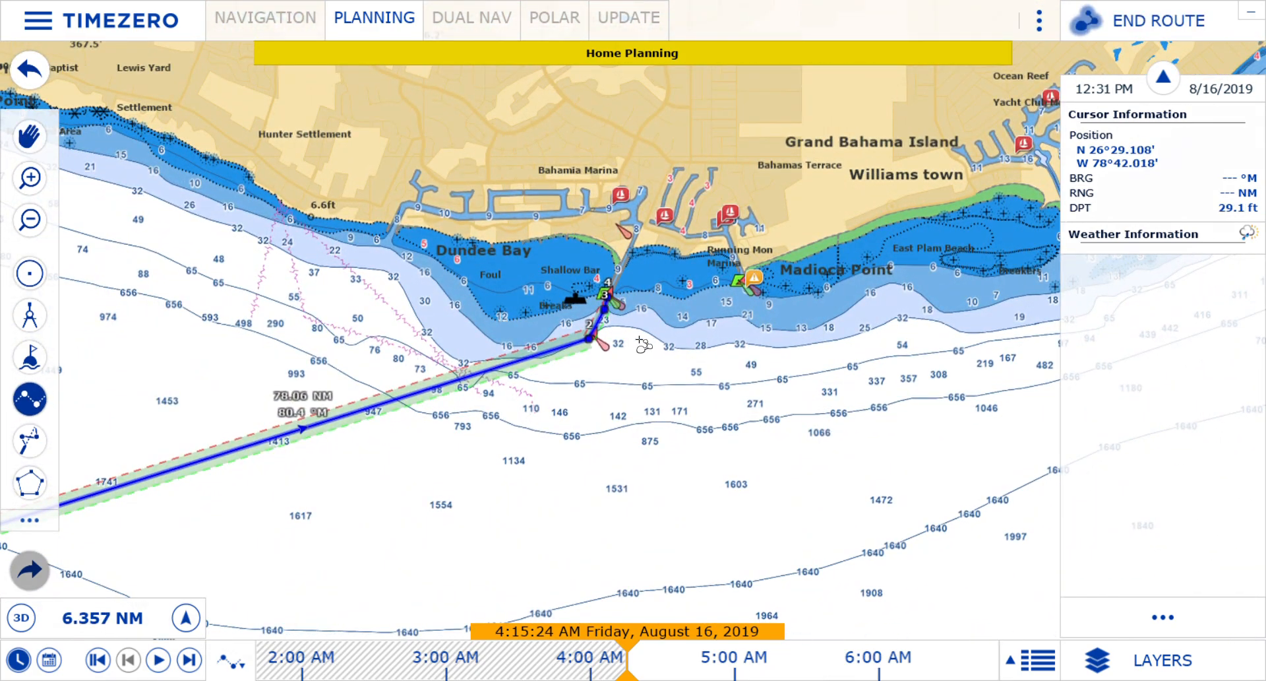
left_click_drag(955, 496, 571, 297)
Step: Place the new route's second waypoint just north of the passage between Harbour Rock and the cay southwest of Target Rock
scroll(601, 469, "down", 4)
scroll(601, 470, "down", 5)
left_click_drag(864, 494, 555, 224)
left_click_drag(832, 520, 666, 161)
left_click_drag(876, 357, 613, 530)
scroll(530, 399, "up", 2)
scroll(531, 399, "up", 6)
left_click_drag(721, 185, 768, 449)
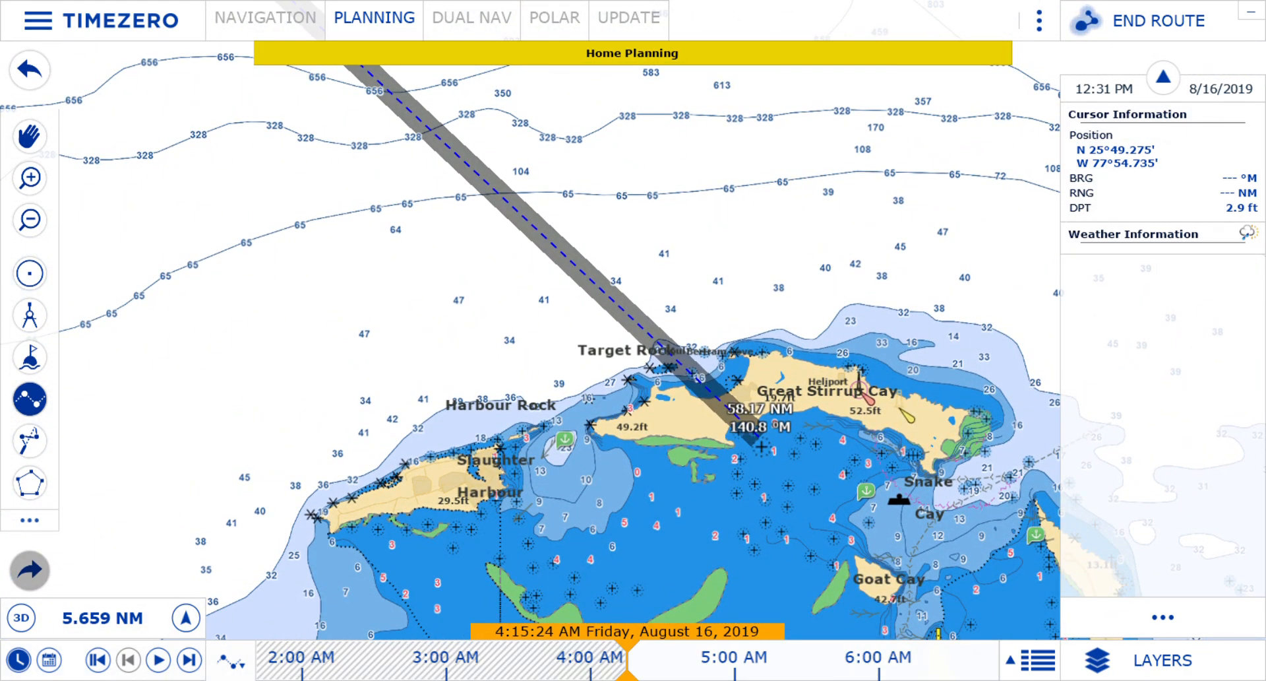
scroll(523, 501, "up", 5)
left_click_drag(778, 181, 708, 519)
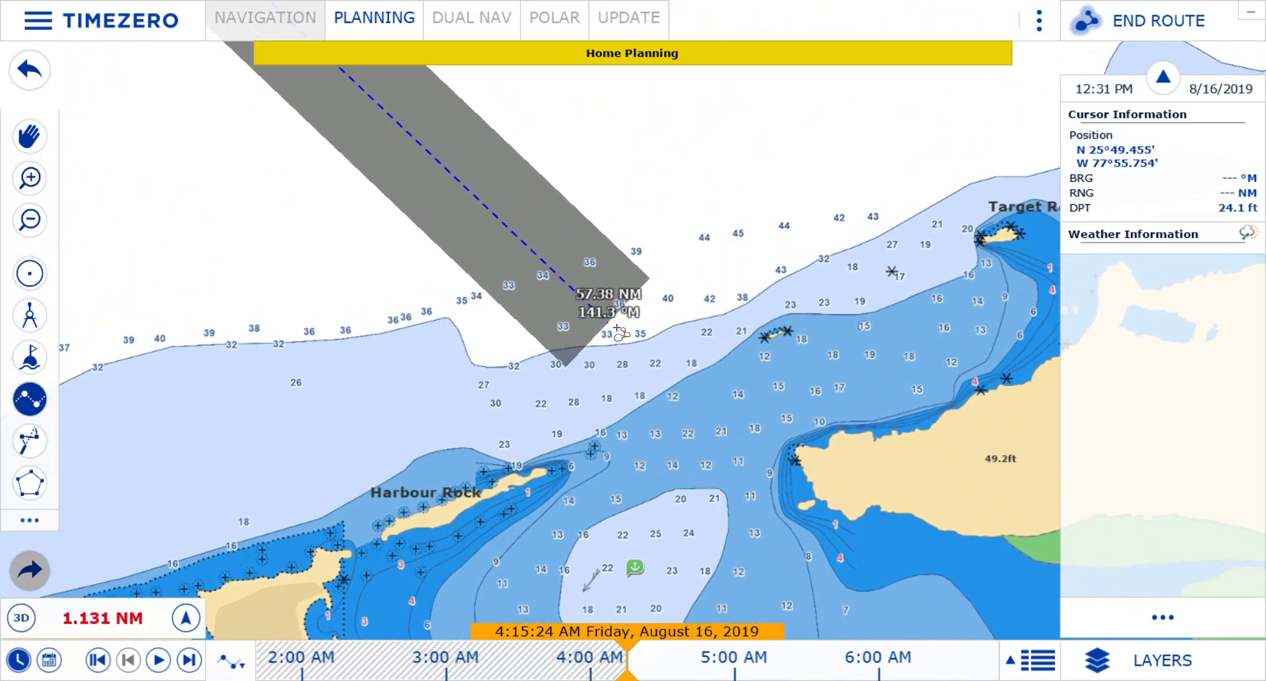
left_click(651, 341)
Step: Place the third waypoint in the deep pocket beside the anchorage symbol southeast of Harbour Rock and finish the route
left_click_drag(705, 368, 586, 346)
left_click_drag(676, 456, 793, 274)
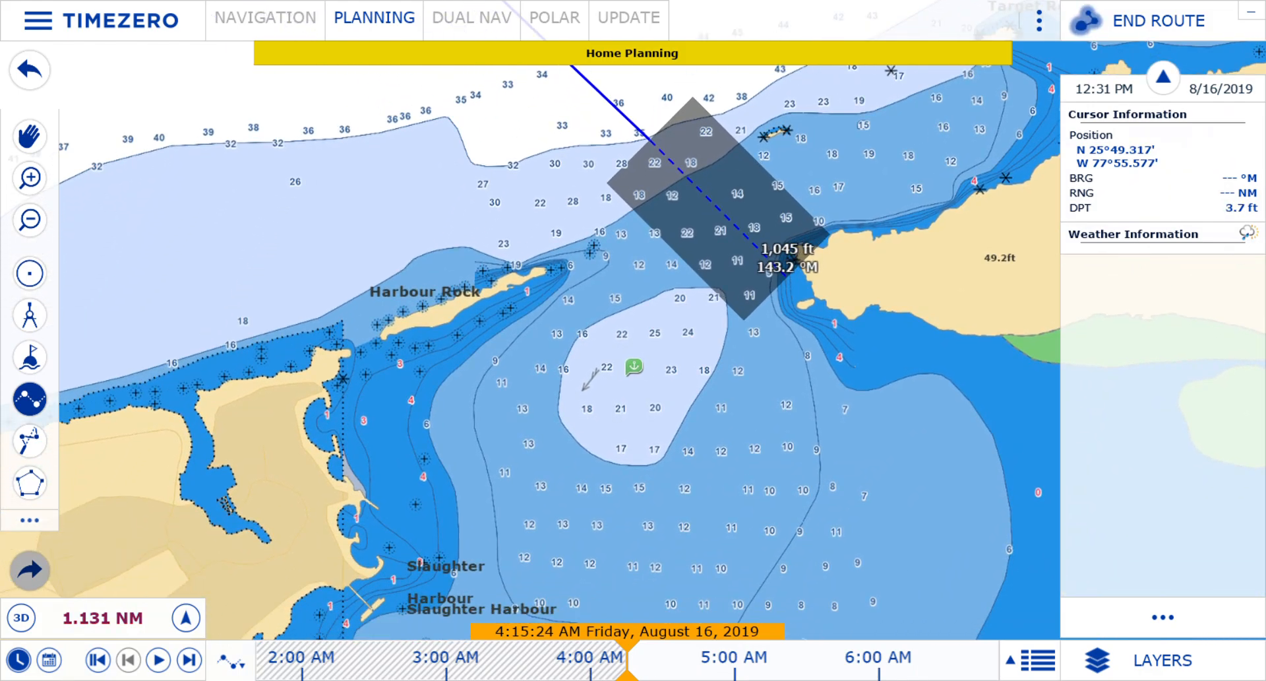
left_click(670, 331)
left_click_drag(733, 343, 597, 337)
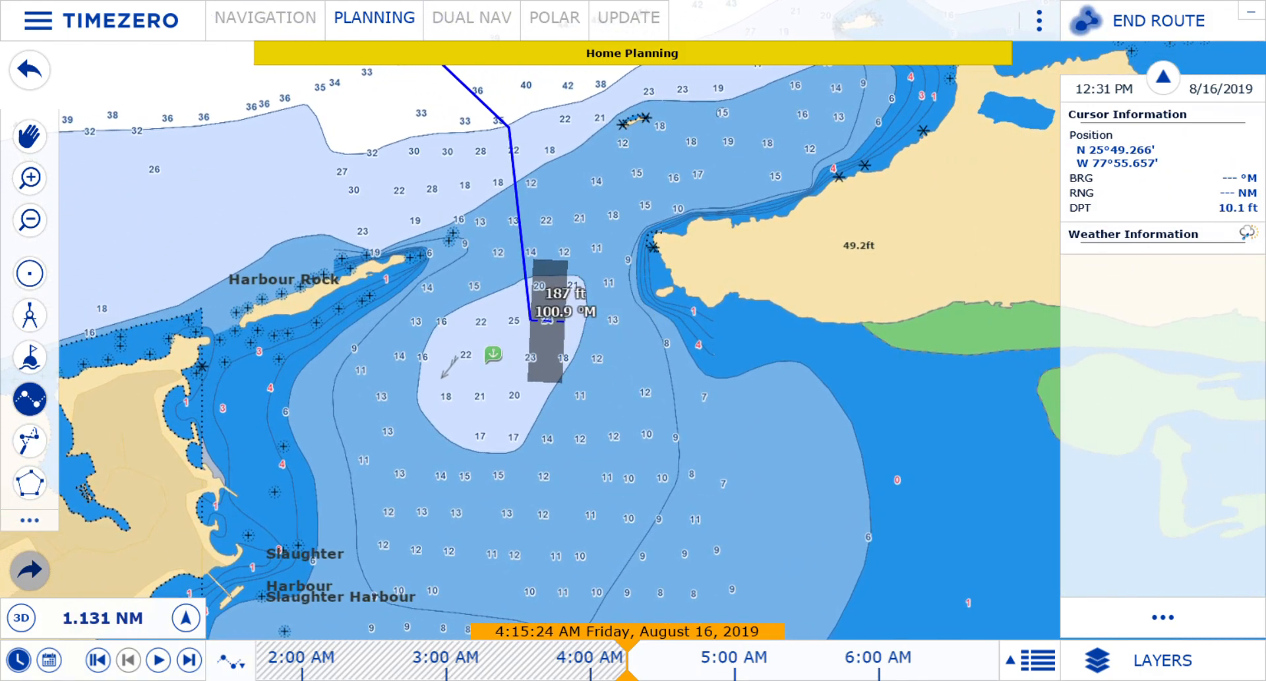
key("Escape")
Step: Examine the new crossing leg and the depths, shoals and anchorage symbol around its final waypoint near Slaughter Harbour
scroll(586, 332, "down", 10)
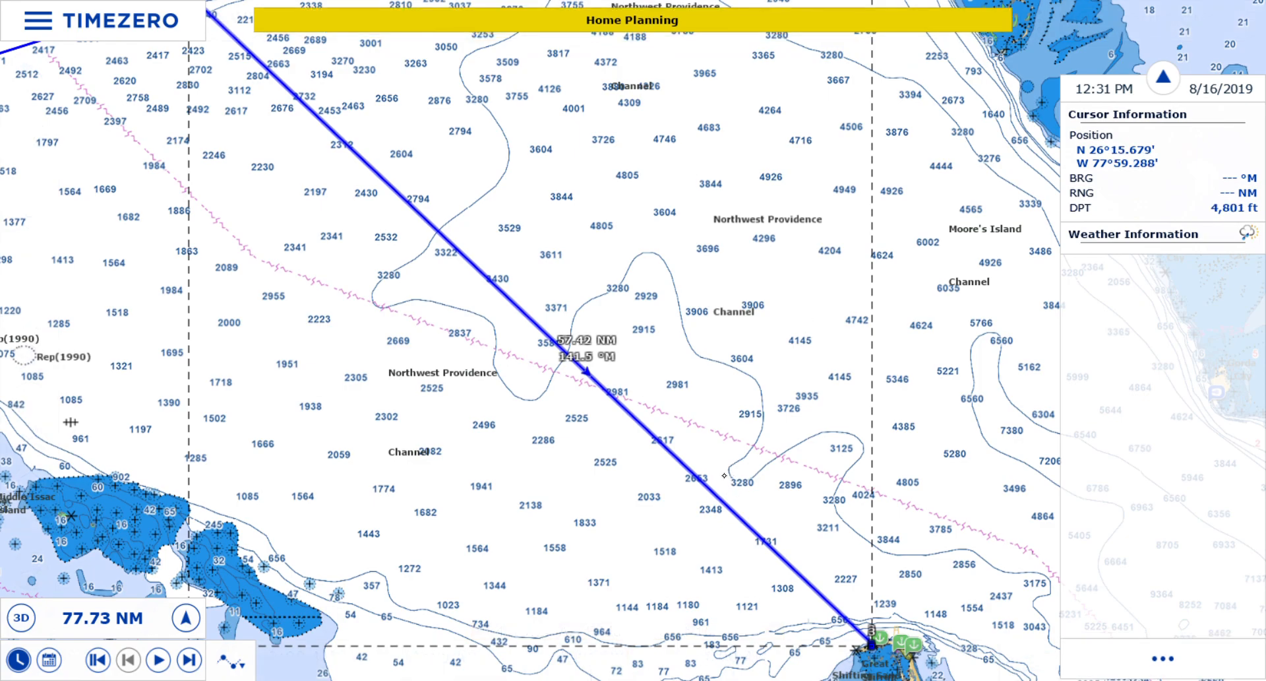
left_click_drag(964, 511, 719, 237)
scroll(607, 383, "up", 8)
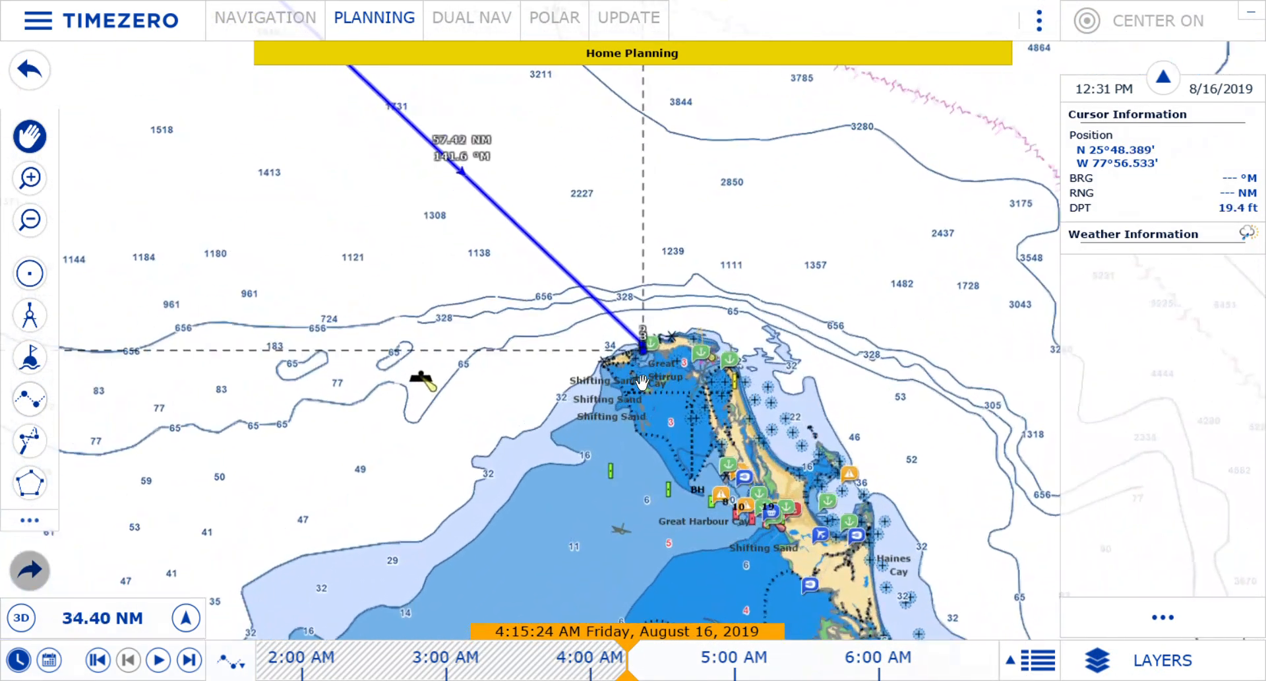
scroll(594, 377, "up", 2)
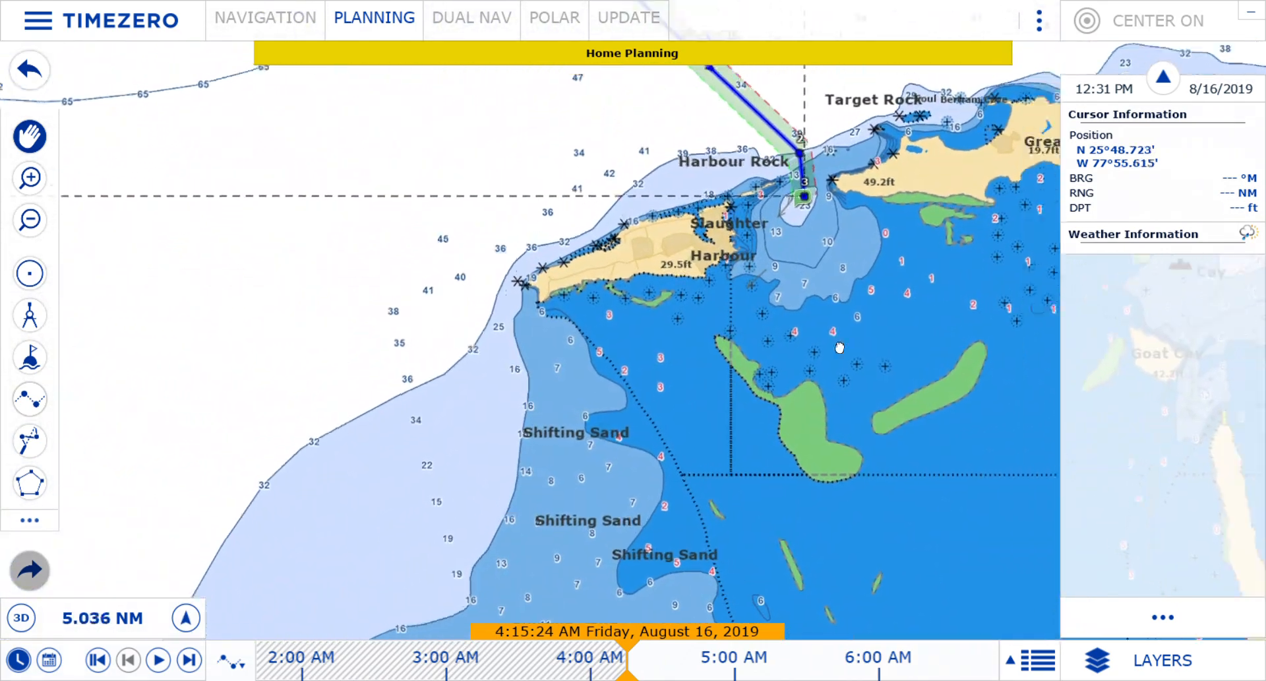
left_click_drag(808, 255, 527, 442)
scroll(526, 444, "up", 2)
scroll(602, 302, "up", 1)
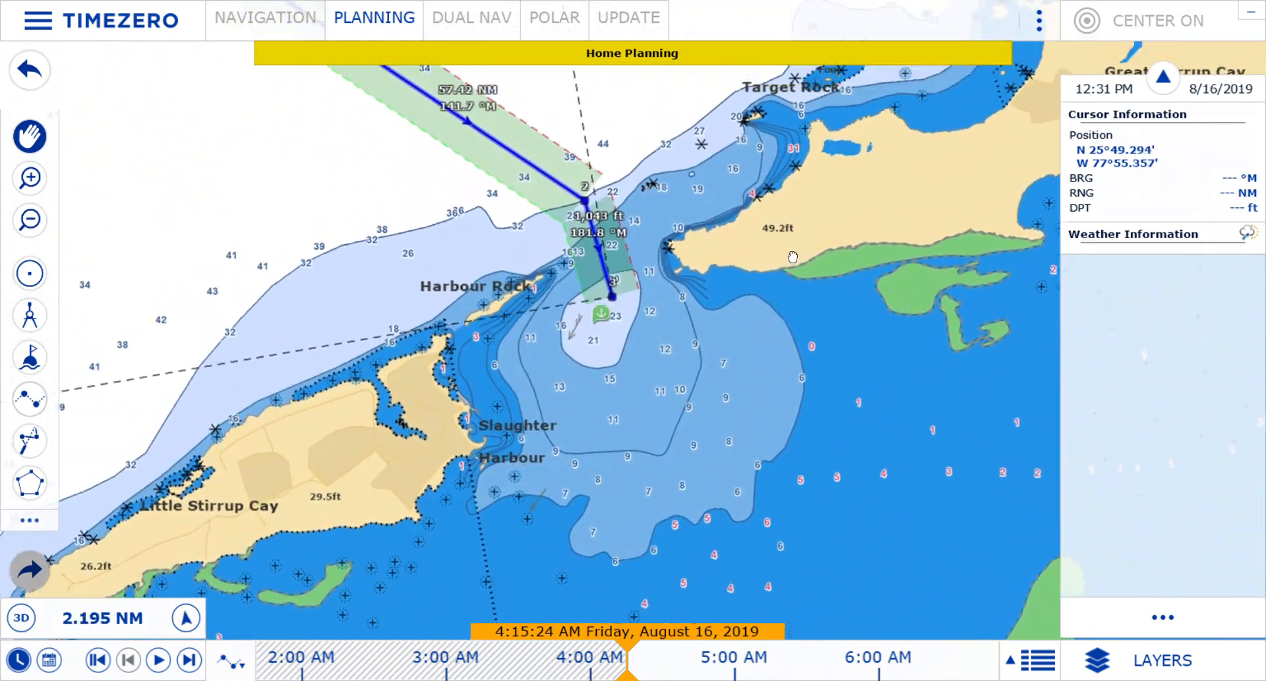
left_click_drag(602, 302, 598, 461)
left_click_drag(734, 243, 753, 183)
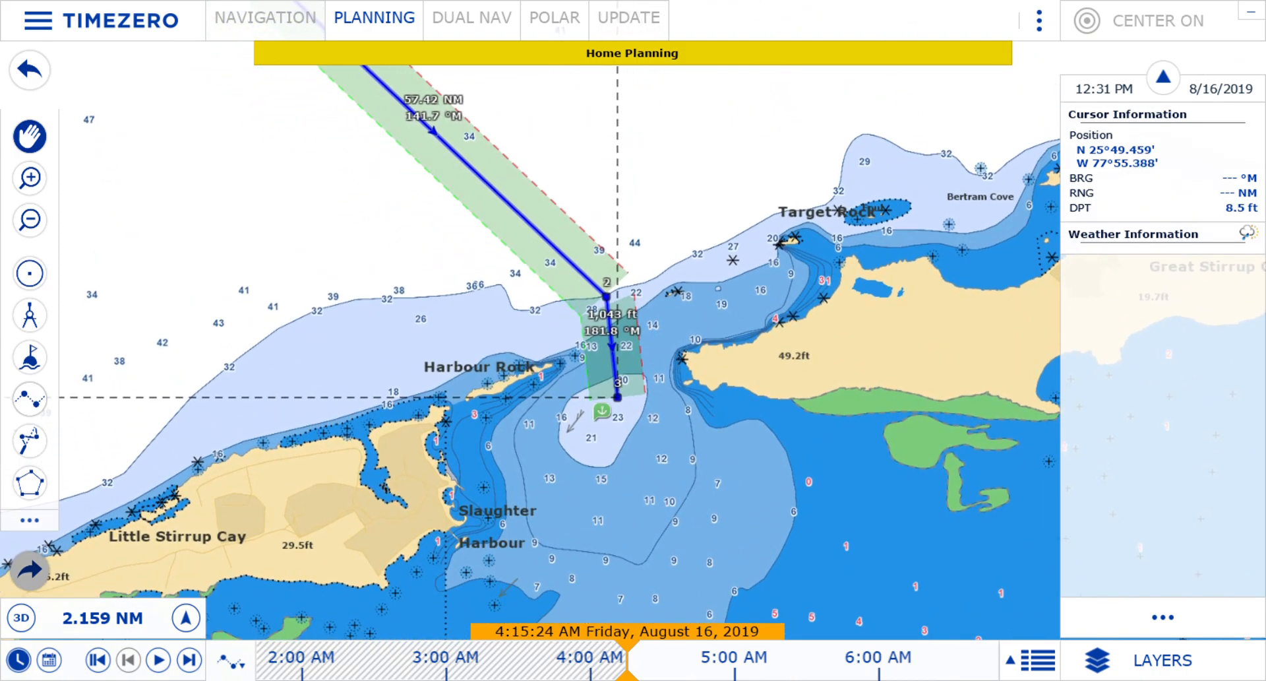
left_click_drag(721, 459, 726, 424)
left_click_drag(811, 347, 858, 417)
left_click_drag(820, 473, 705, 600)
left_click_drag(770, 401, 857, 263)
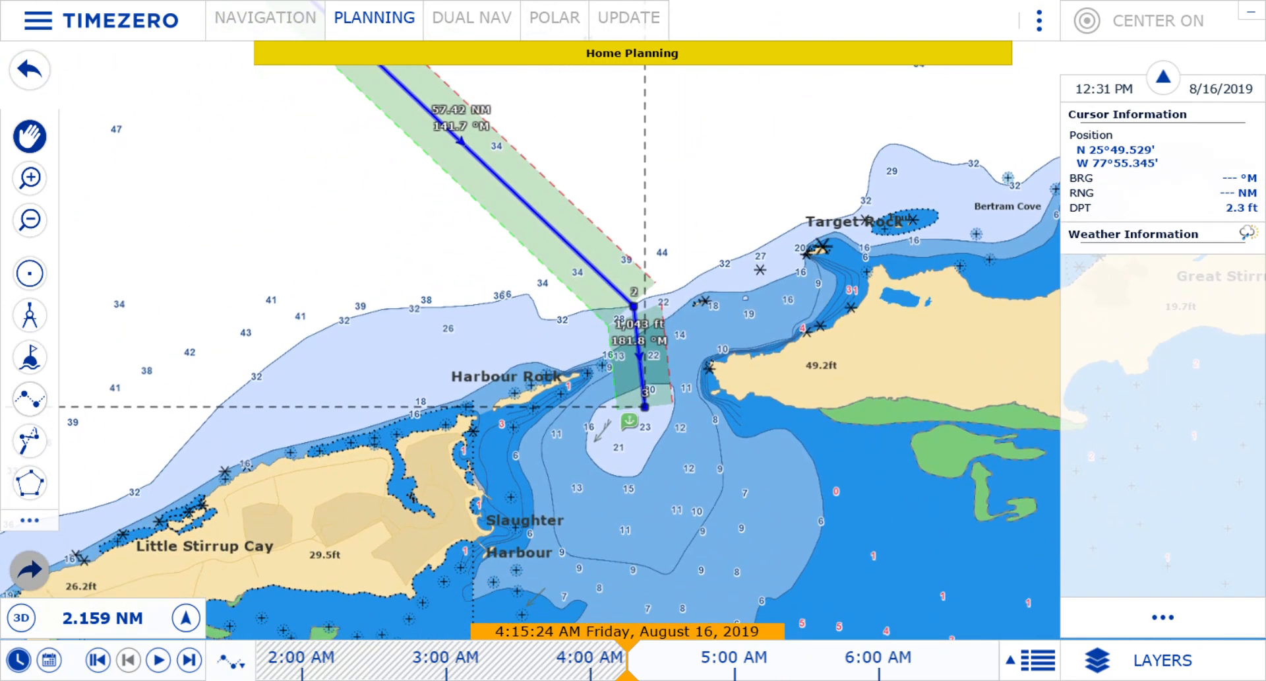
scroll(634, 467, "up", 3)
left_click_drag(780, 381, 793, 343)
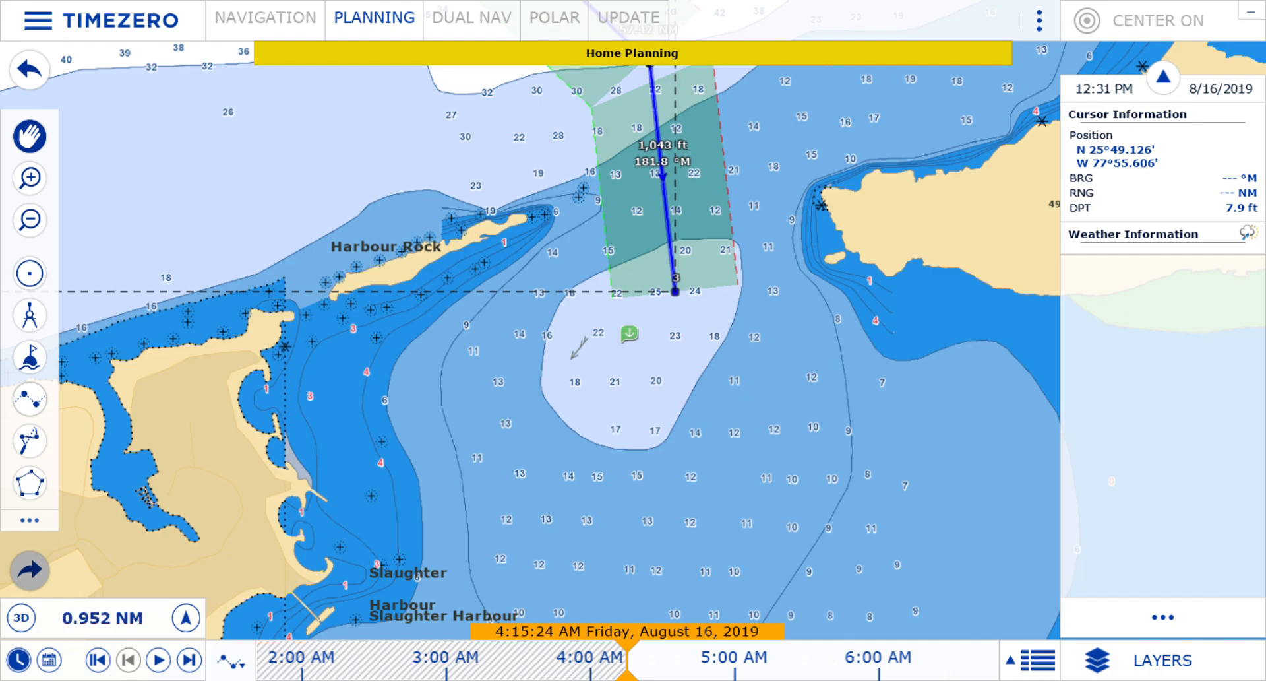
right_click(655, 346)
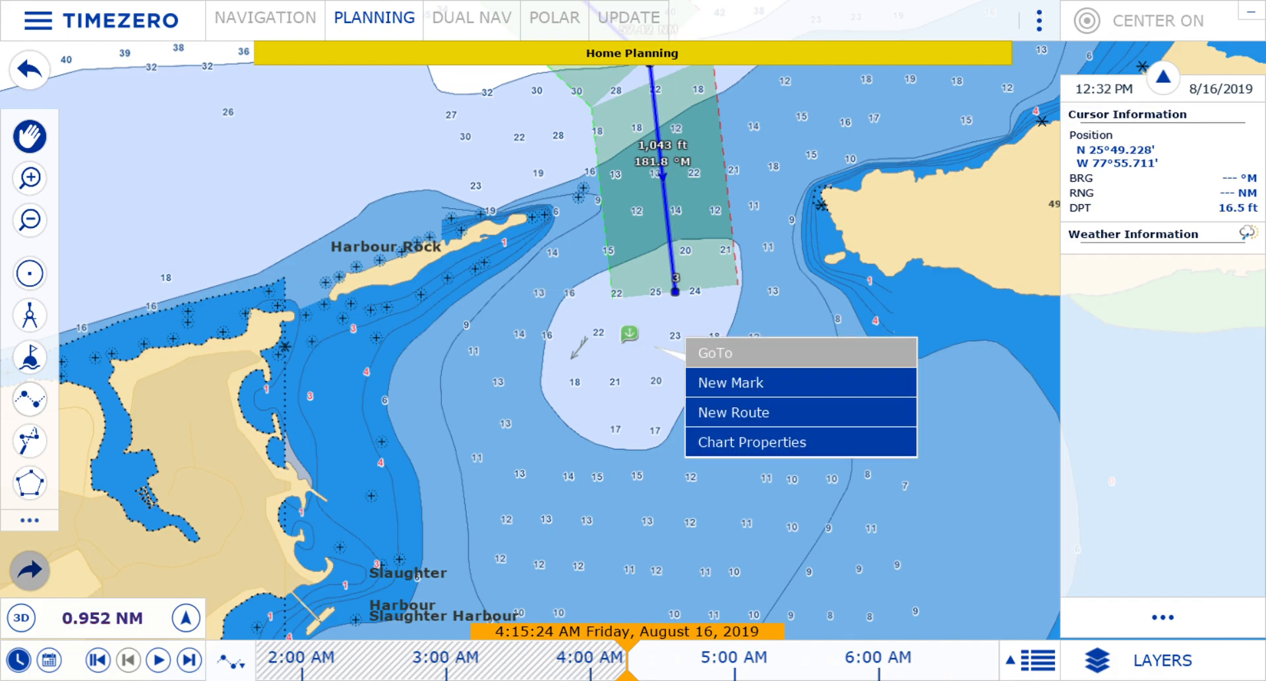
left_click(633, 340)
mouse_move(642, 337)
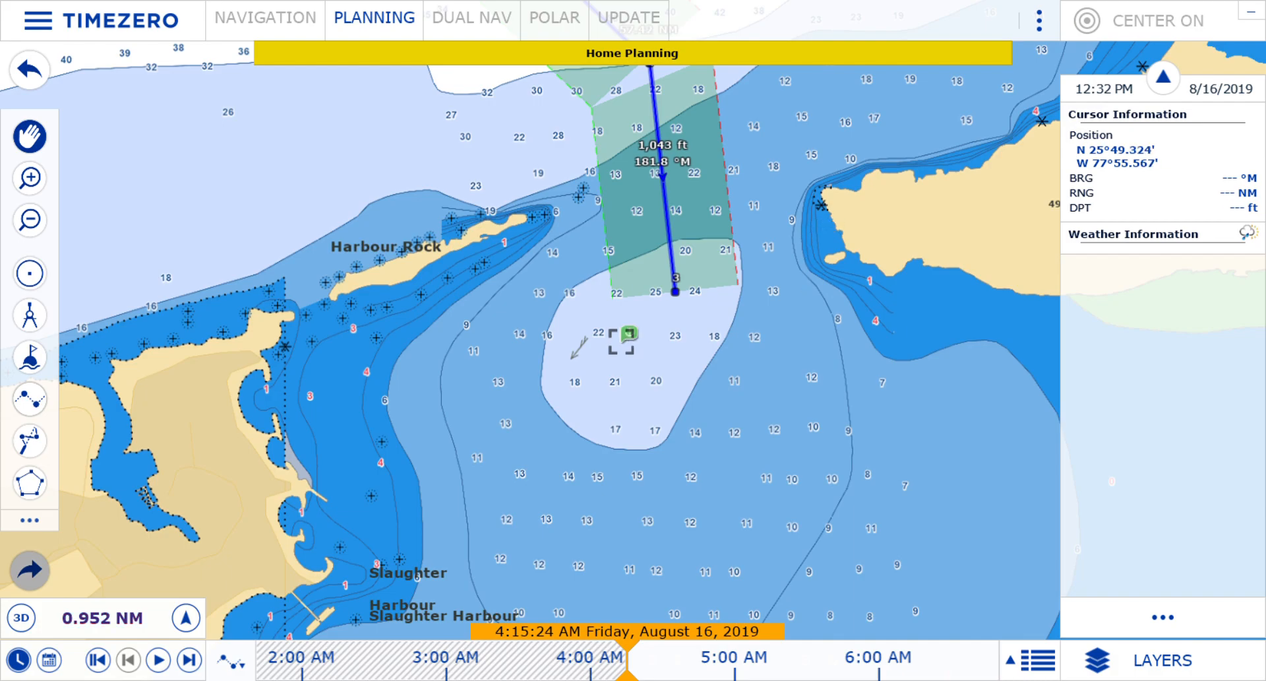
Step: Draw a circular boundary with a radius of about 384 ft southwest of the anchorage symbol
left_click(30, 273)
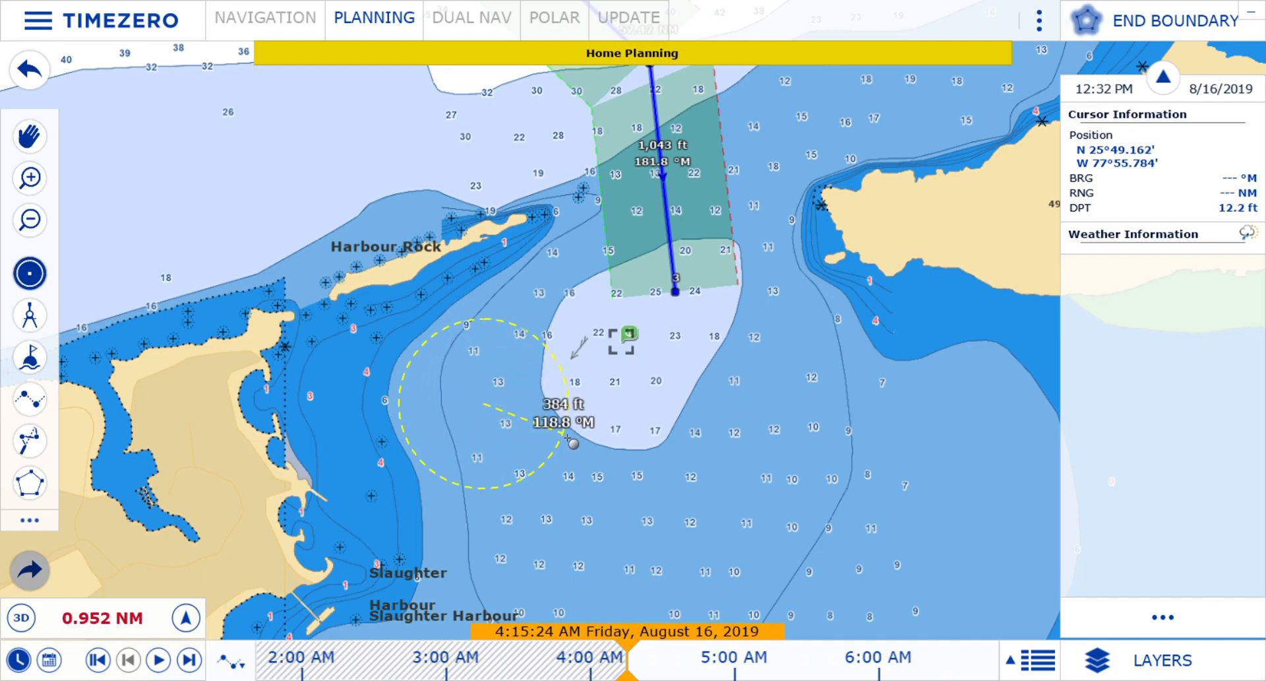
left_click(563, 435)
left_click_drag(531, 423, 555, 461)
left_click_drag(852, 465, 650, 475)
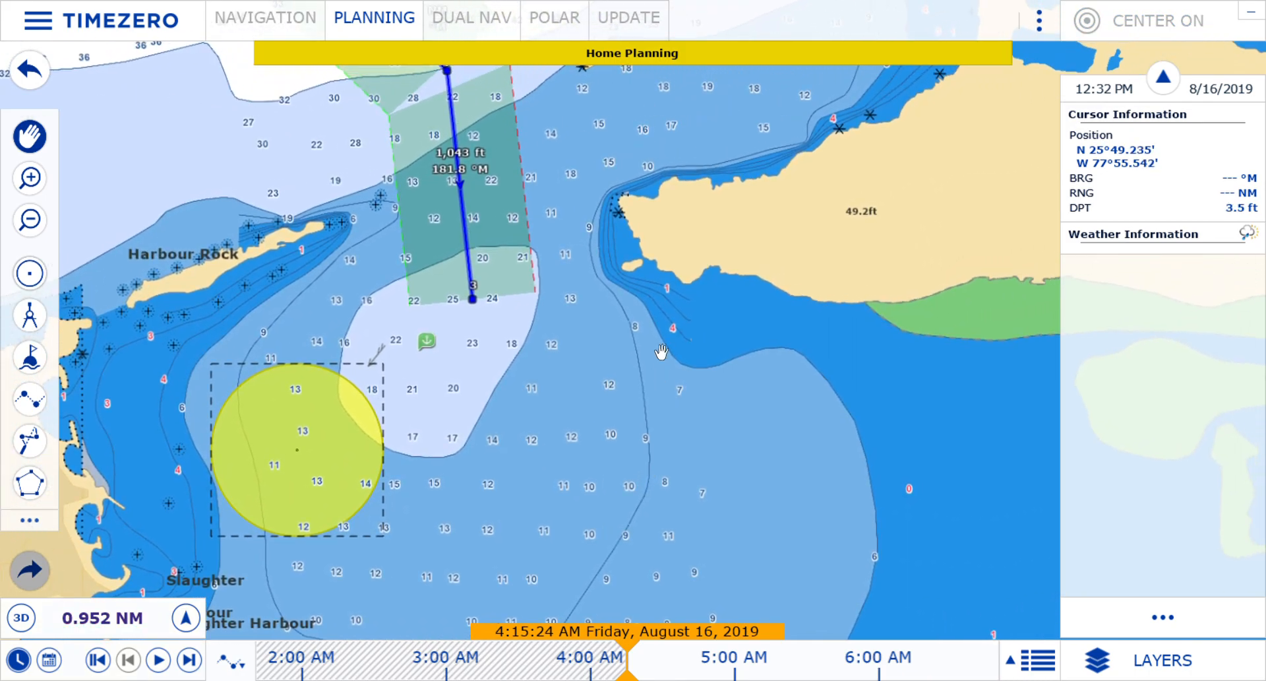
left_click_drag(603, 383, 627, 401)
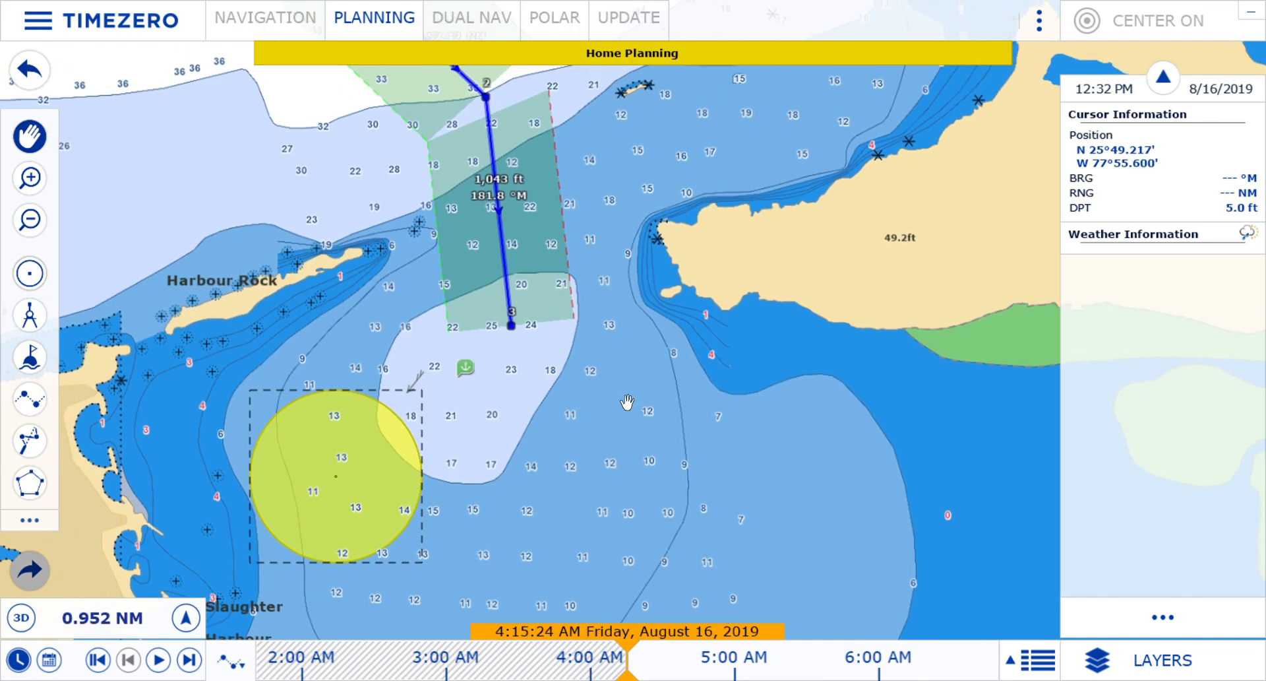
Step: Draw a second, slightly larger circular boundary southeast of the route's last waypoint
left_click(30, 273)
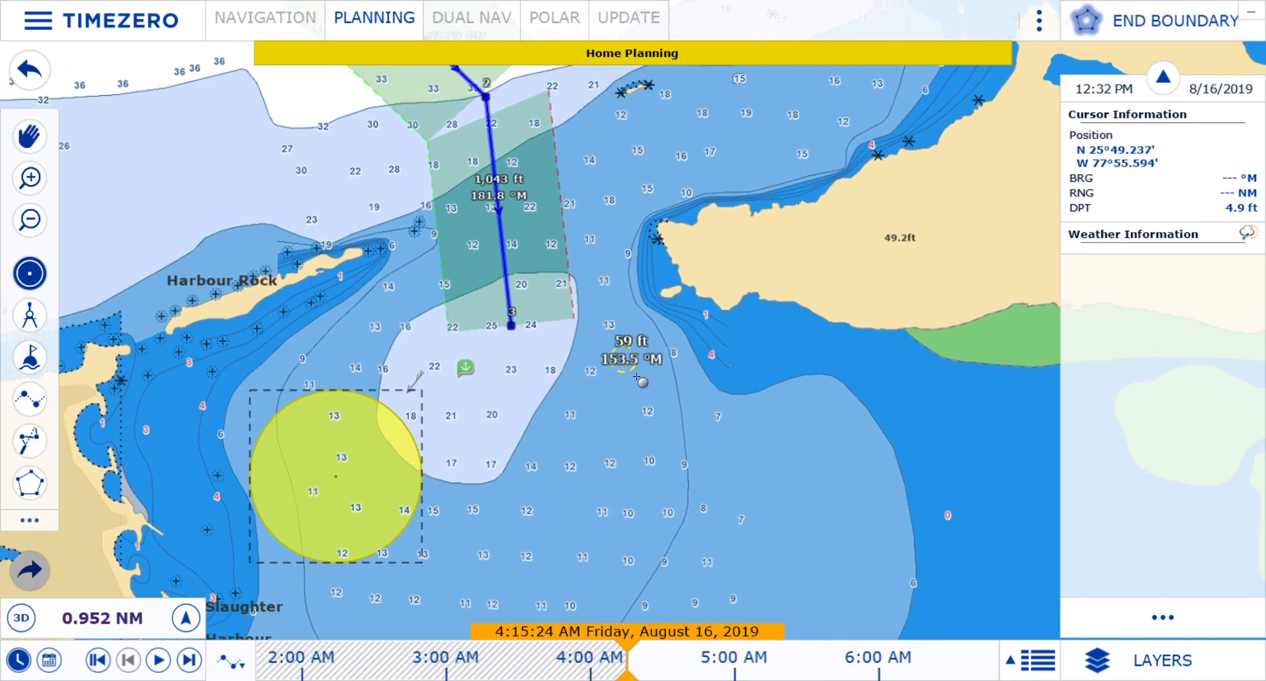
left_click(701, 422)
left_click_drag(632, 359, 620, 402)
left_click_drag(817, 486, 747, 499)
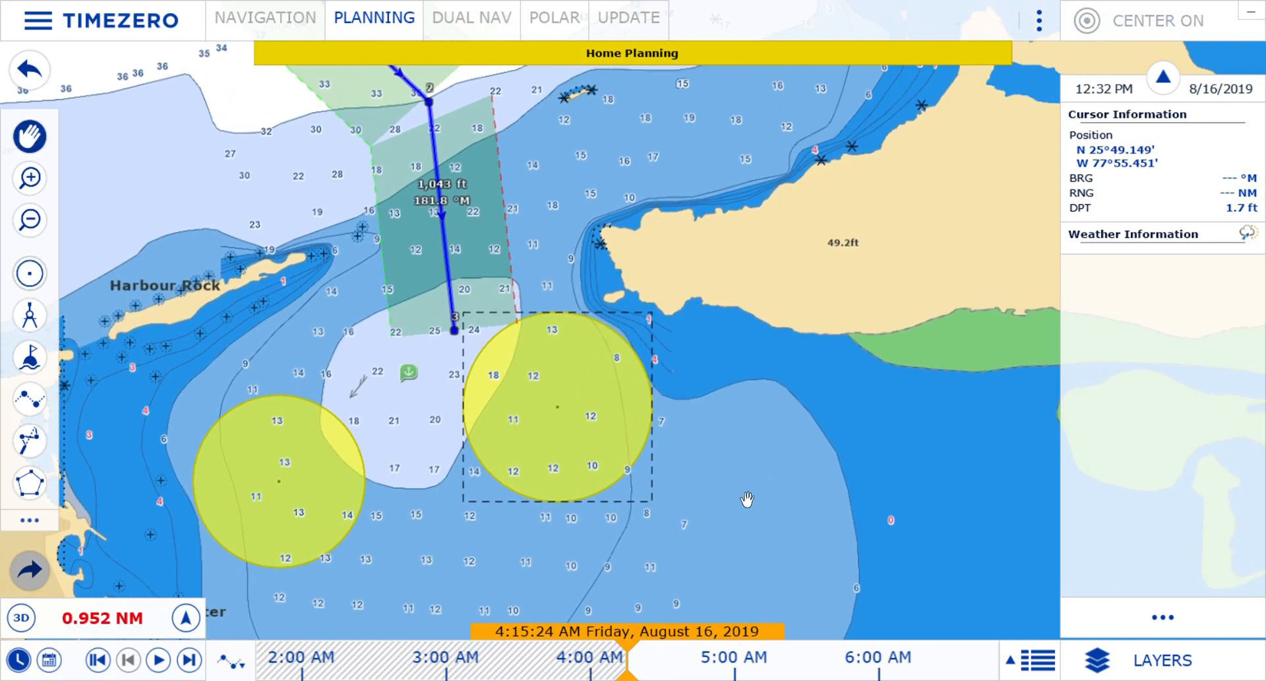
Step: Move waypoint 3 south to the west edge of the second circle, making the final leg about 1,328 ft long
left_click_drag(456, 342, 463, 450)
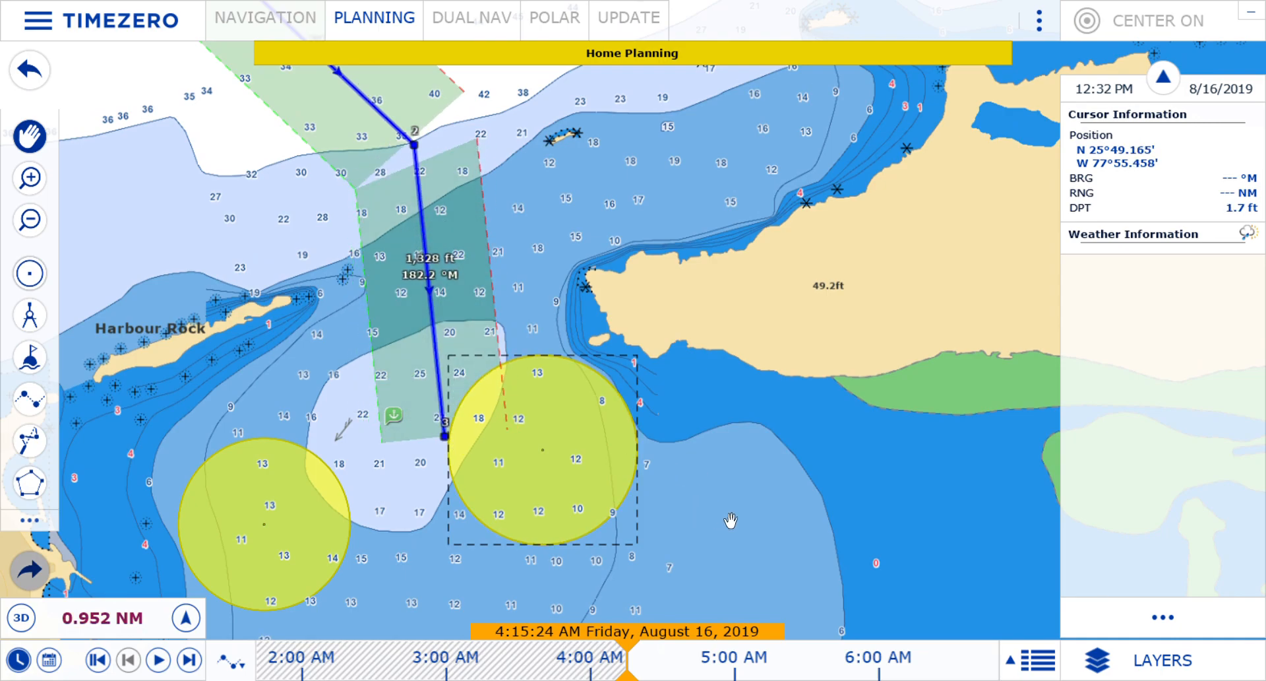
left_click_drag(731, 521, 678, 437)
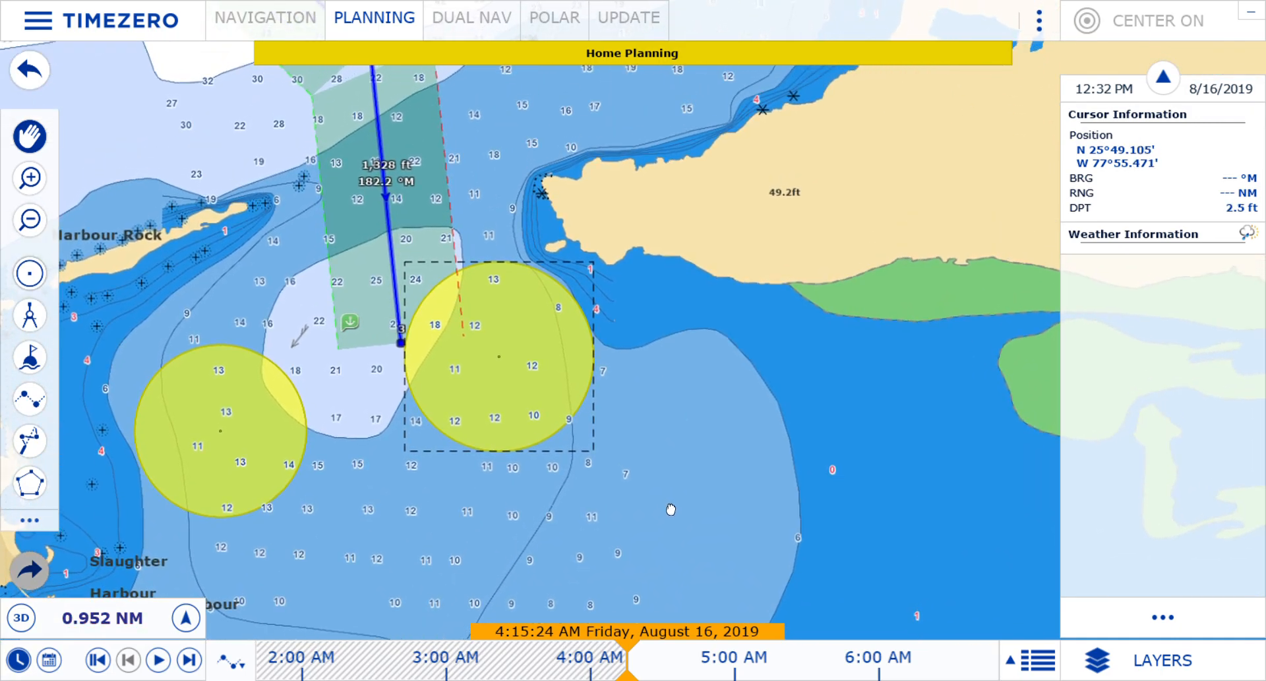
scroll(685, 428, "down", 3)
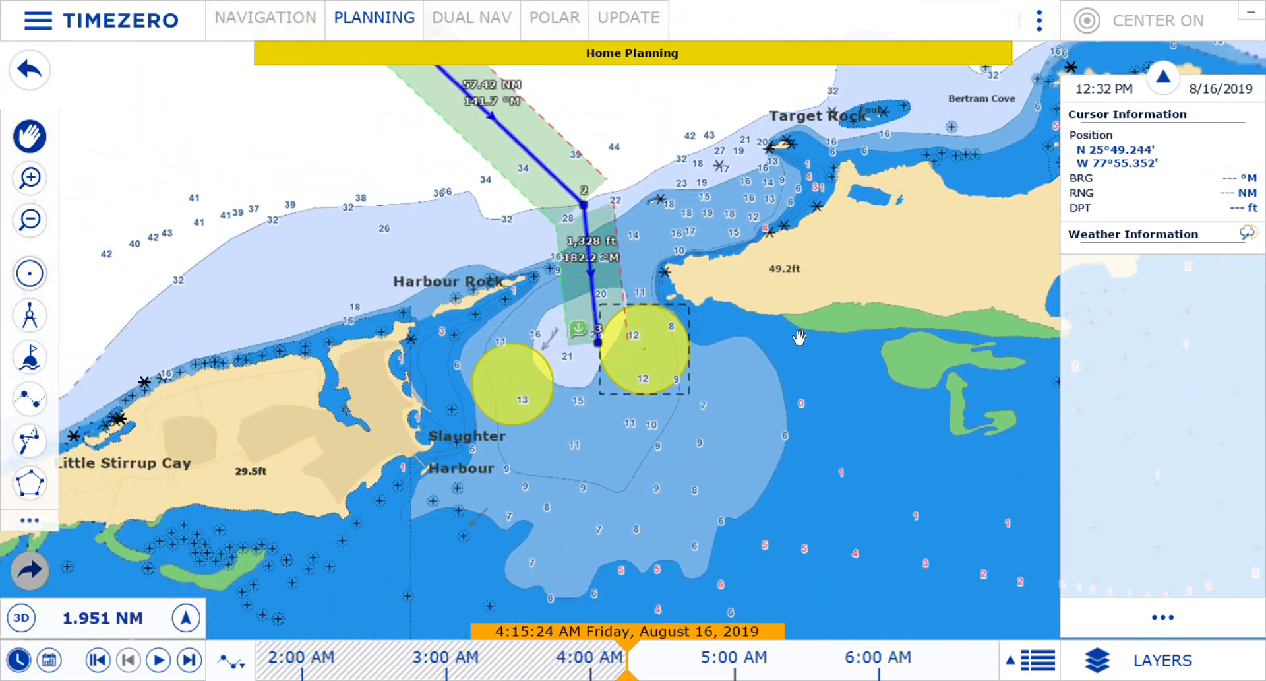
scroll(633, 475, "down", 4)
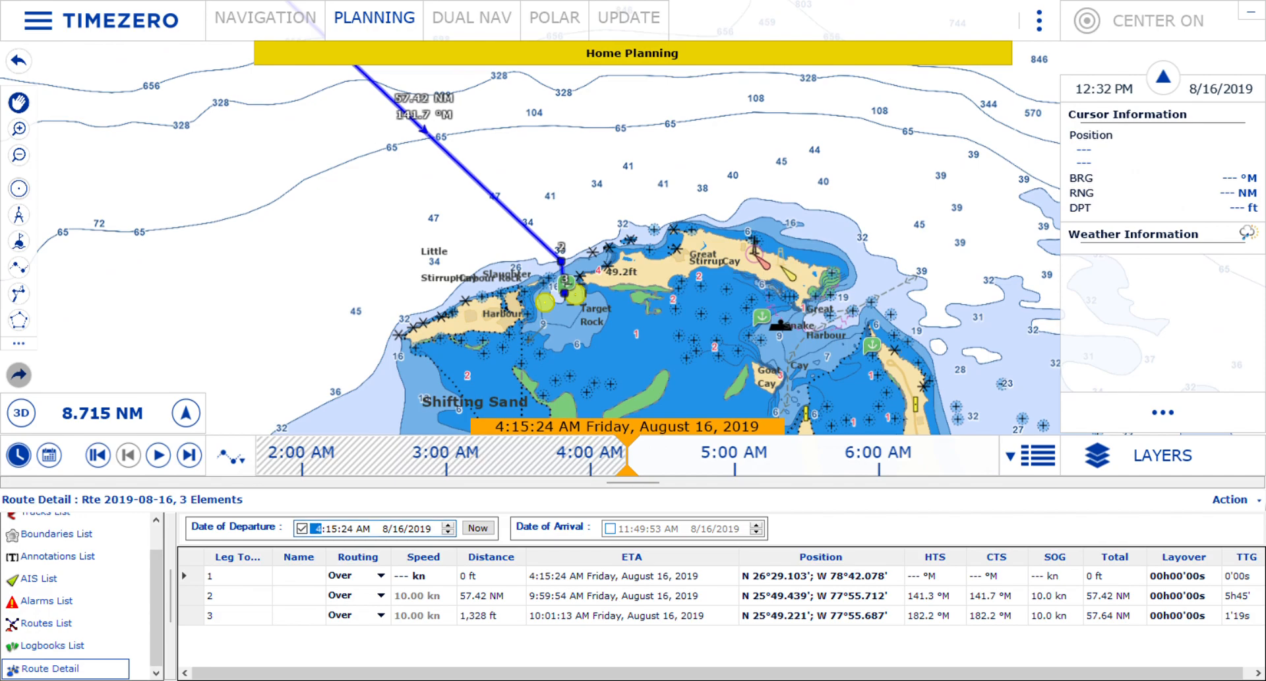
Step: Set the crossing route's departure time to 9:15:24 AM on 8/16/2019
key("Up")
key("Up")
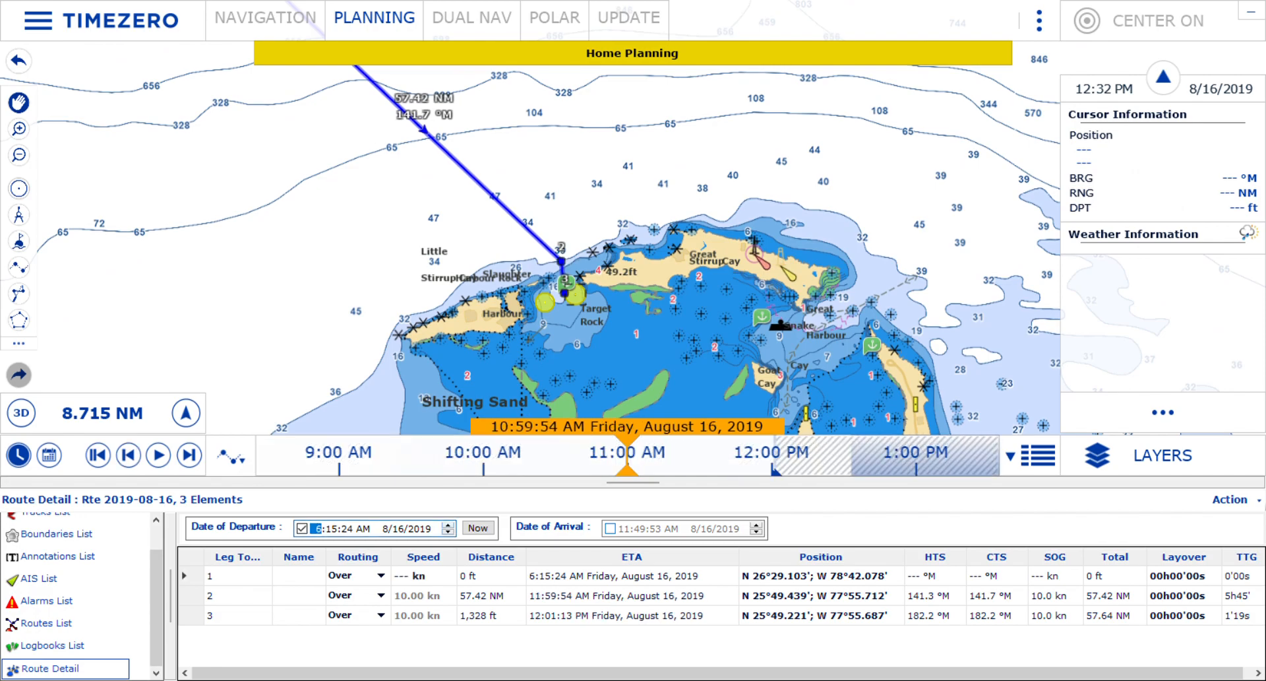
key("Up")
key("Up")
key("Up")
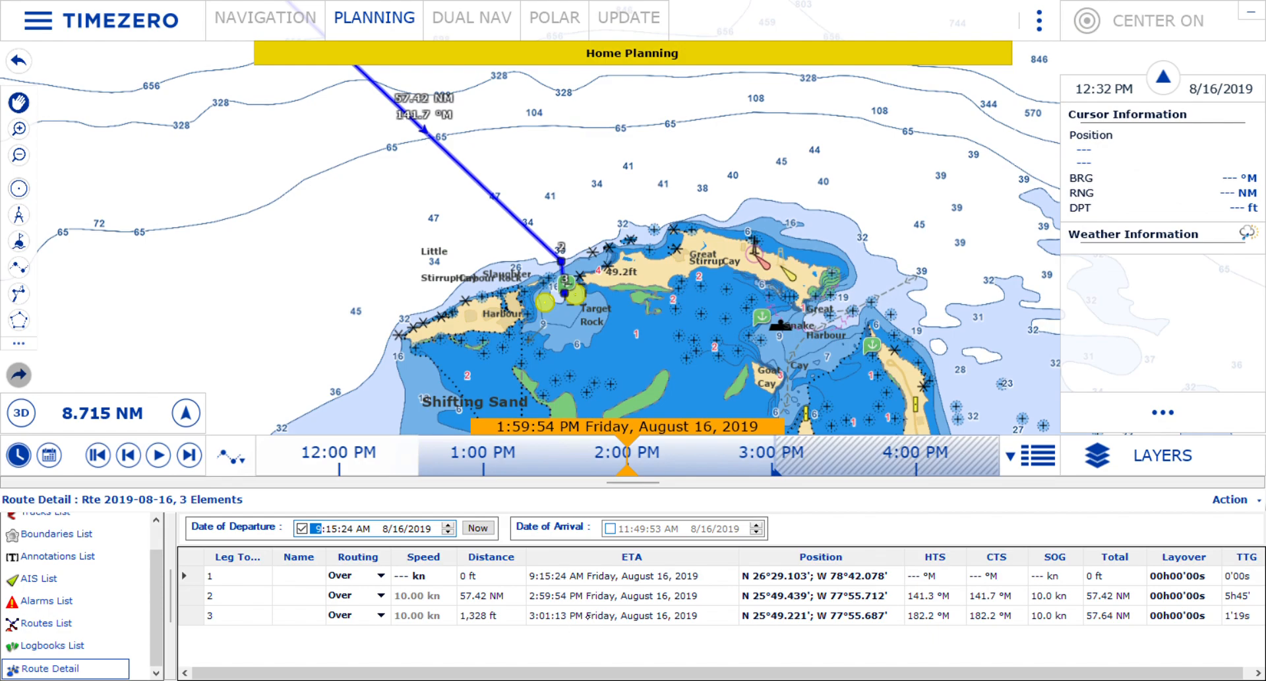
Step: Examine the chart east and south of Great Stirrup Cay, past Great Harbour Cay, to the bay and anchorages near Petit Cay
left_click_drag(849, 383, 778, 354)
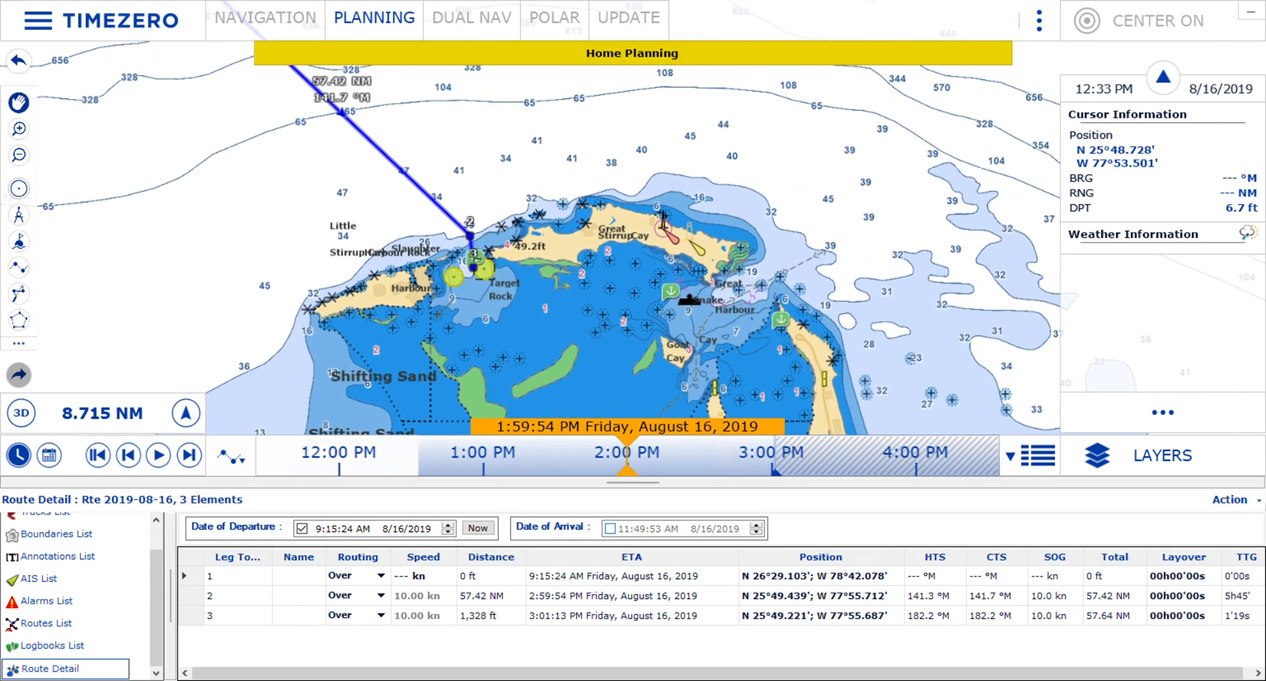
left_click(1037, 457)
left_click_drag(876, 505, 663, 254)
left_click_drag(747, 215, 813, 359)
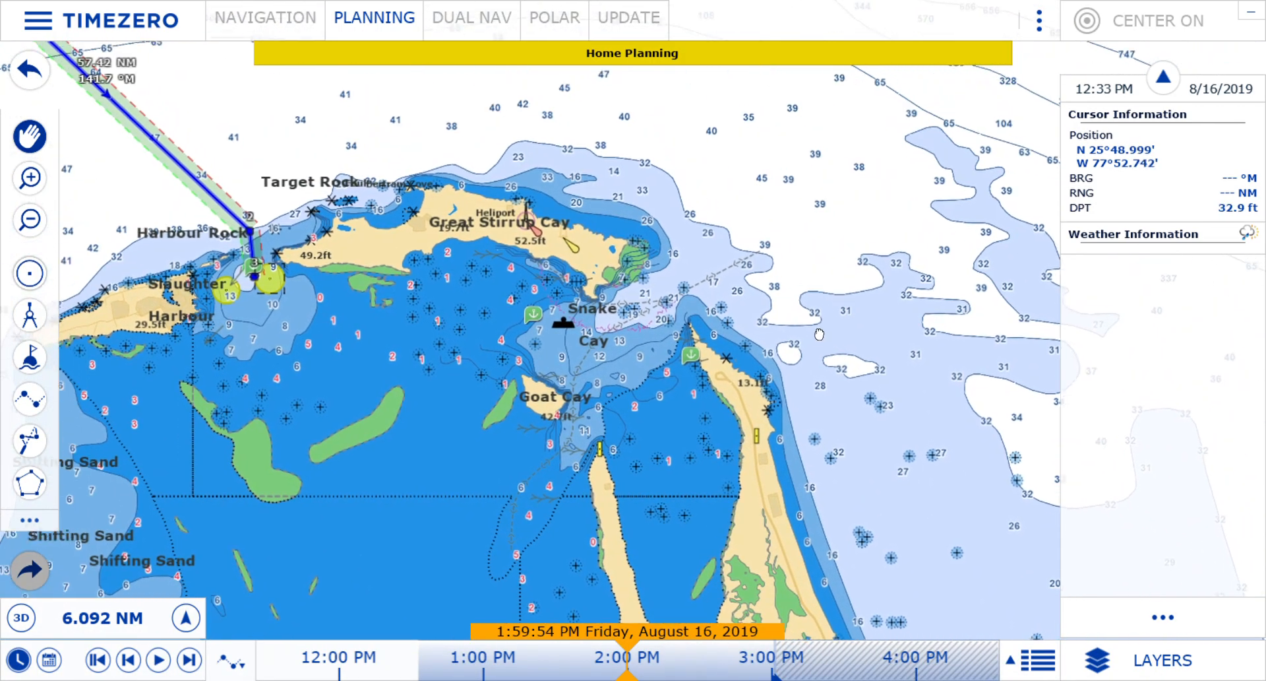
scroll(744, 404, "up", 5)
left_click_drag(664, 333, 763, 515)
scroll(757, 506, "down", 5)
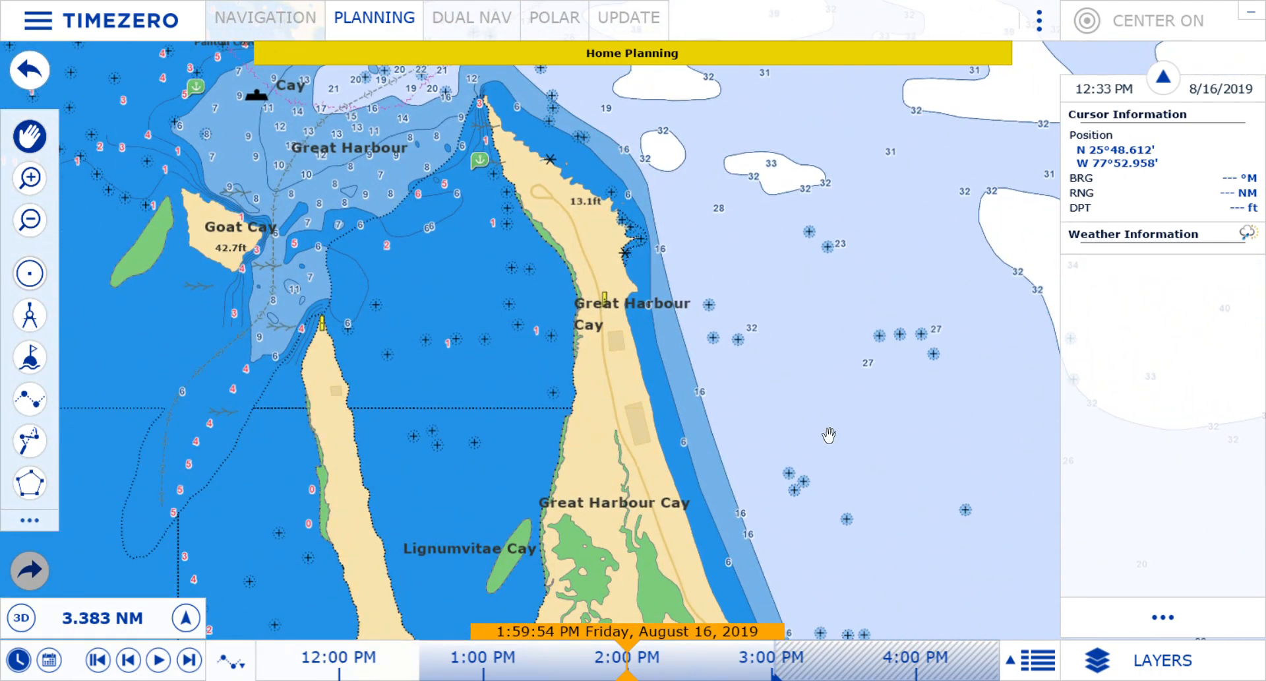
scroll(848, 424, "down", 5)
left_click_drag(960, 494, 632, 271)
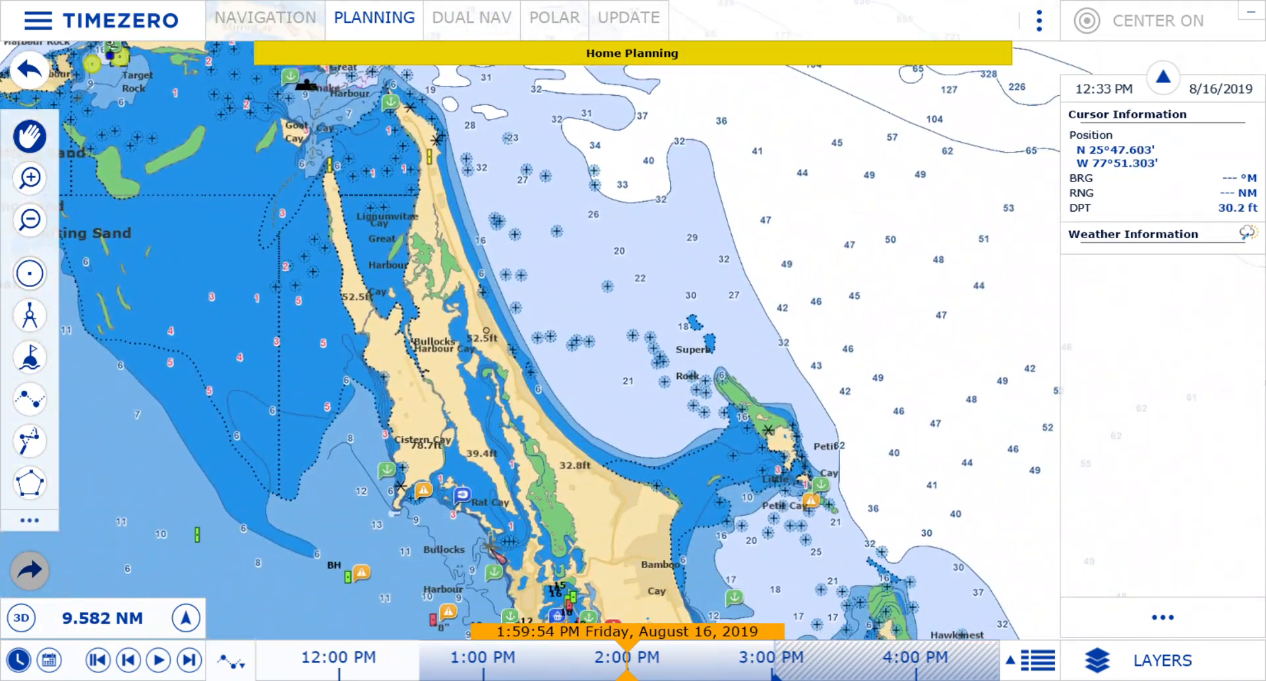
left_click_drag(859, 512, 701, 314)
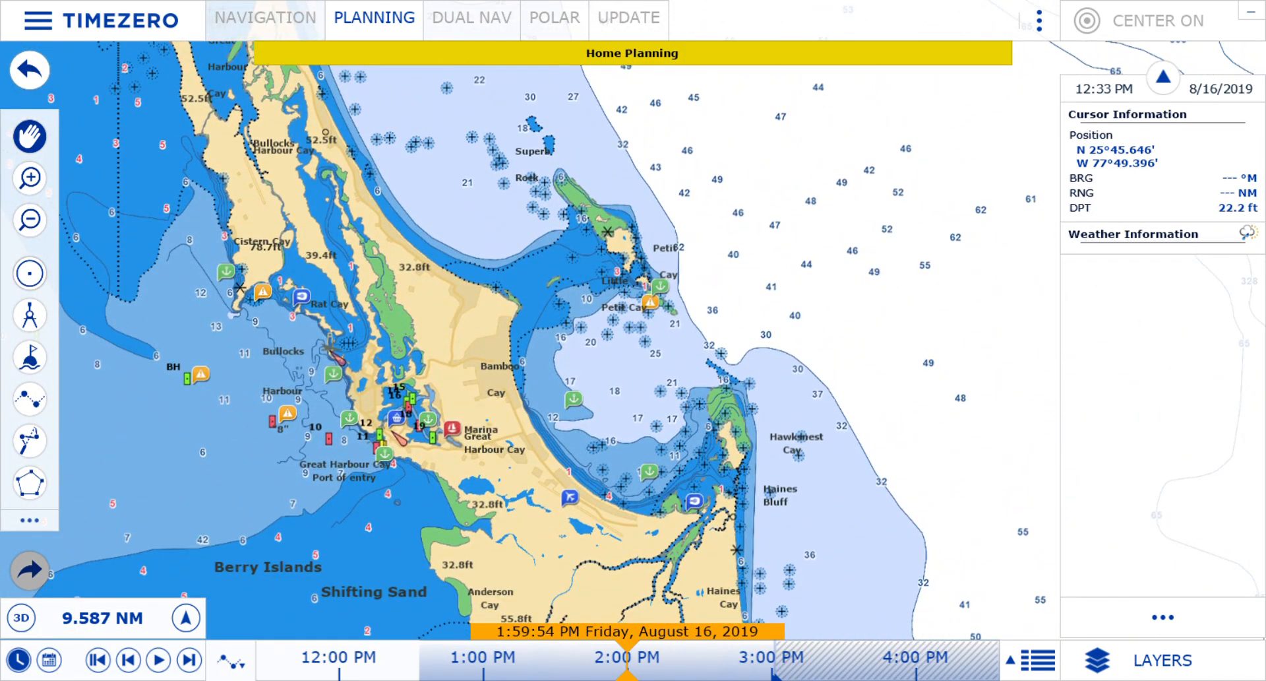
left_click_drag(683, 213, 824, 423)
left_click_drag(779, 95, 944, 431)
left_click_drag(596, 314, 748, 342)
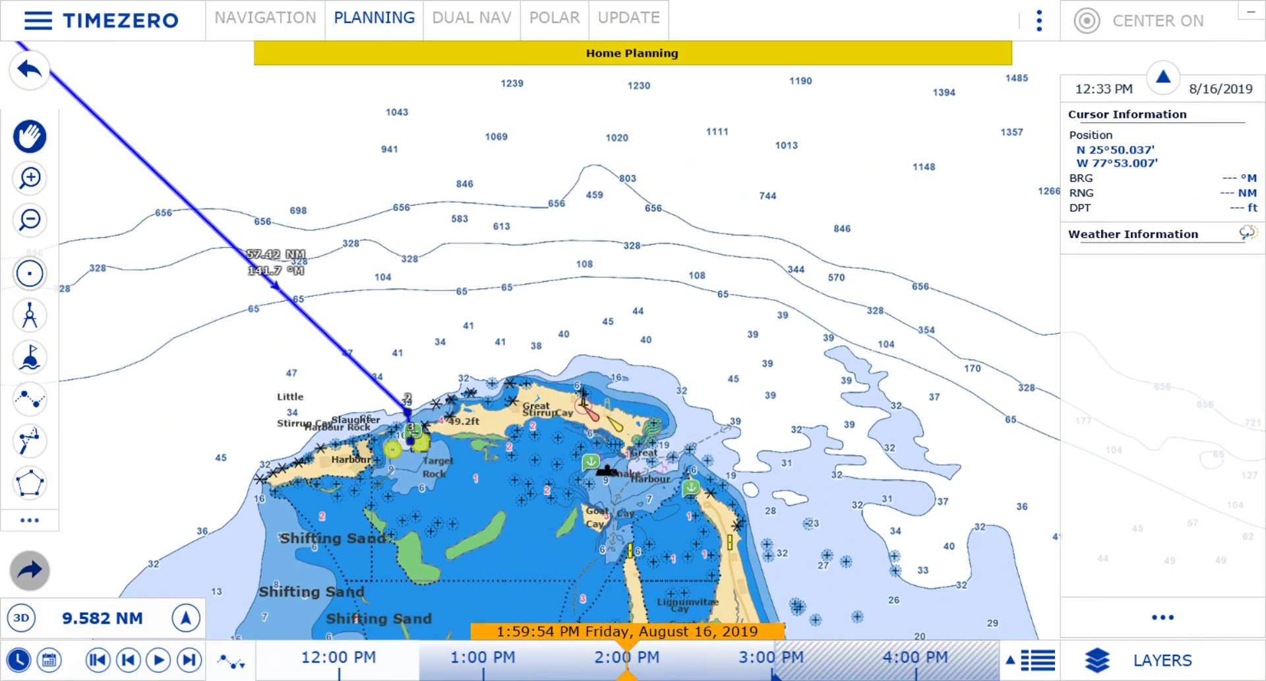
Step: Create a route about 8.7 NM long from north of Great Stirrup Cay, east around Great Harbour Cay and Petit Cay, to the bay's western anchorage
left_click(29, 399)
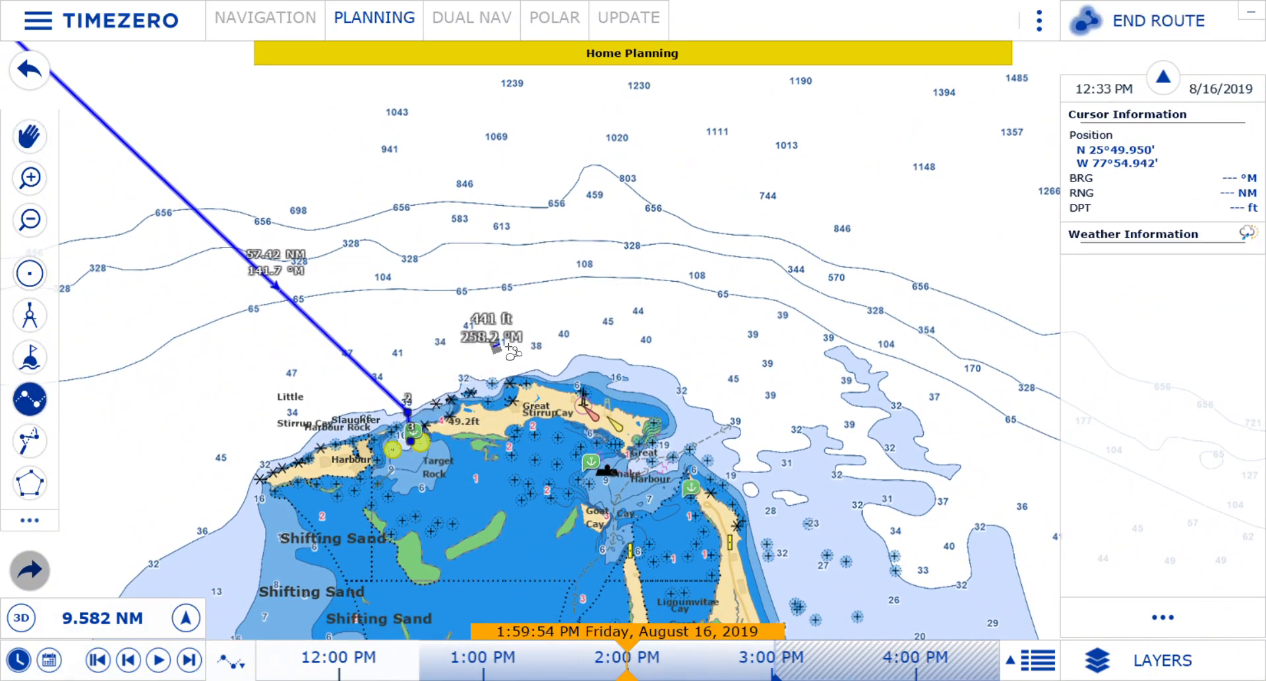
left_click(501, 347)
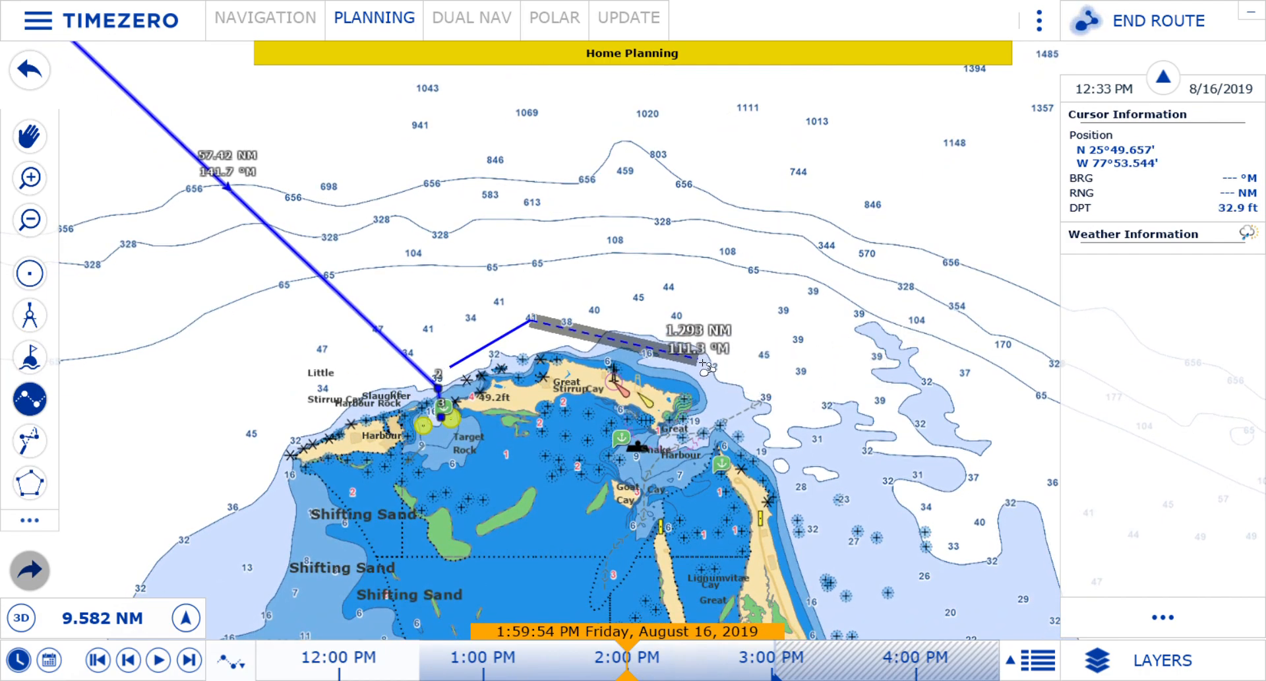
left_click(703, 364)
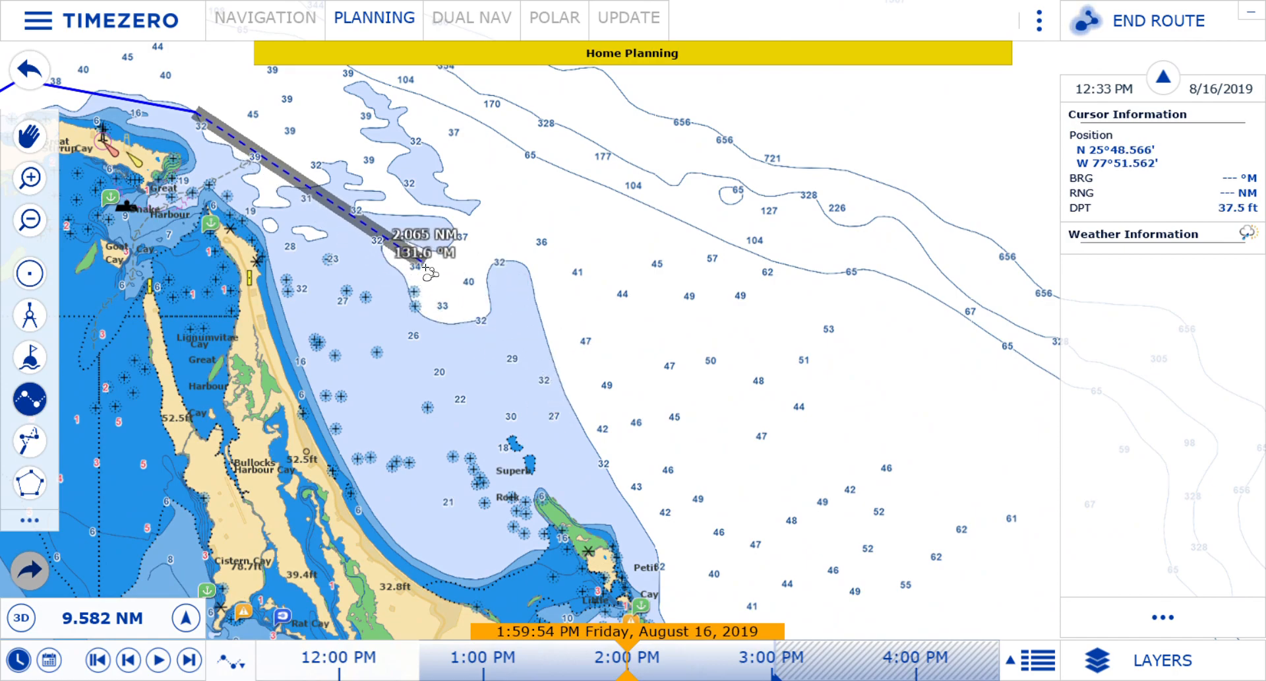
left_click(433, 266)
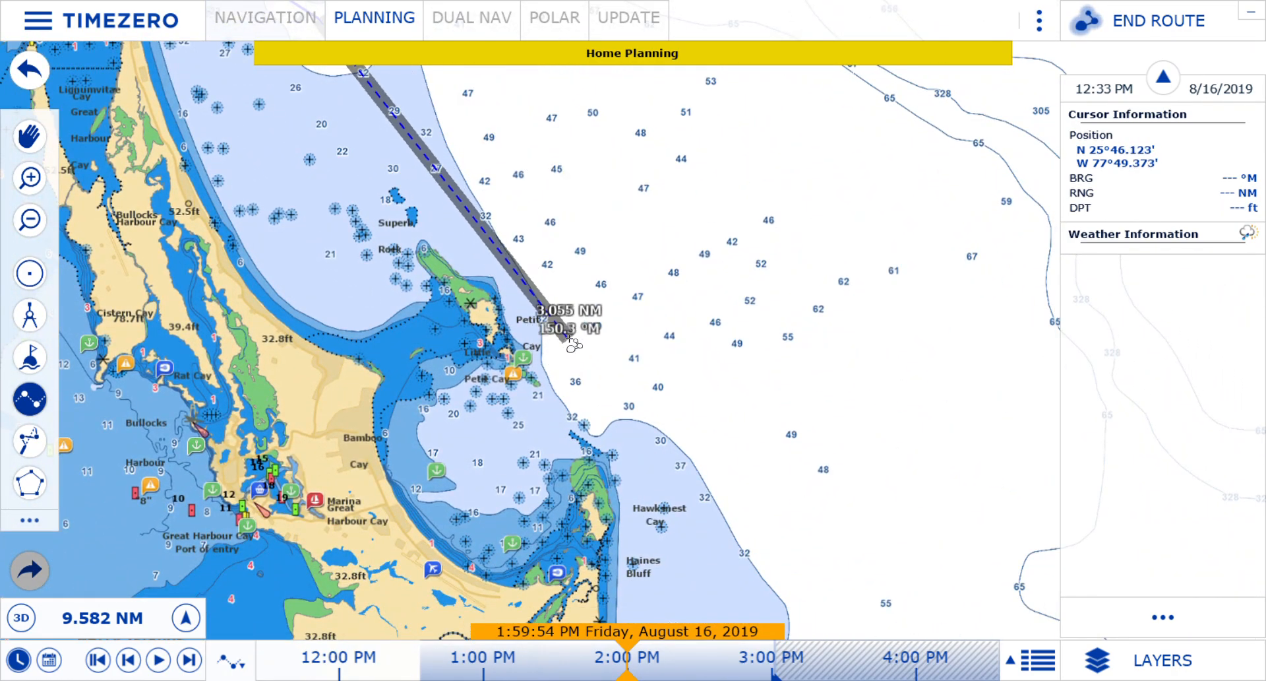
left_click(521, 277)
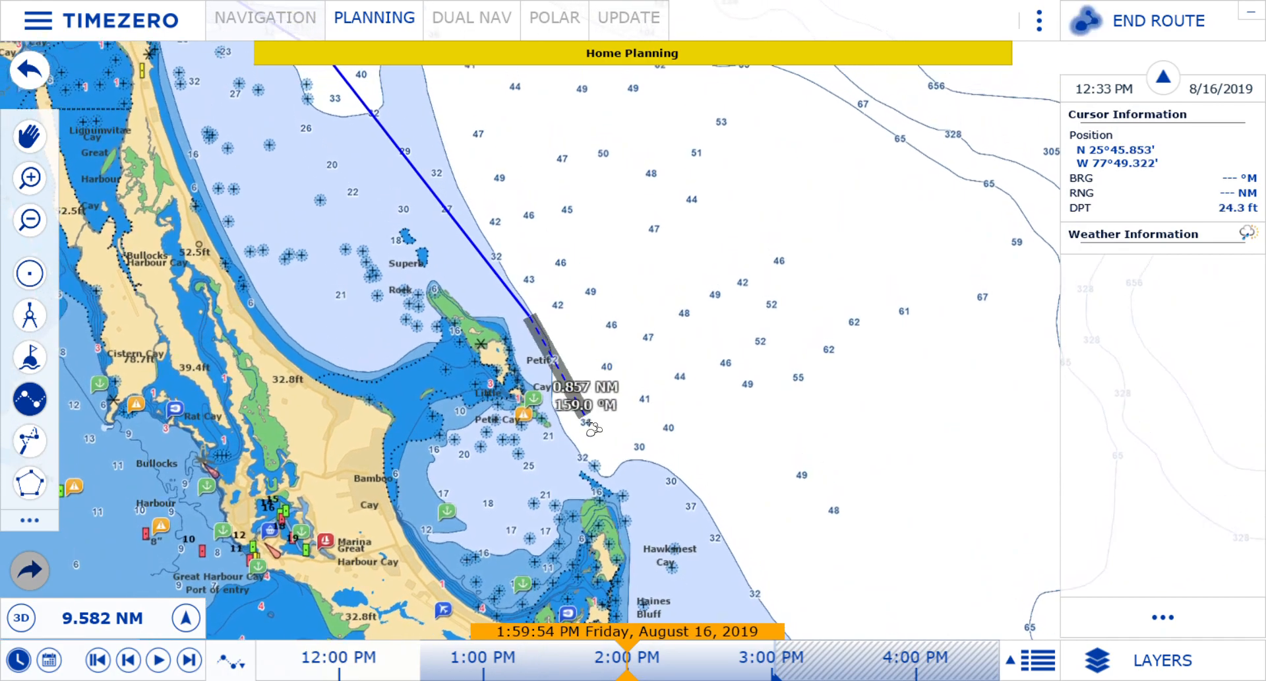
left_click(583, 432)
left_click(419, 388)
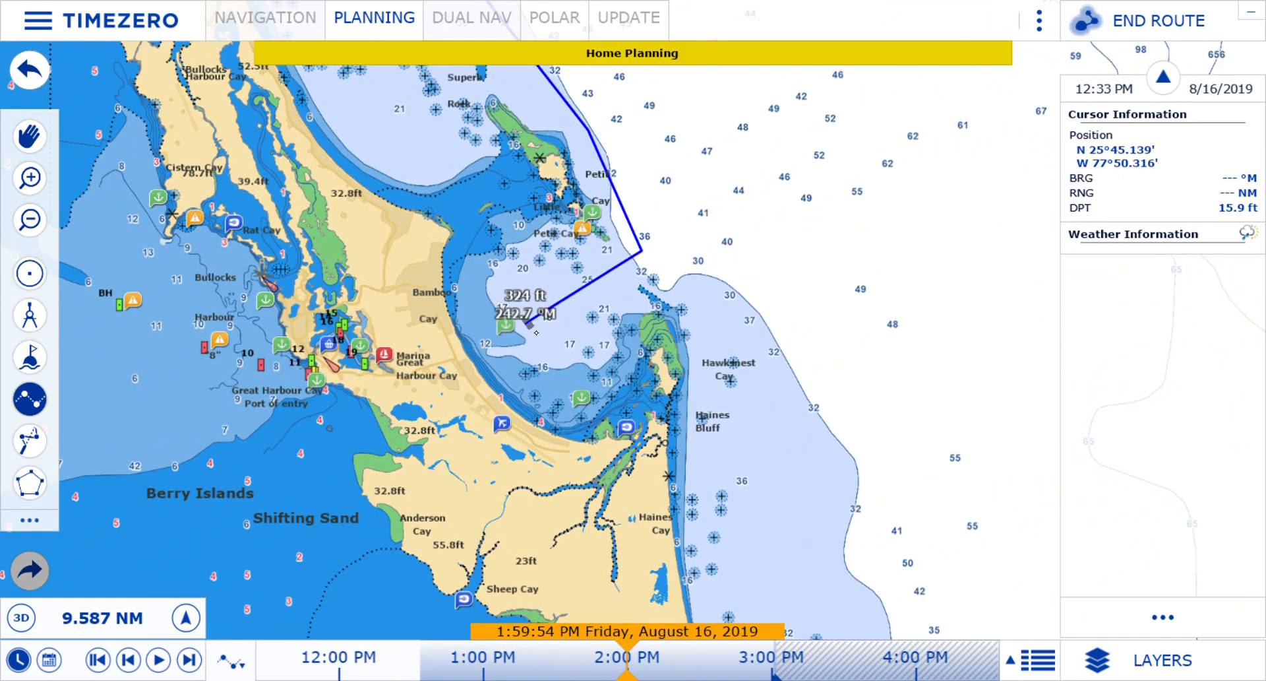
key("Escape")
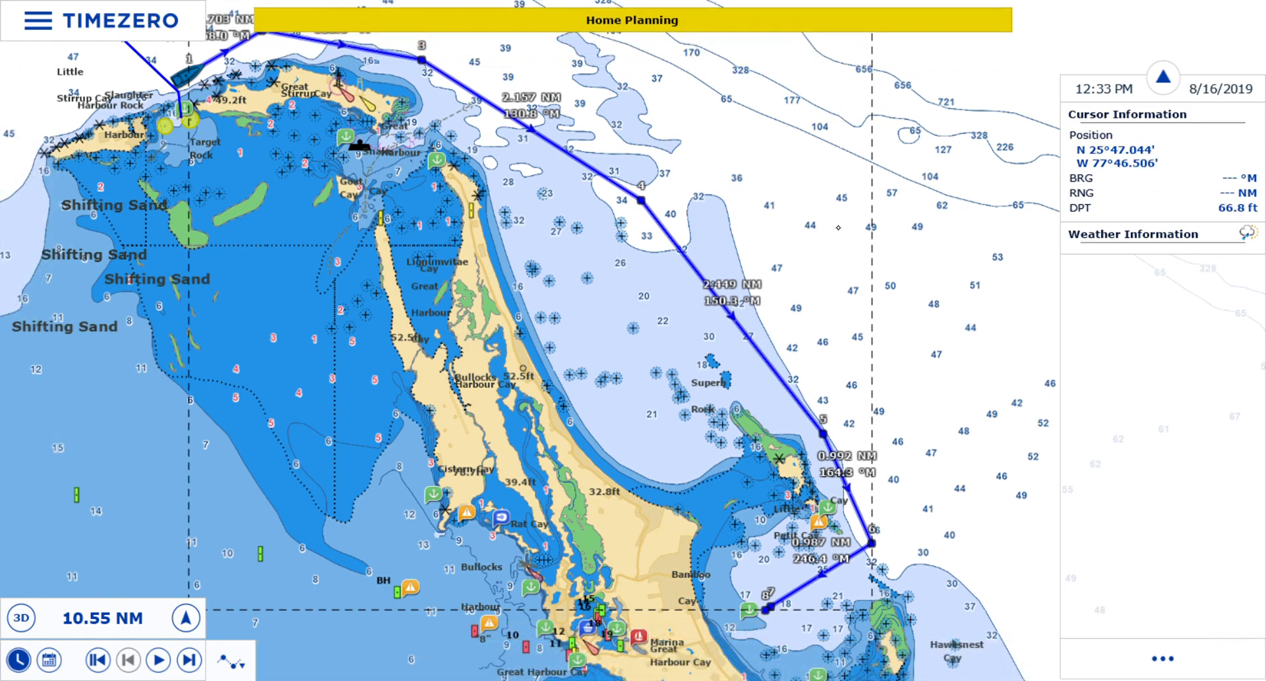
left_click(754, 498)
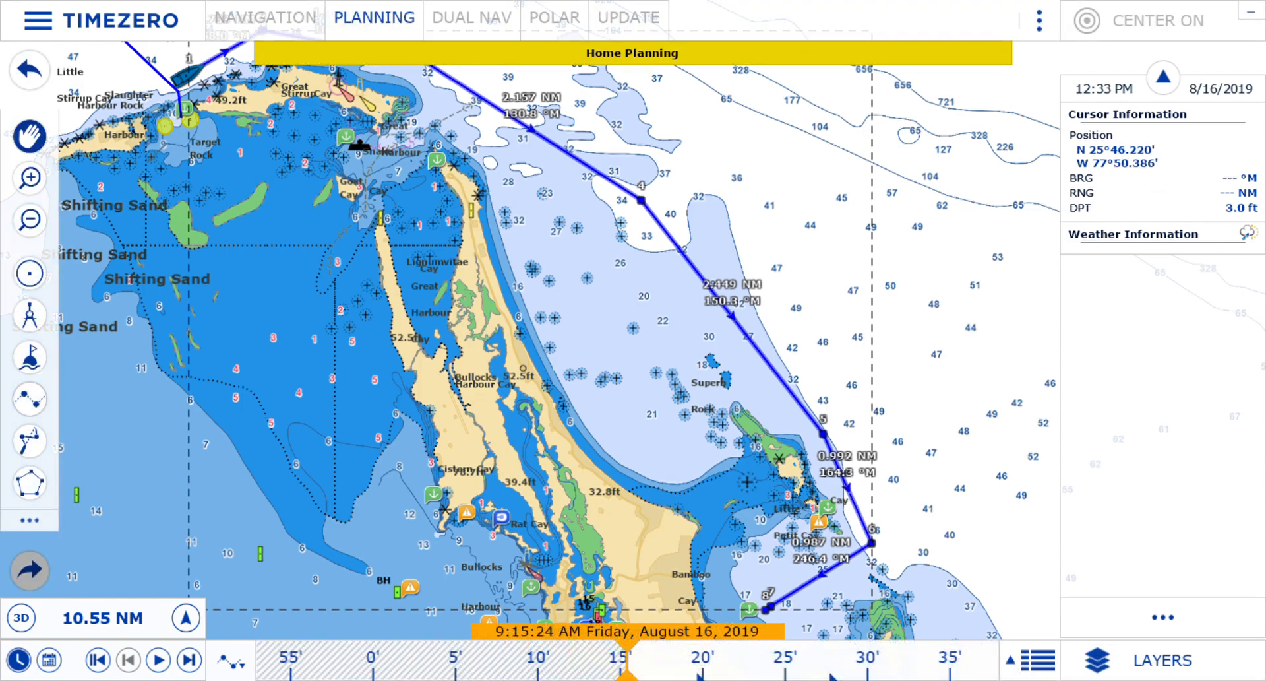
Step: Show the three-waypoint crossing route's details and set the speed of legs 2 and 3 to 6 kn
right_click(820, 430)
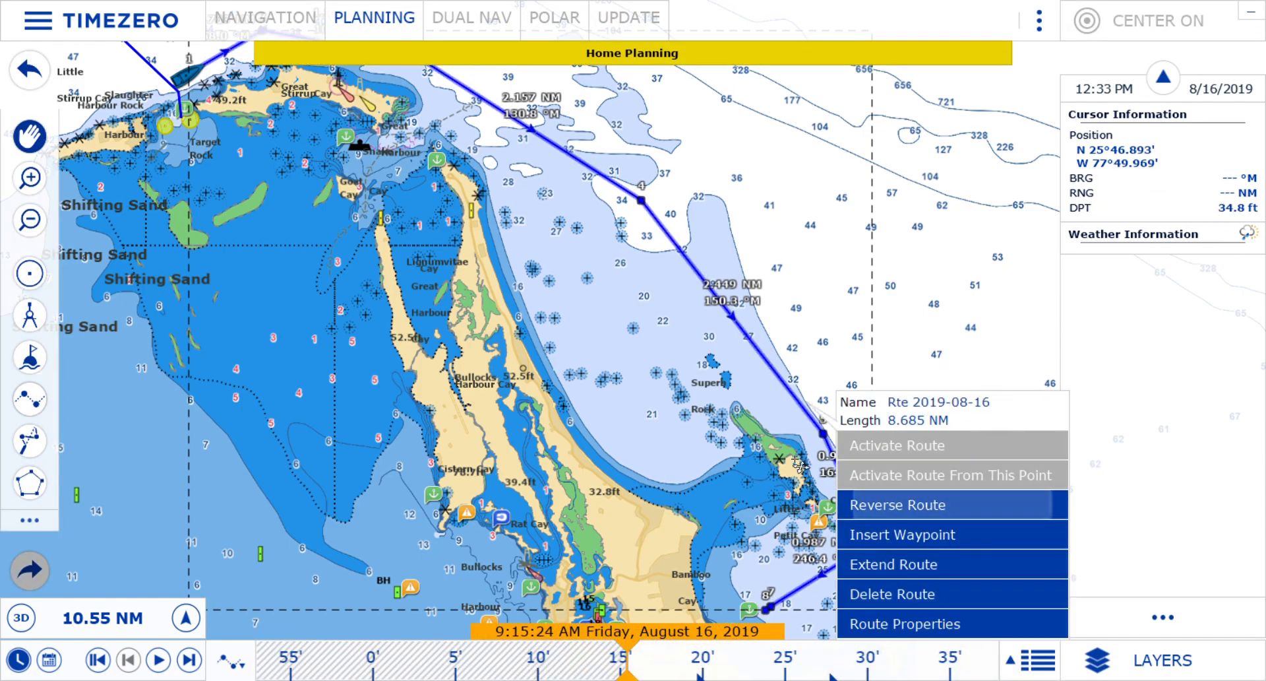
left_click(906, 352)
left_click(1040, 660)
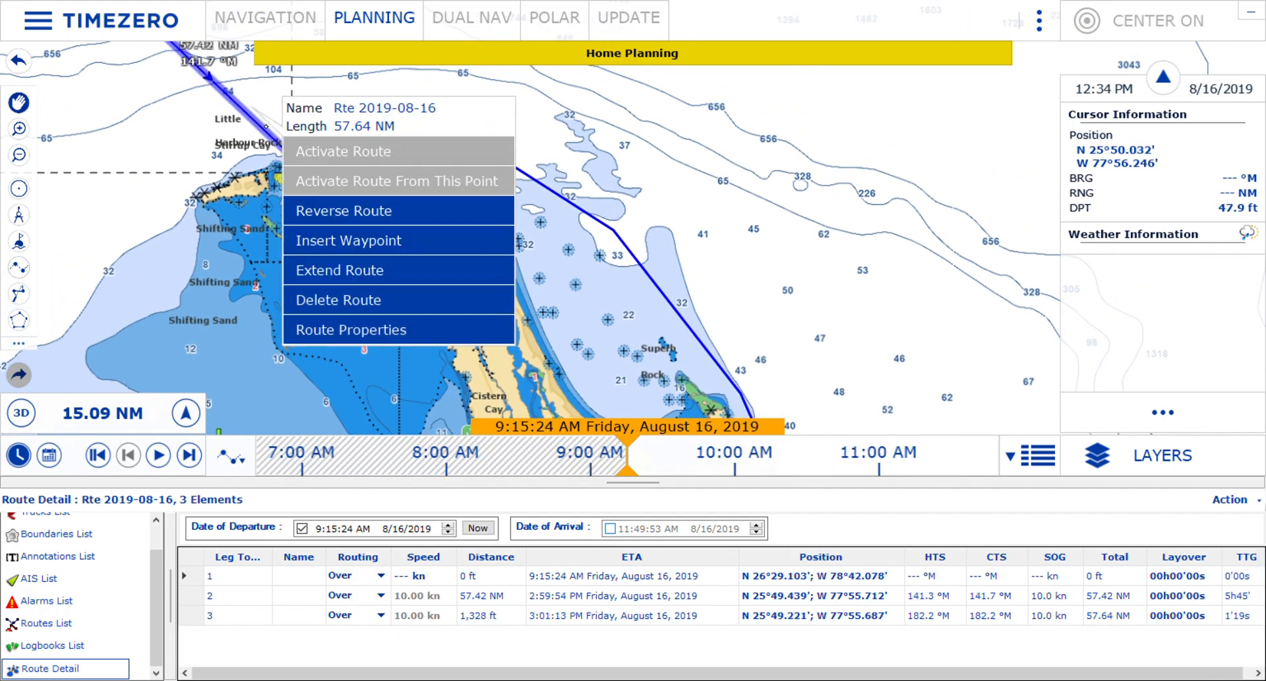
left_click(429, 596)
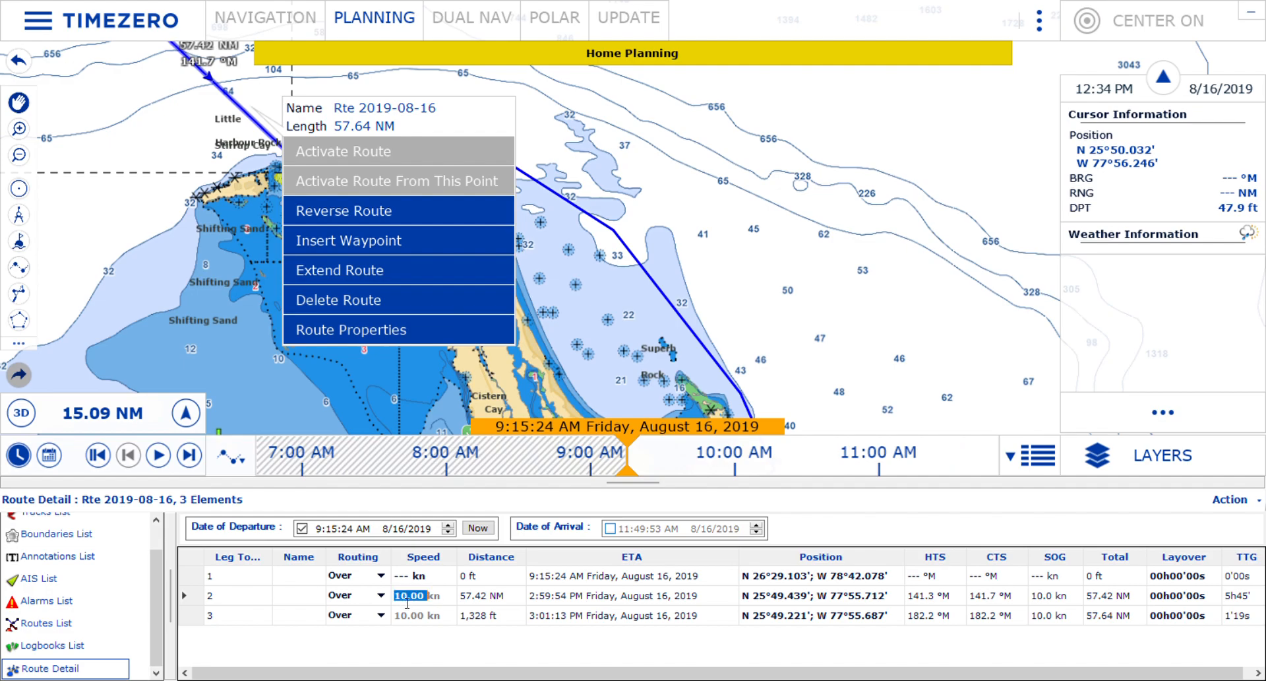
type("6")
left_click(443, 617)
type("6")
key("Return")
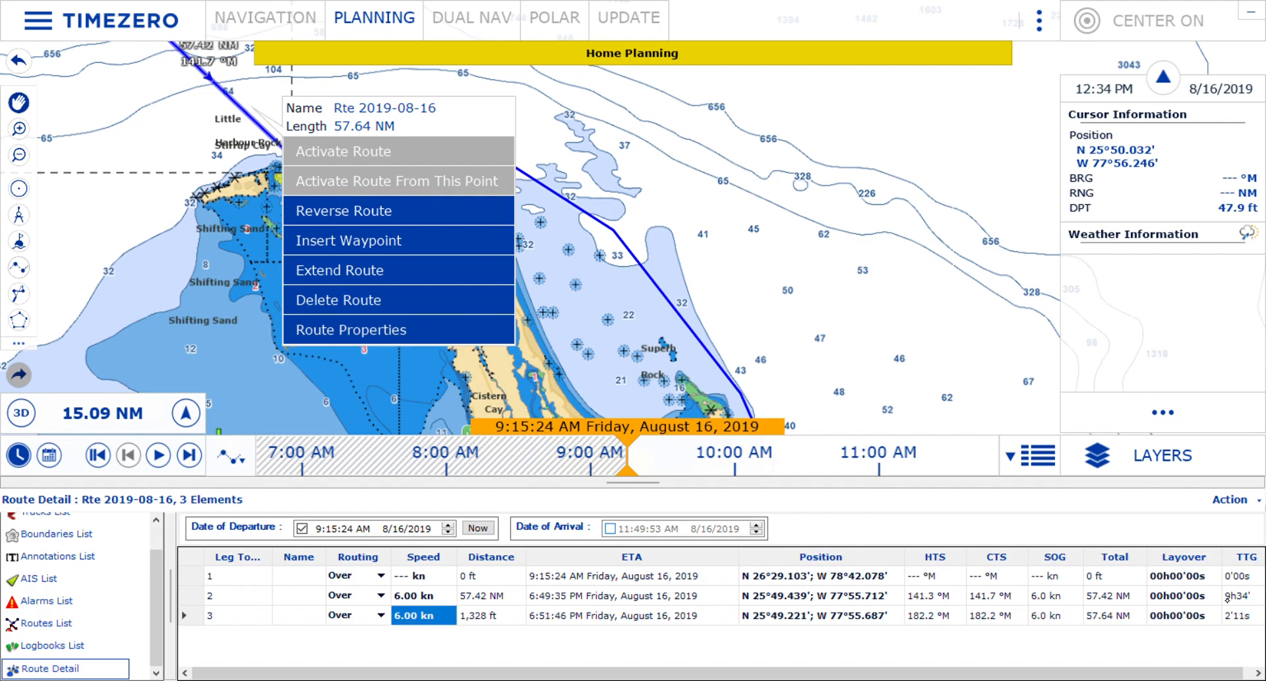
Step: Set the crossing route's departure time to 7:15:24 AM on 8/16/2019
left_click(580, 261)
left_click_drag(584, 264, 646, 366)
left_click_drag(657, 224, 777, 306)
left_click(323, 529)
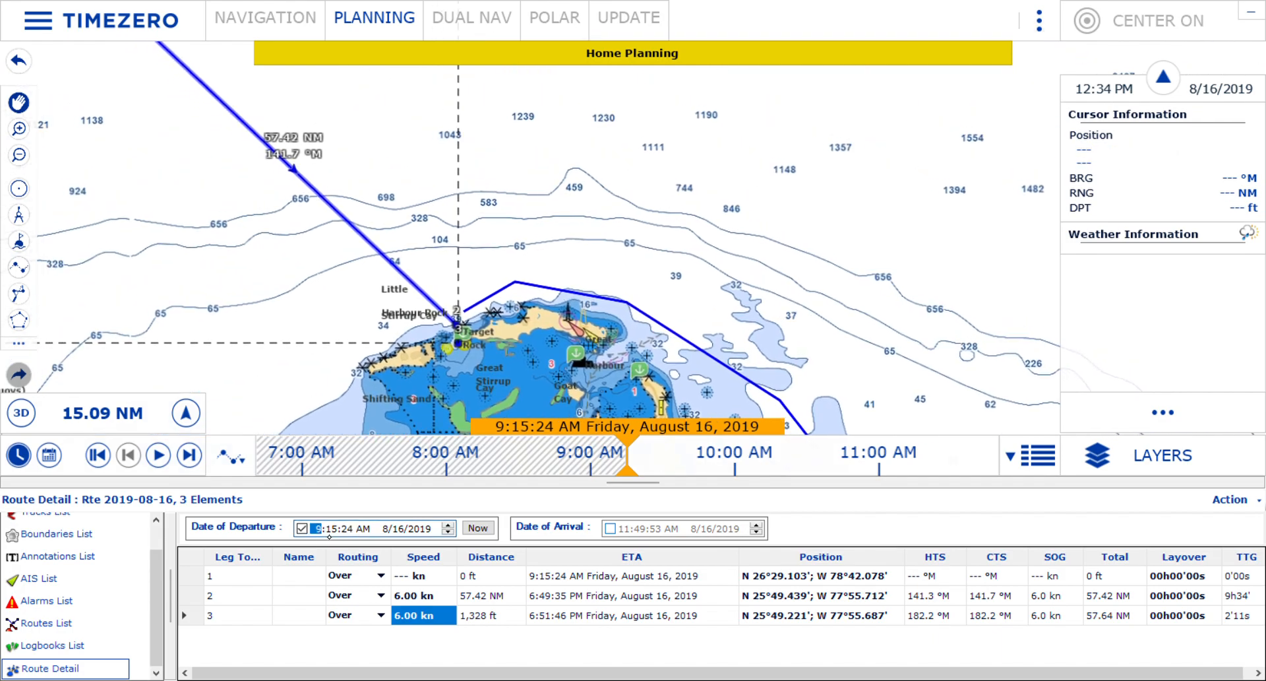
left_click(449, 525)
left_click(450, 532)
left_click(449, 532)
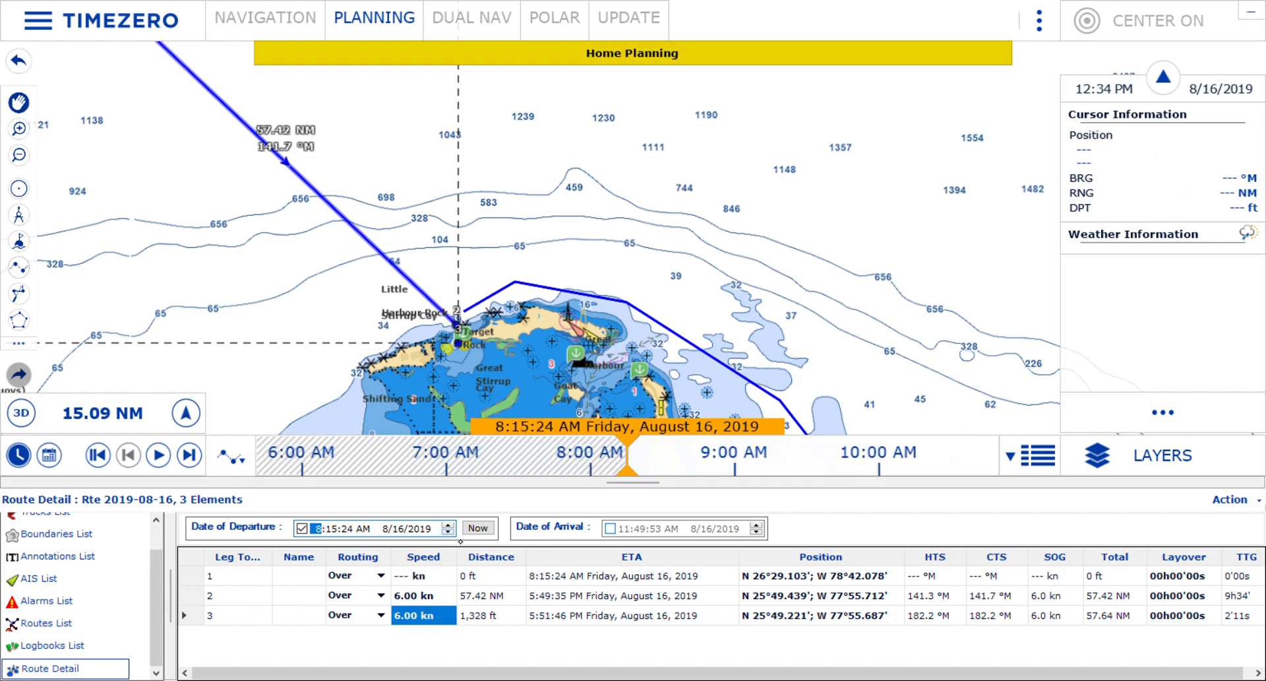
key("Down")
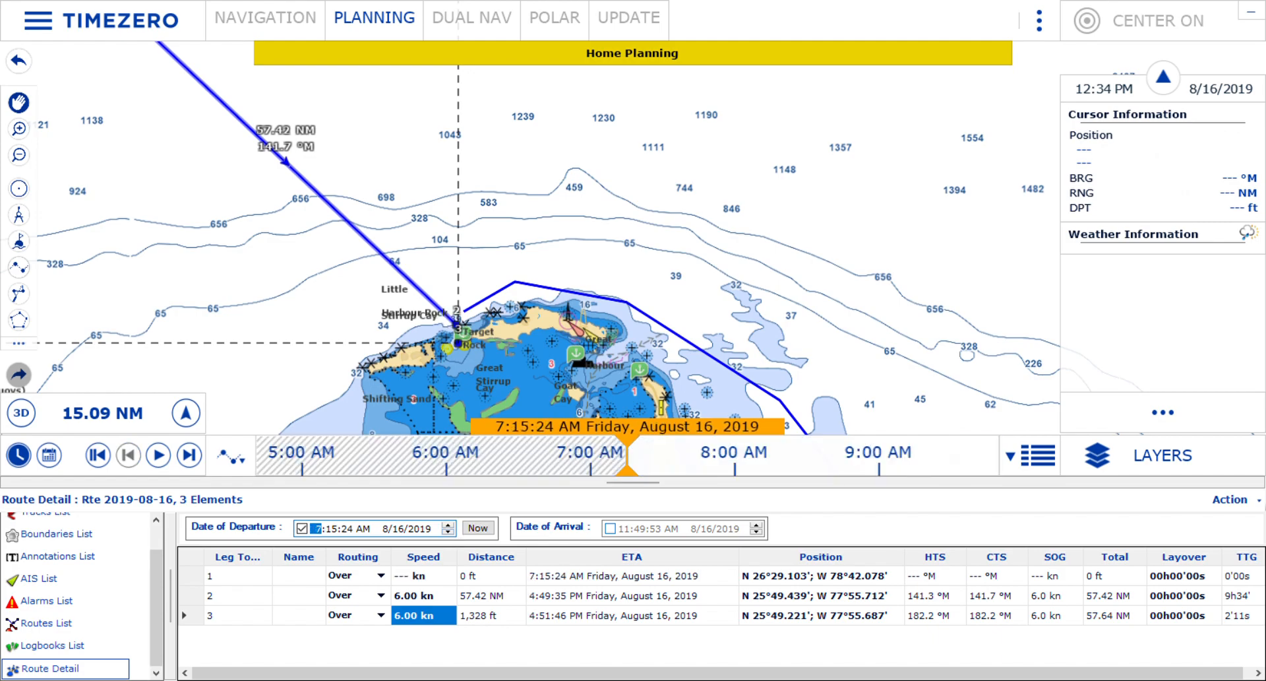
Step: Set the speed of the crossing route's legs 2 and 3 to 7 kn
left_click_drag(760, 410, 738, 366)
left_click_drag(704, 298, 735, 345)
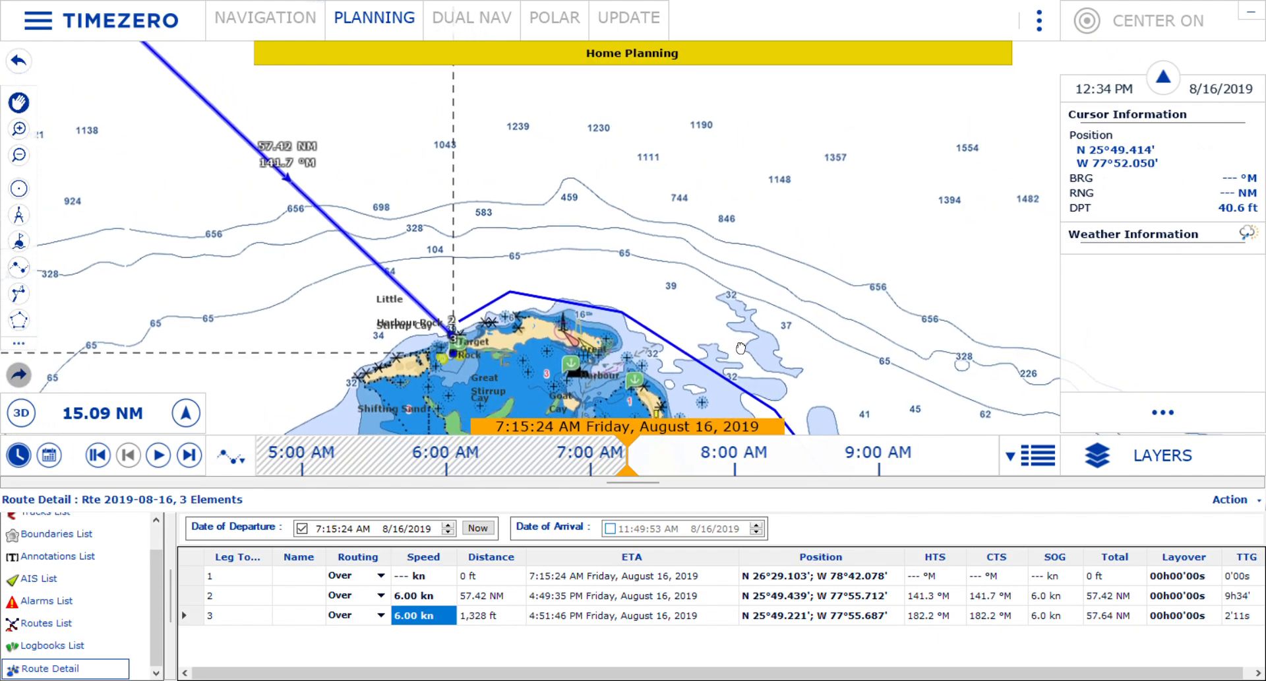
left_click_drag(650, 321, 760, 378)
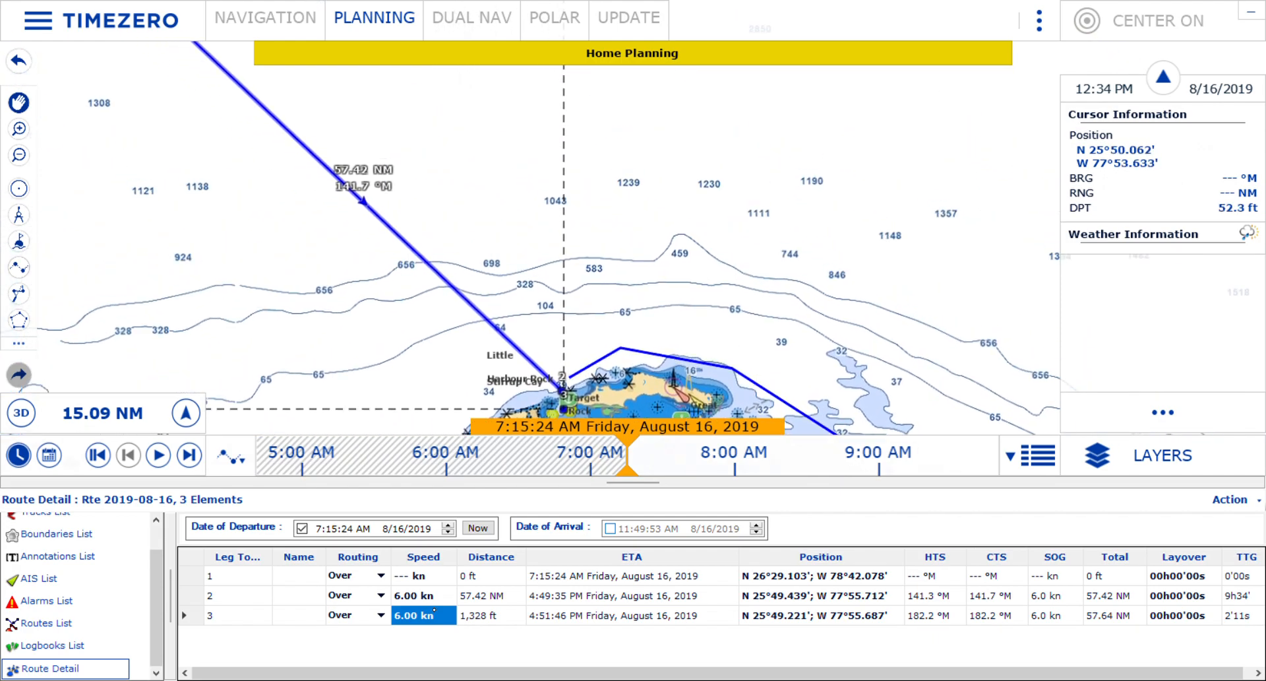
left_click(434, 610)
double_click(406, 620)
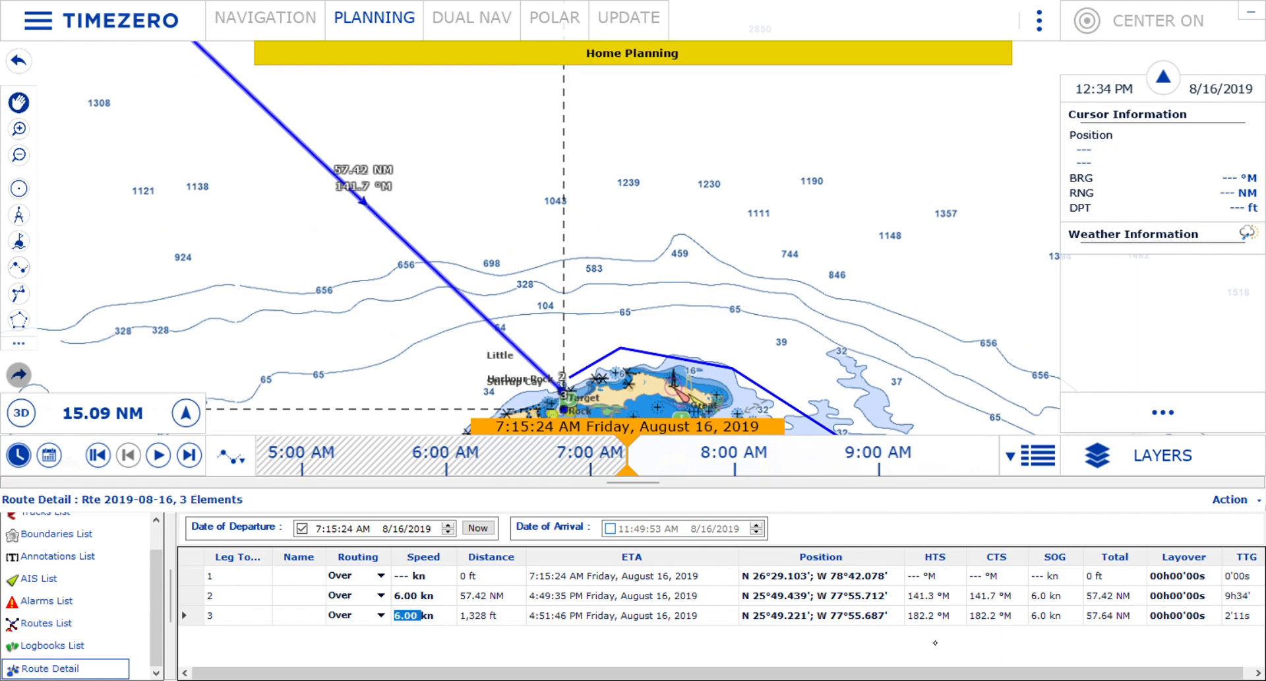
type("7")
left_click(419, 599)
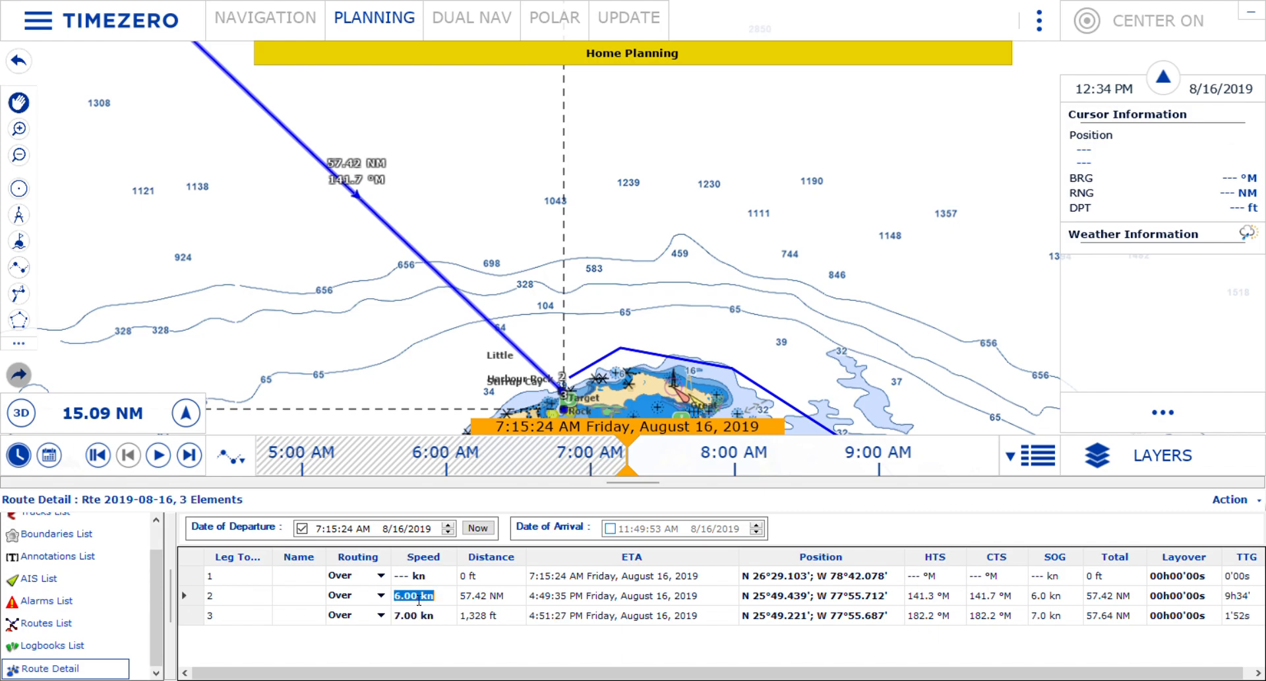
type("7")
left_click(421, 616)
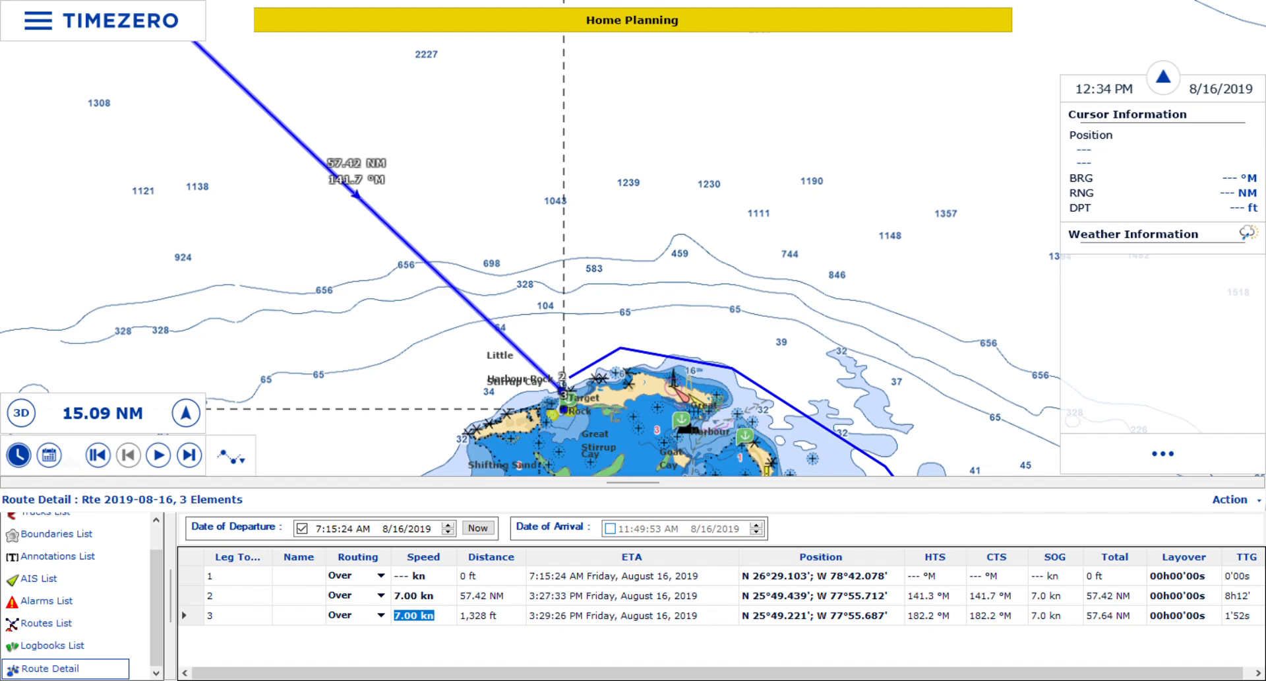
Step: Show the details of the new route around Great Harbour Cay and set the speed of legs 2, 3 and 4 to 6 kn
left_click_drag(933, 428, 747, 250)
right_click(686, 287)
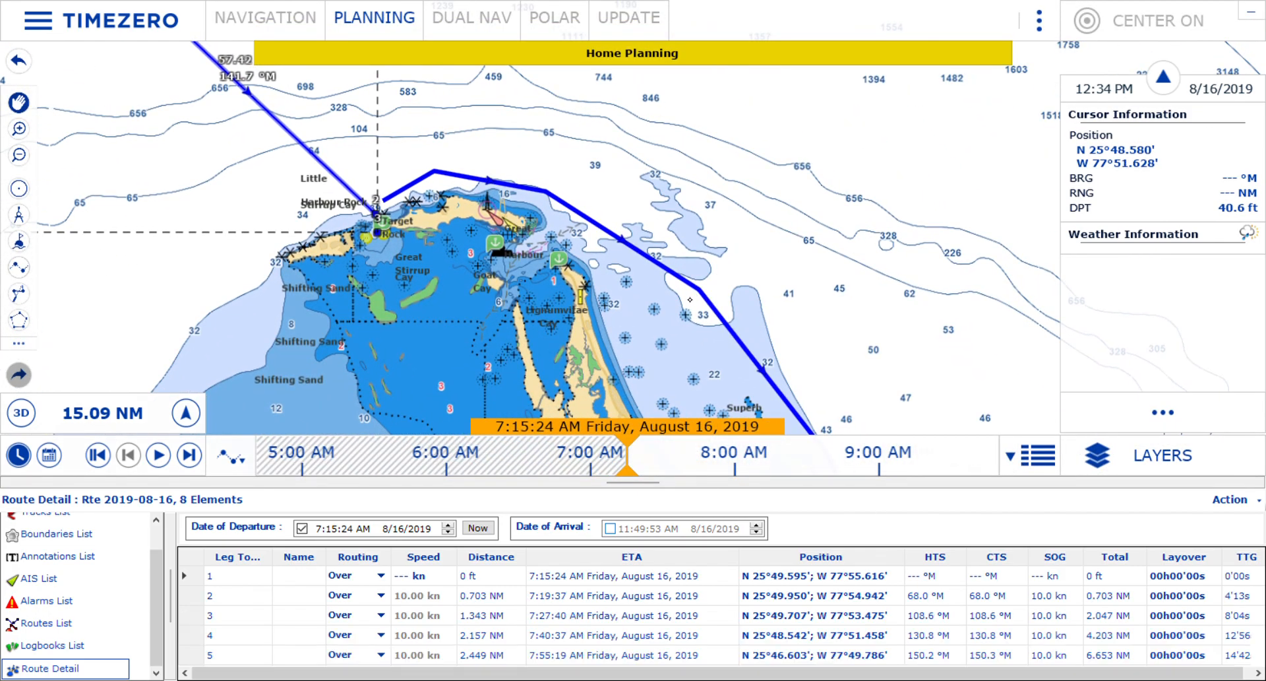
left_click_drag(926, 392, 837, 301)
left_click(417, 596)
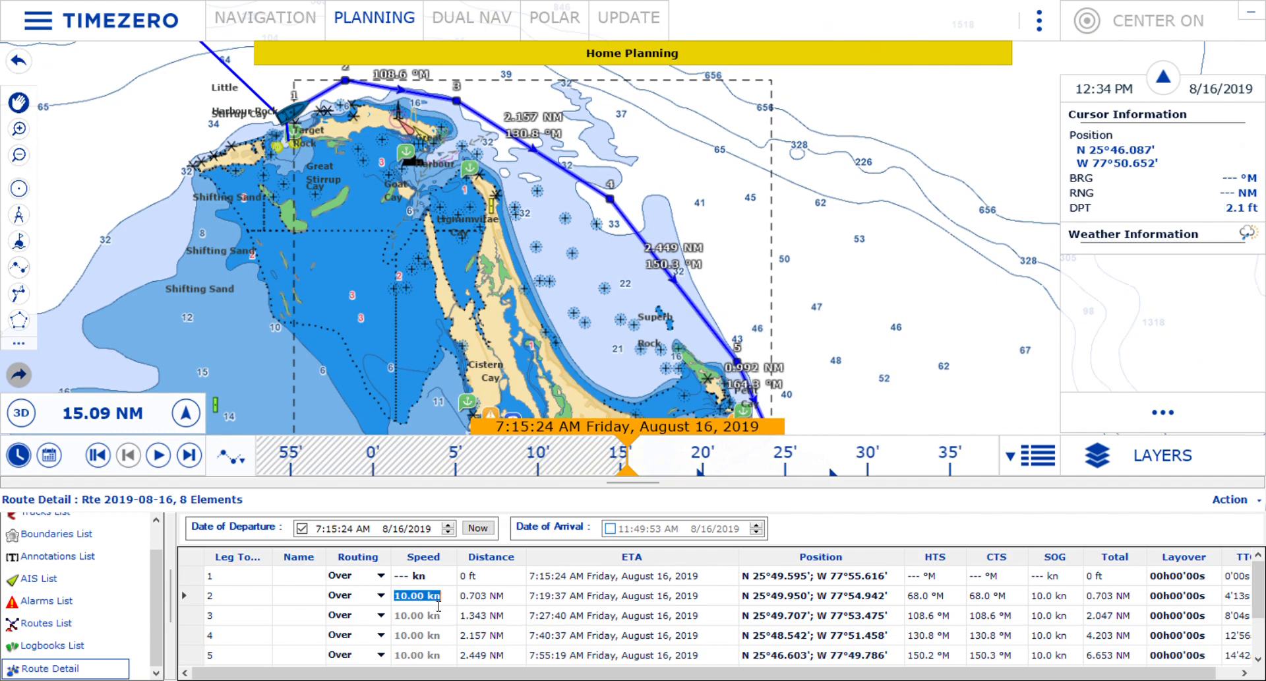
double_click(409, 596)
type("6")
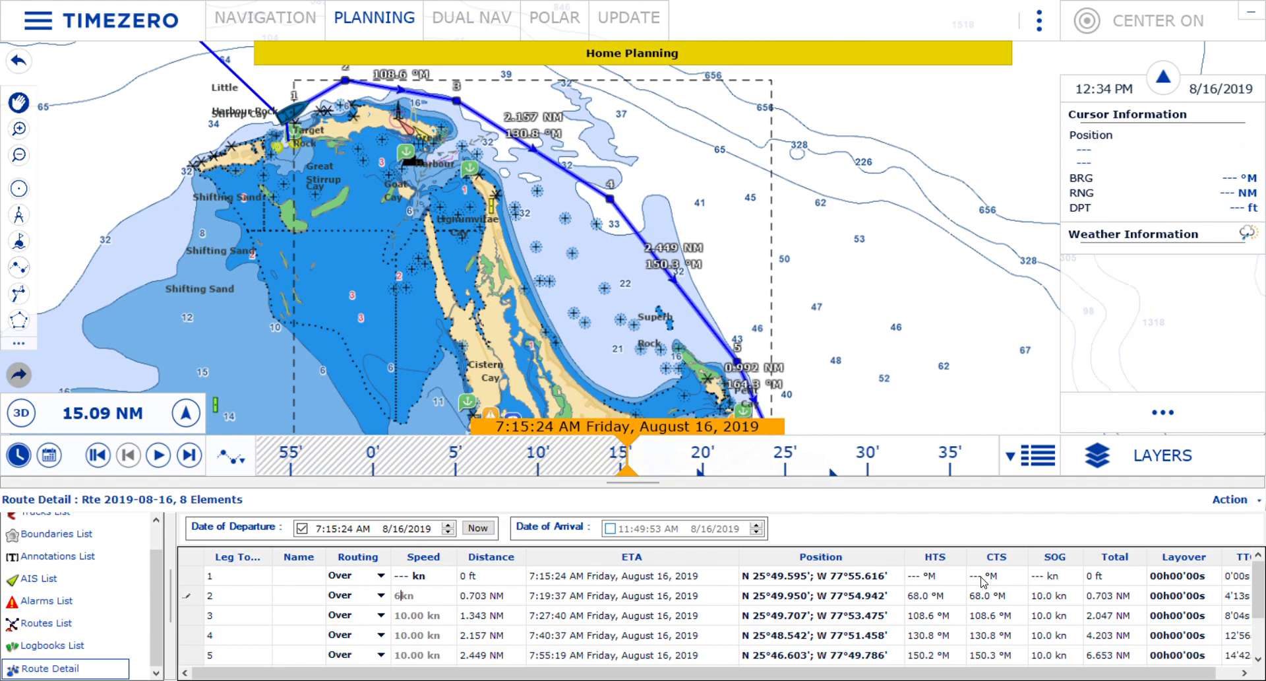
key("Return")
type("6")
key("Return")
type("6")
key("Return")
Step: Set the speed of legs 5 and 6 of the Great Harbour Cay route to 6 kn
left_click(424, 655)
left_click_drag(424, 654, 418, 655)
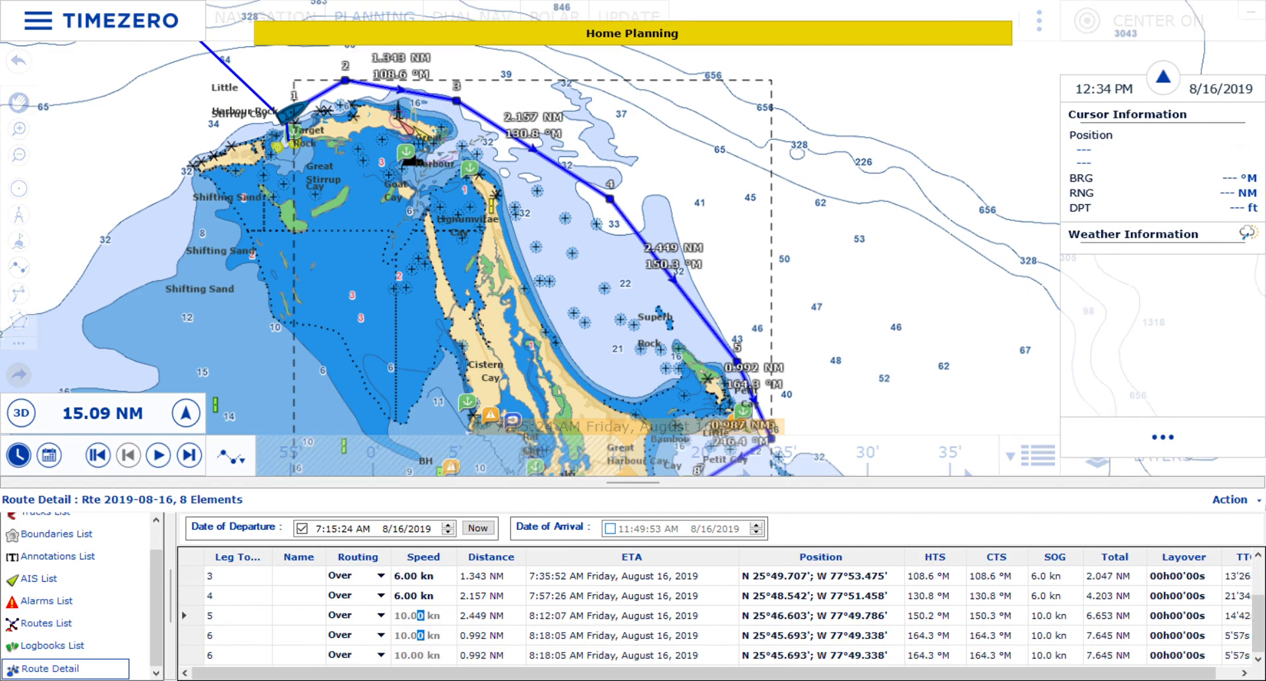
scroll(461, 613, "down", 1)
left_click(413, 616)
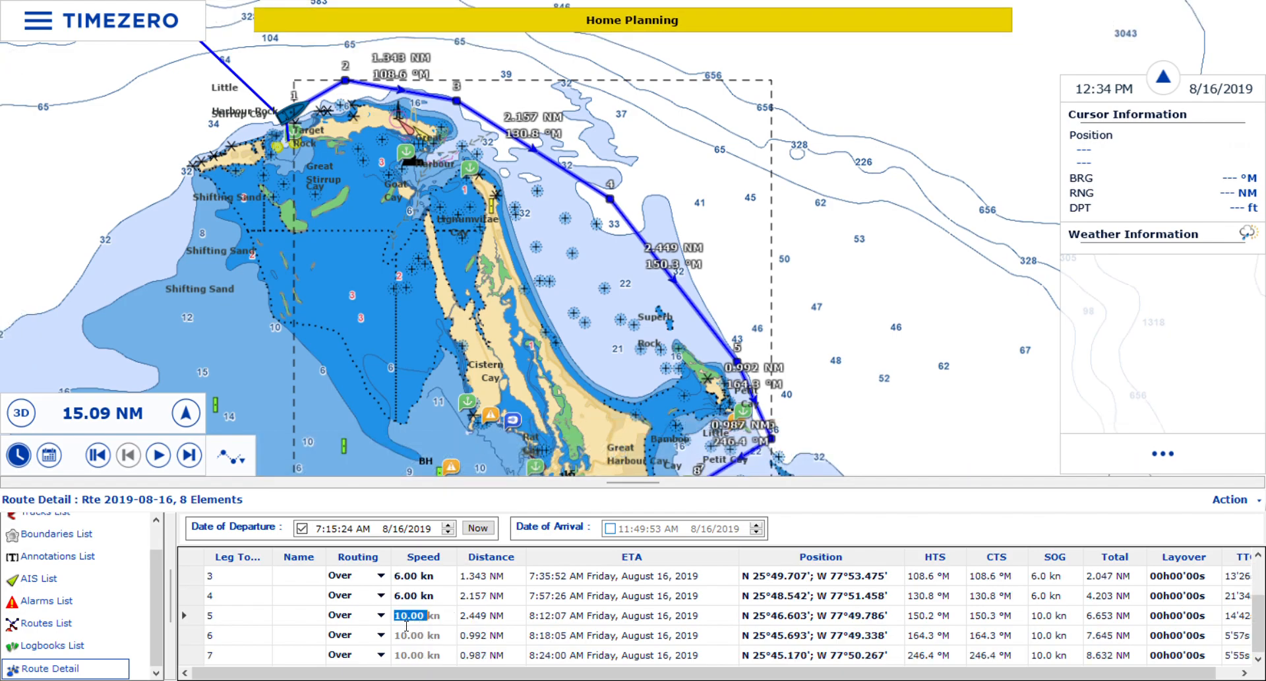
left_click(407, 617)
double_click(418, 615)
type("6")
key("Return")
type("6")
key("Return")
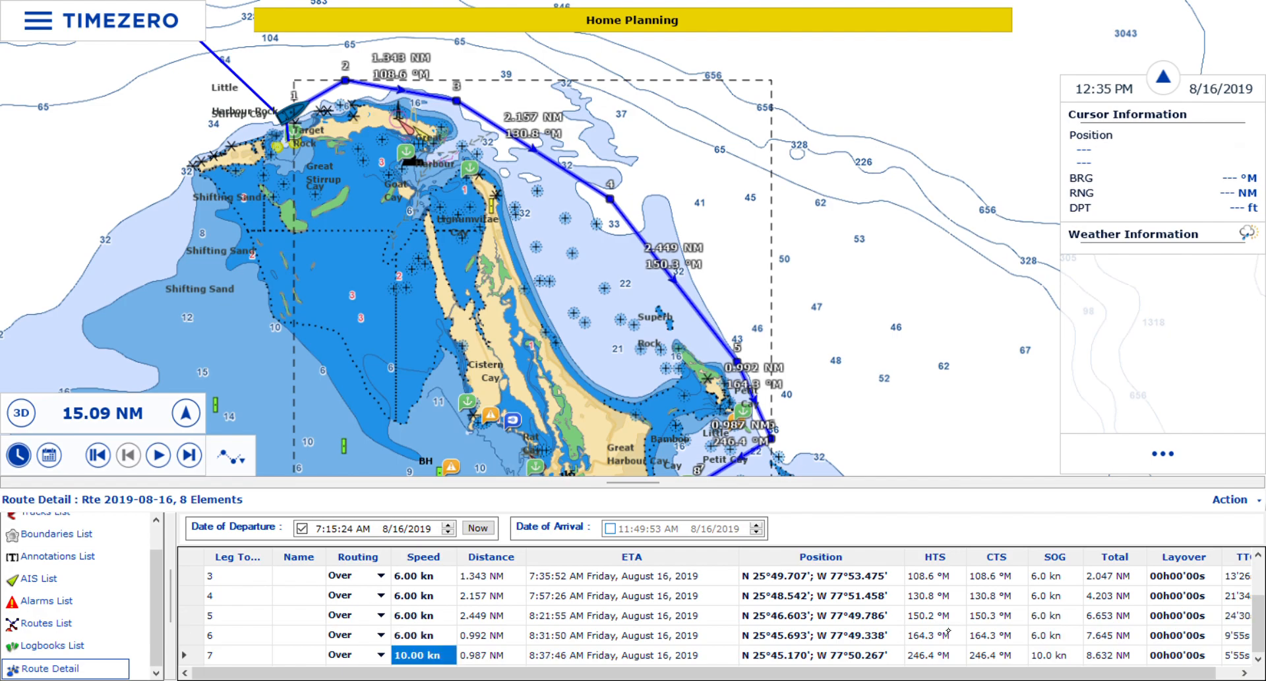
Step: Set the speed of the route's leg 7 to 6 kn
left_click(416, 663)
double_click(415, 655)
type("6")
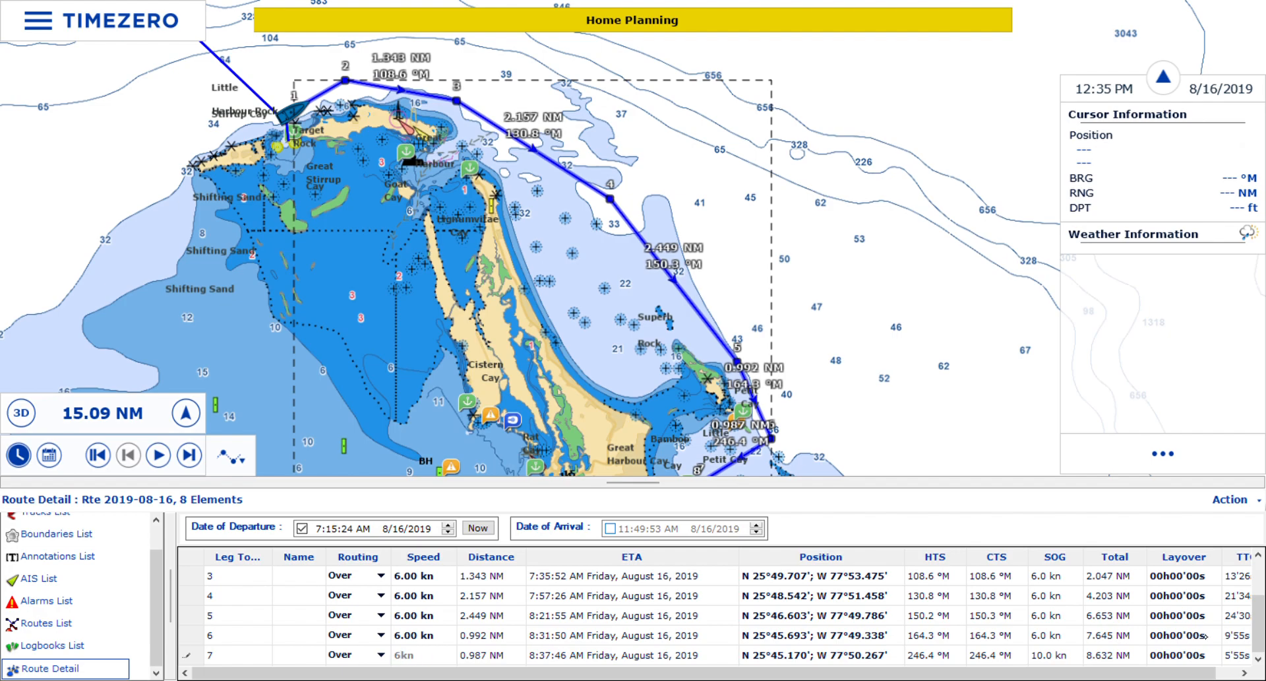
key("Return")
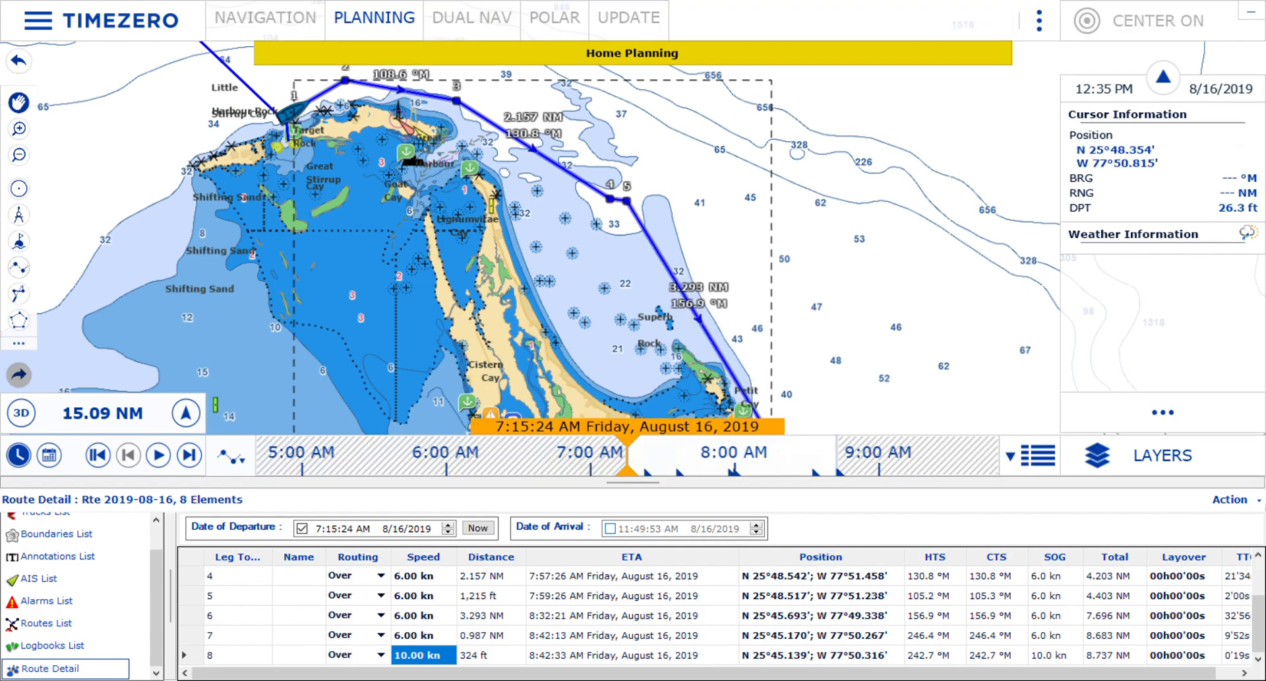
Step: Undo the accidental move of waypoint 5 and hide the route's detail list
left_click(19, 61)
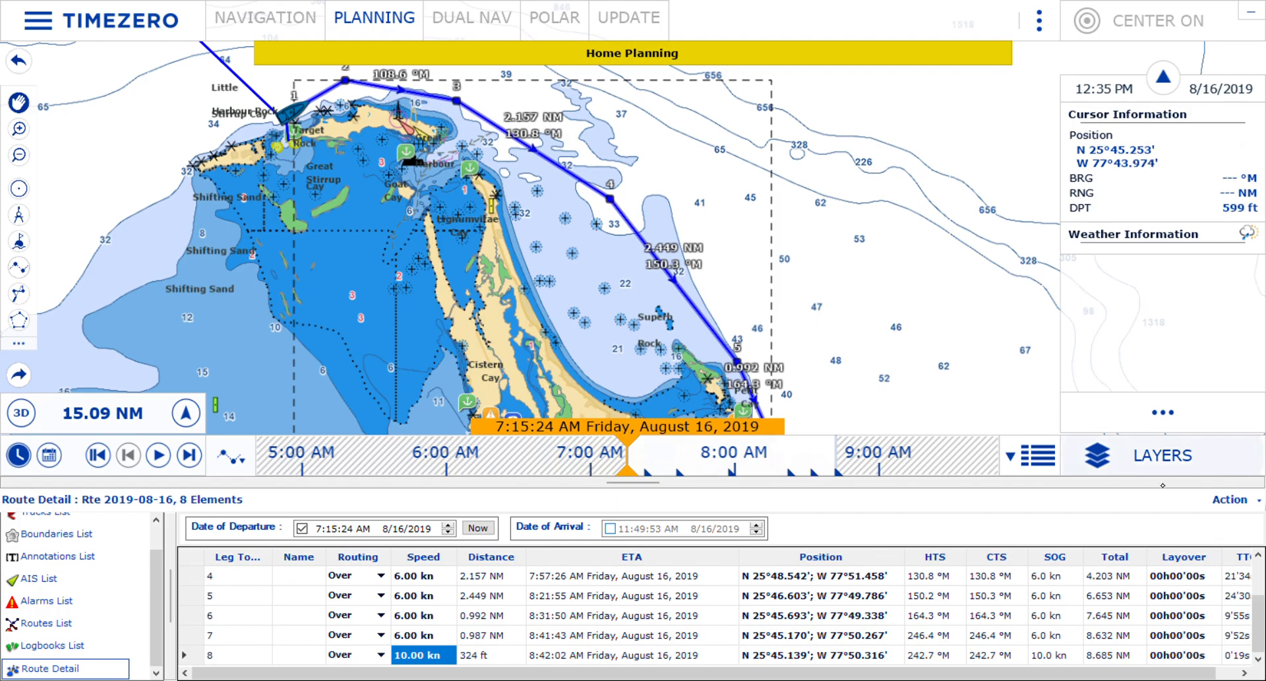
left_click(1037, 457)
Step: Delete waypoint 7, the second-to-last point of the route in the bay below Petit Cay
left_click_drag(933, 513, 803, 198)
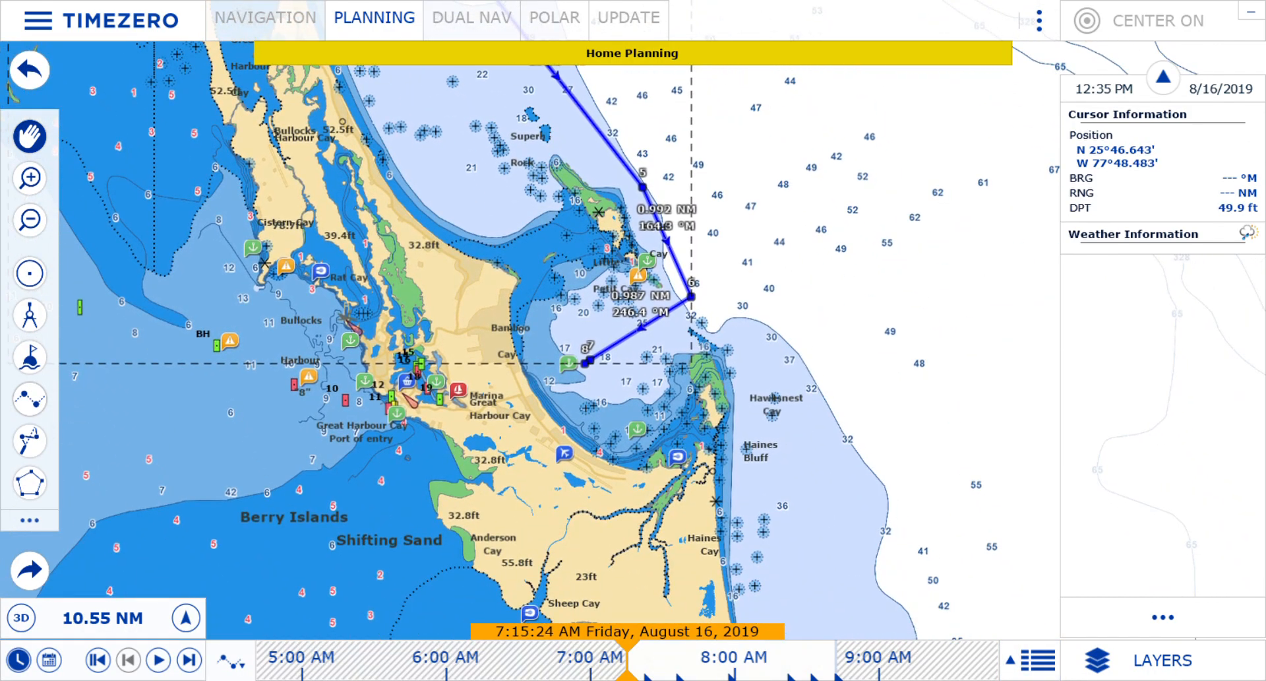
scroll(677, 381, "up", 4)
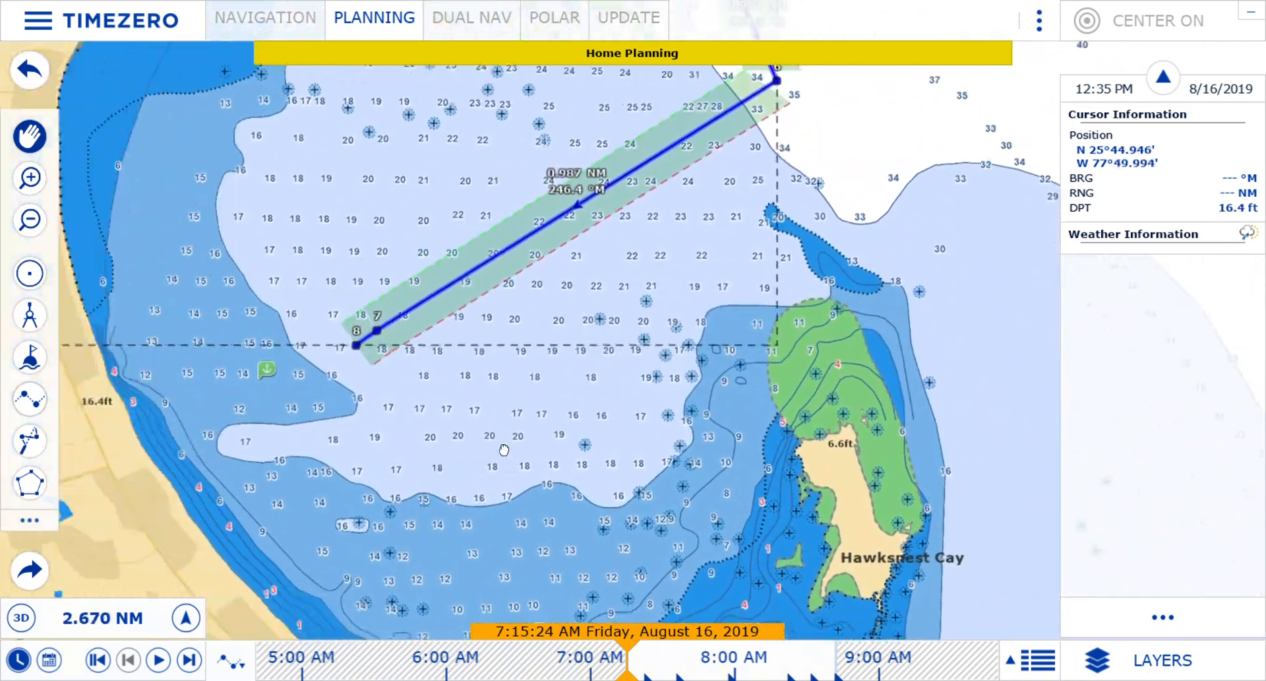
left_click_drag(504, 450, 635, 443)
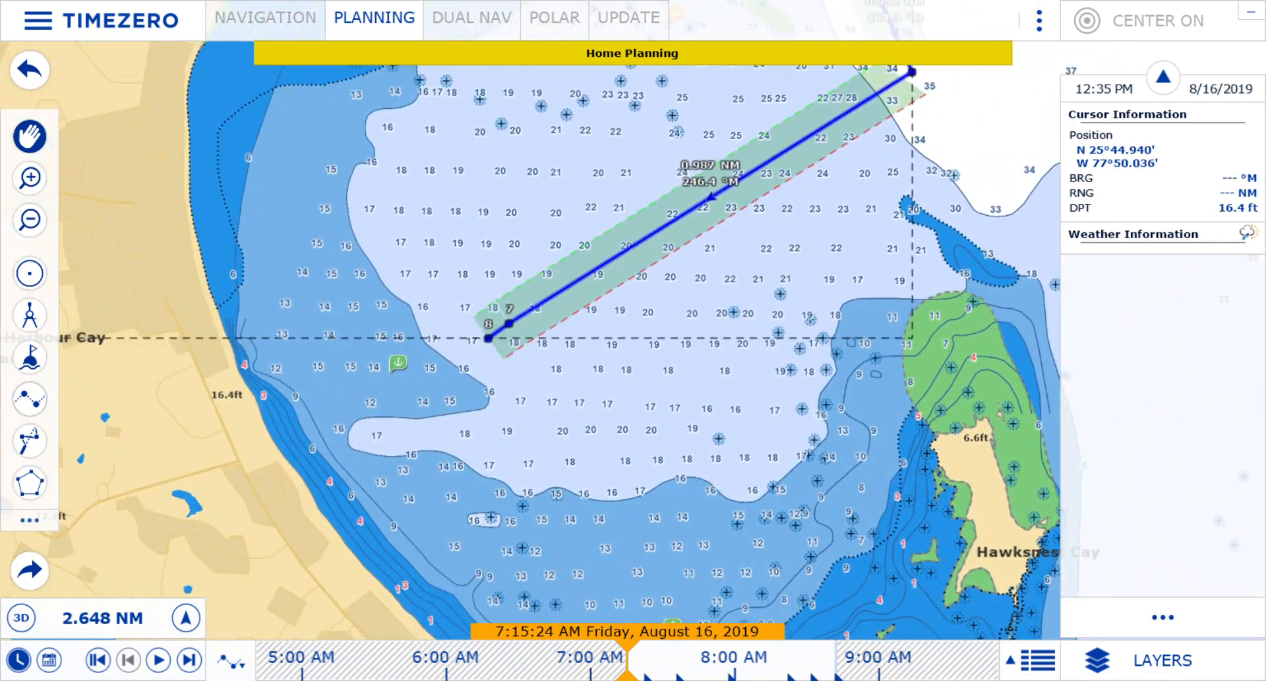
right_click(525, 332)
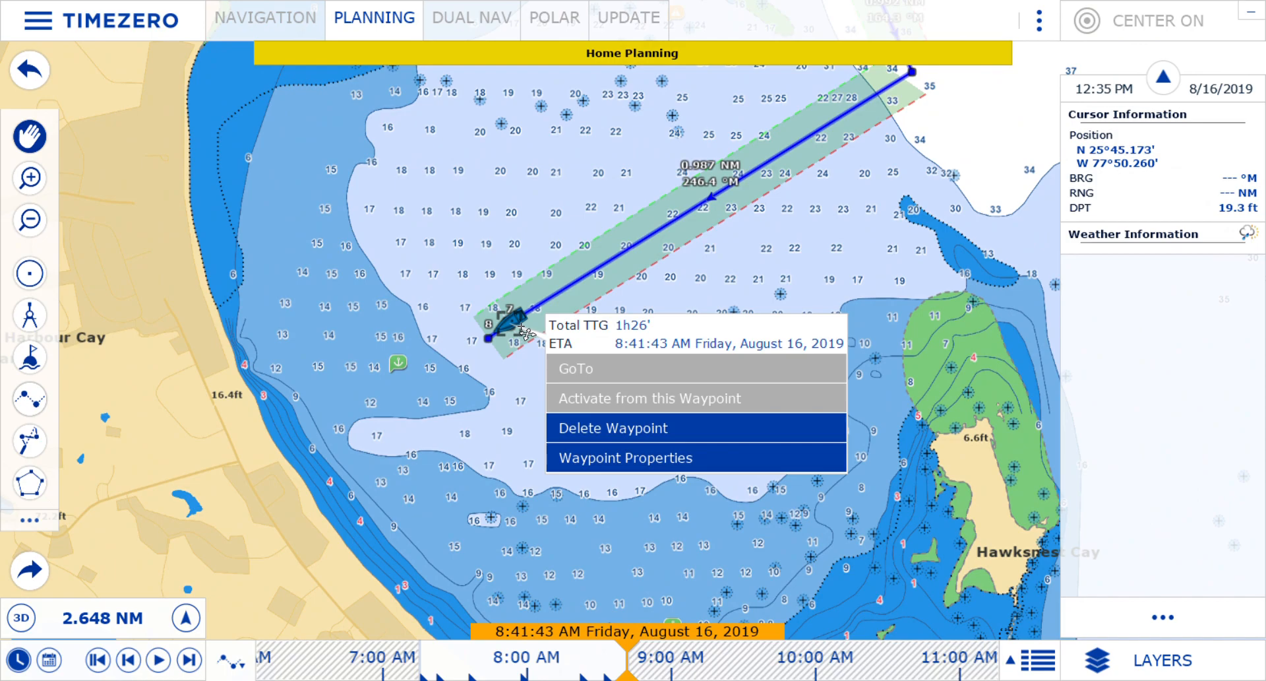
left_click(692, 428)
Step: Examine the charted depths and obstructions in the bay from Petit Cay down to the shallows west of Hawksnest Cay
left_click_drag(883, 137, 826, 356)
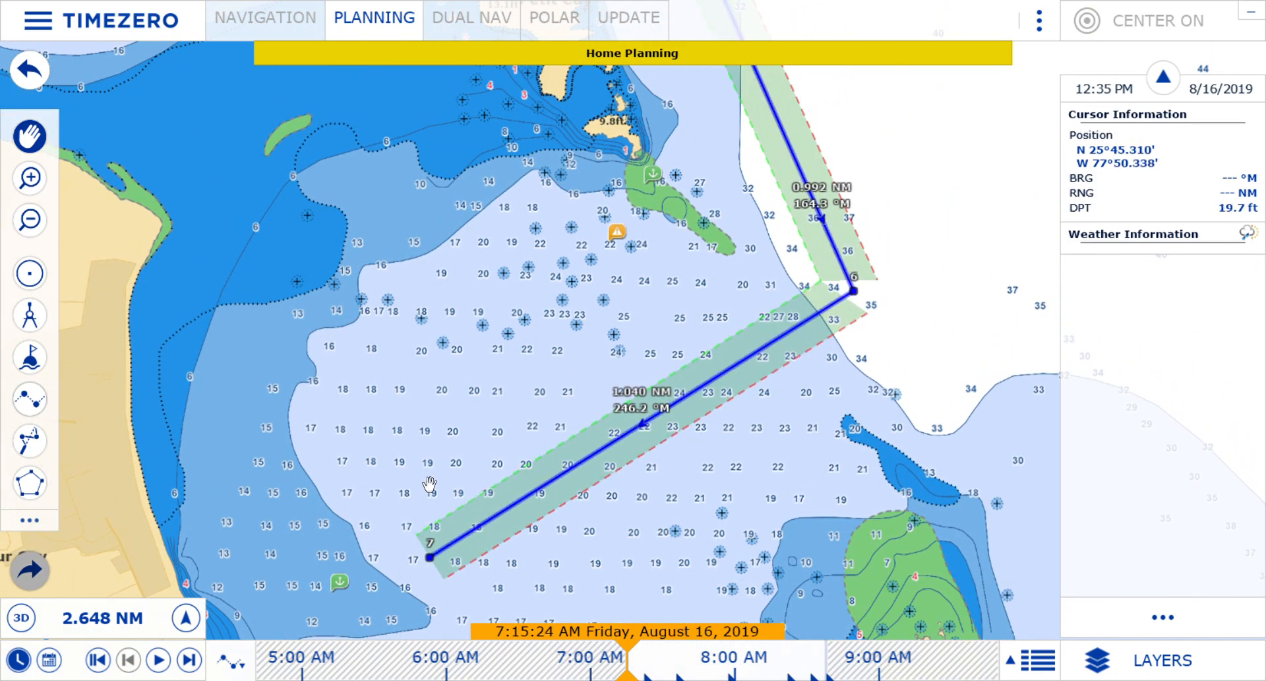
left_click_drag(935, 242, 956, 205)
left_click_drag(551, 548, 664, 455)
mouse_move(500, 354)
left_mouse_down()
mouse_move(519, 458)
mouse_move(499, 333)
left_mouse_up()
left_click_drag(716, 587, 544, 318)
left_click_drag(646, 379, 660, 416)
left_click_drag(599, 331, 670, 480)
right_click(289, 327)
left_click(628, 363)
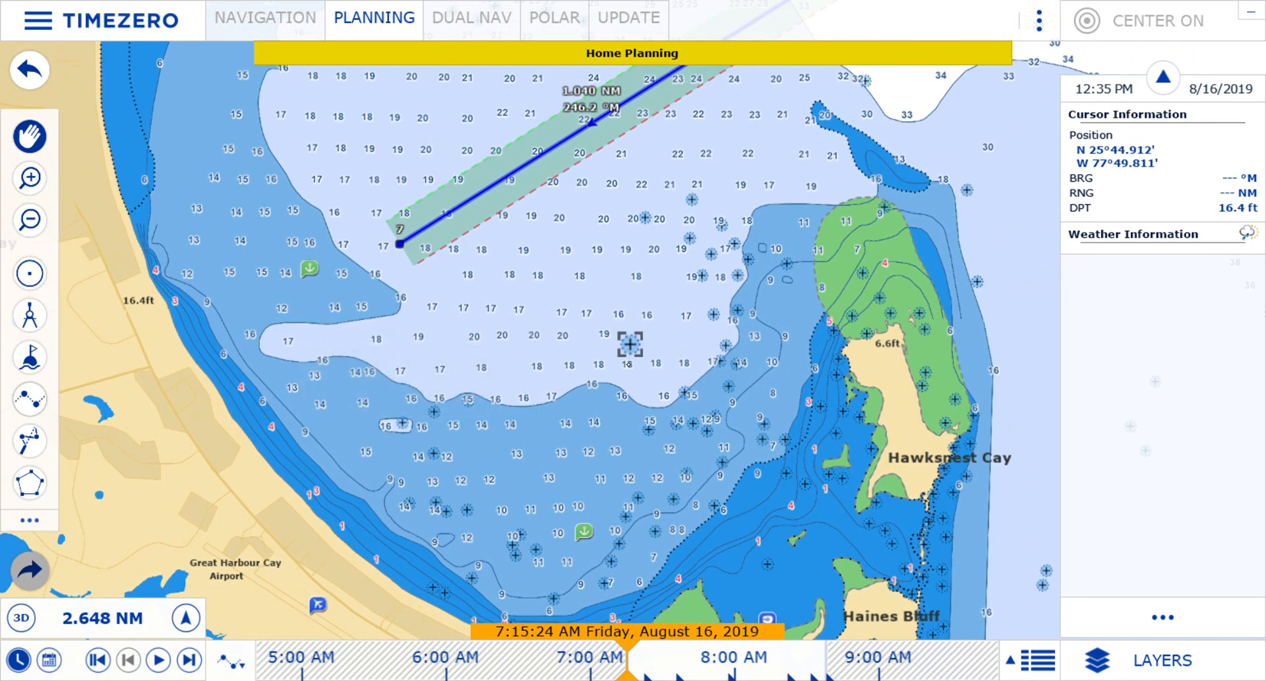
left_click_drag(750, 508, 698, 422)
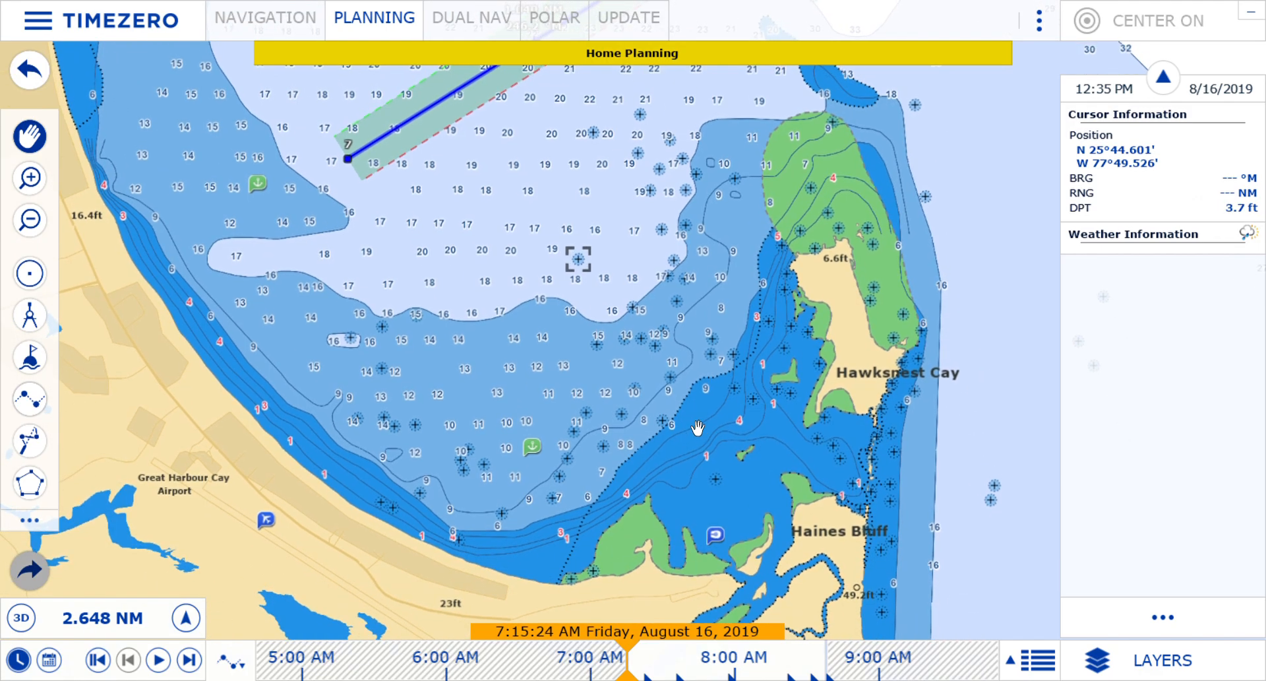
Step: Draw a small circular boundary in the bay west of Hawksnest Cay and shift it slightly to overlap the southern anchorage symbol
left_click(44, 276)
left_click(511, 391)
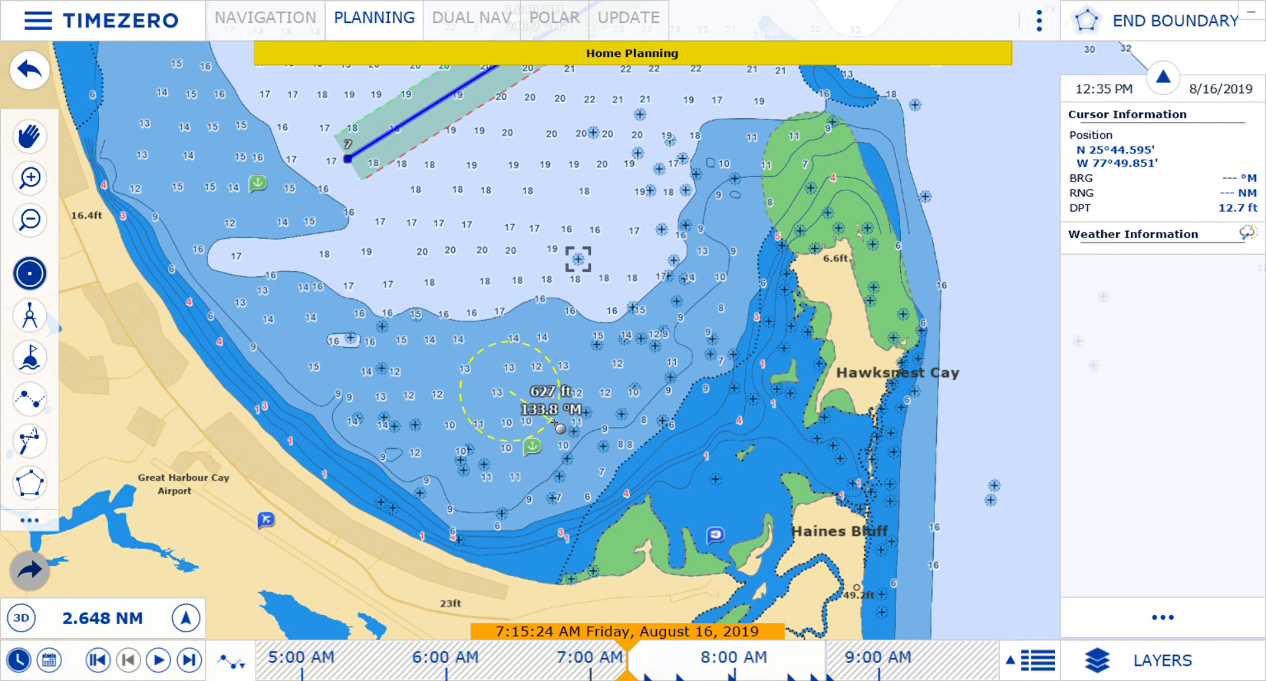
left_click(548, 416)
left_click_drag(510, 393, 518, 412)
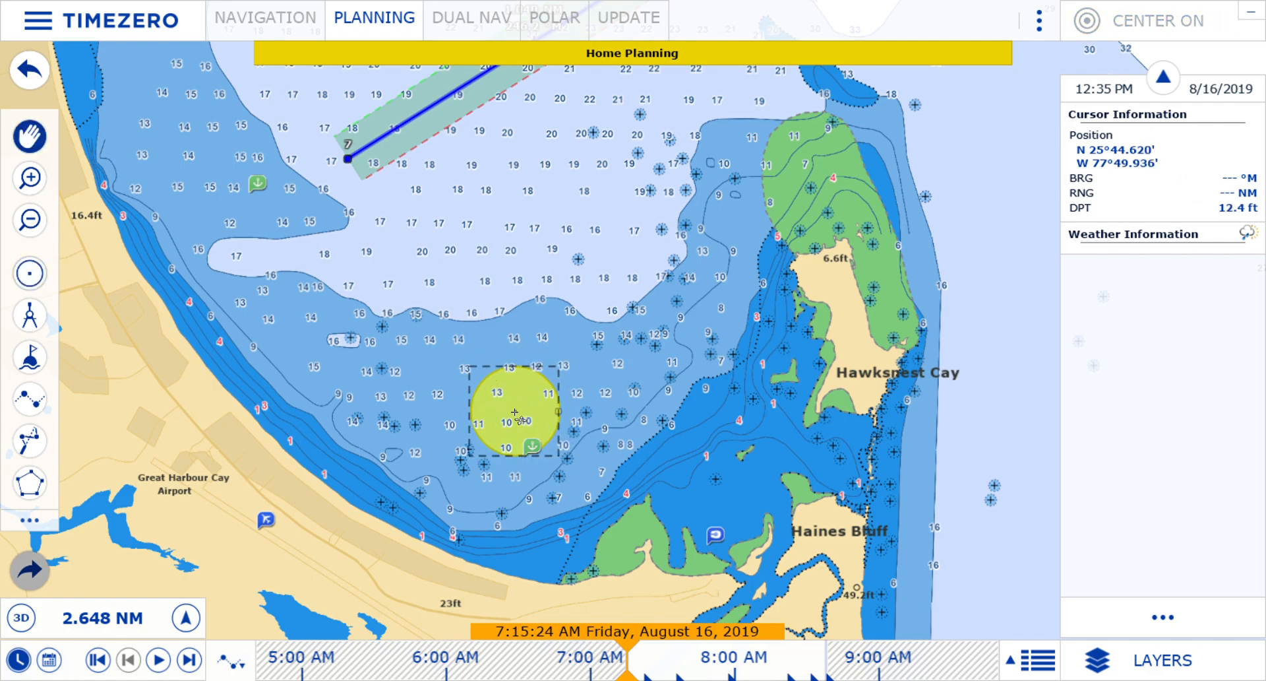
Step: Move the route's last waypoint east so that it lies in deeper water directly north of the circular boundary
left_click_drag(585, 248, 604, 406)
left_click_drag(364, 316, 529, 294)
right_click(560, 302)
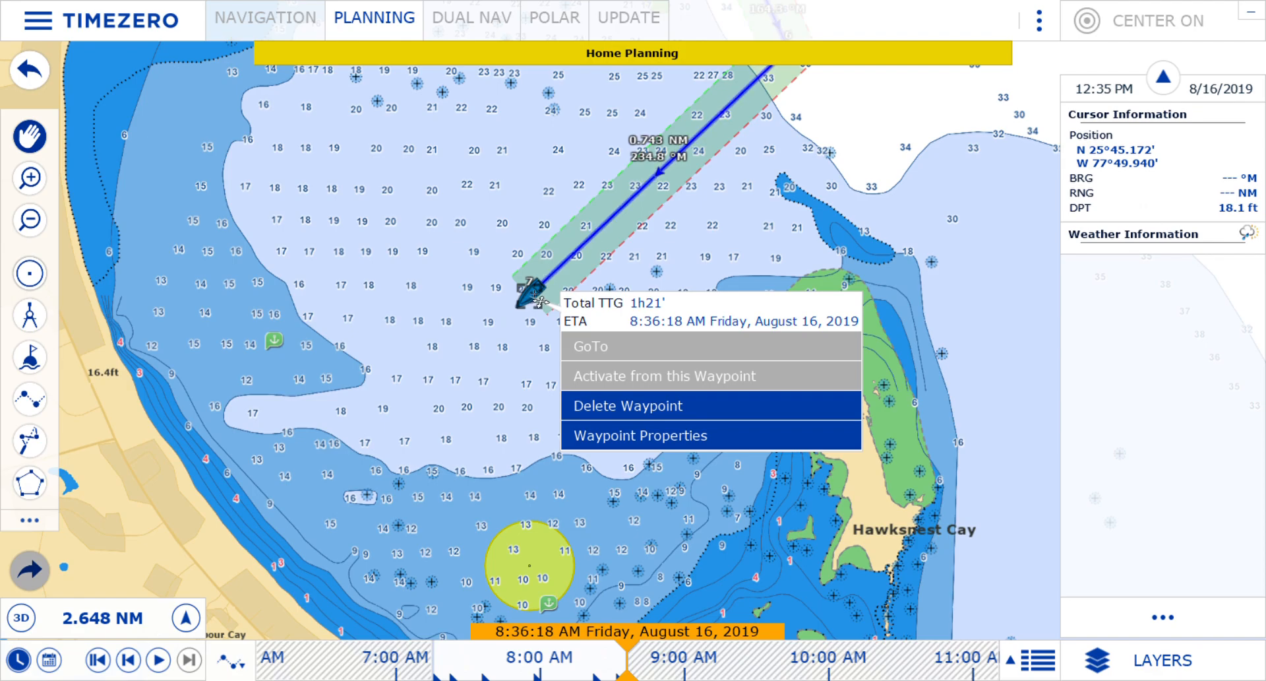
left_click(575, 269)
Step: Extend the route south from waypoint 7 with two waypoints inside the circular boundary and end it there
right_click(576, 268)
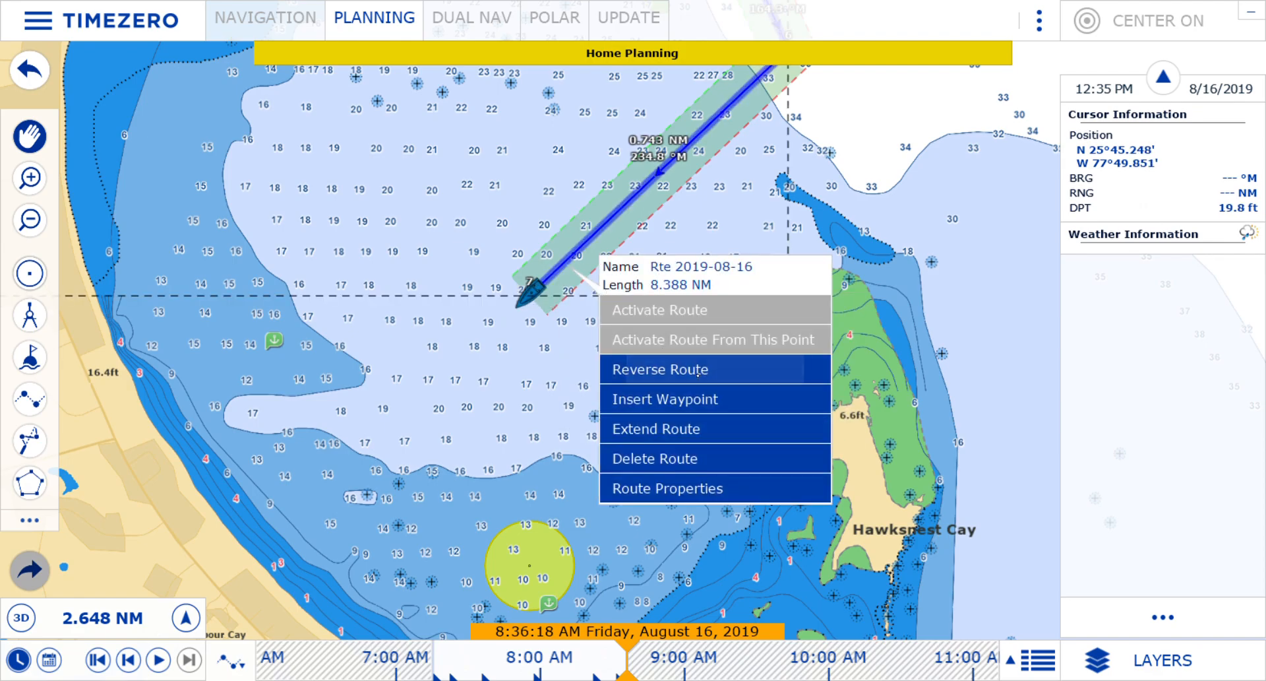
left_click(673, 429)
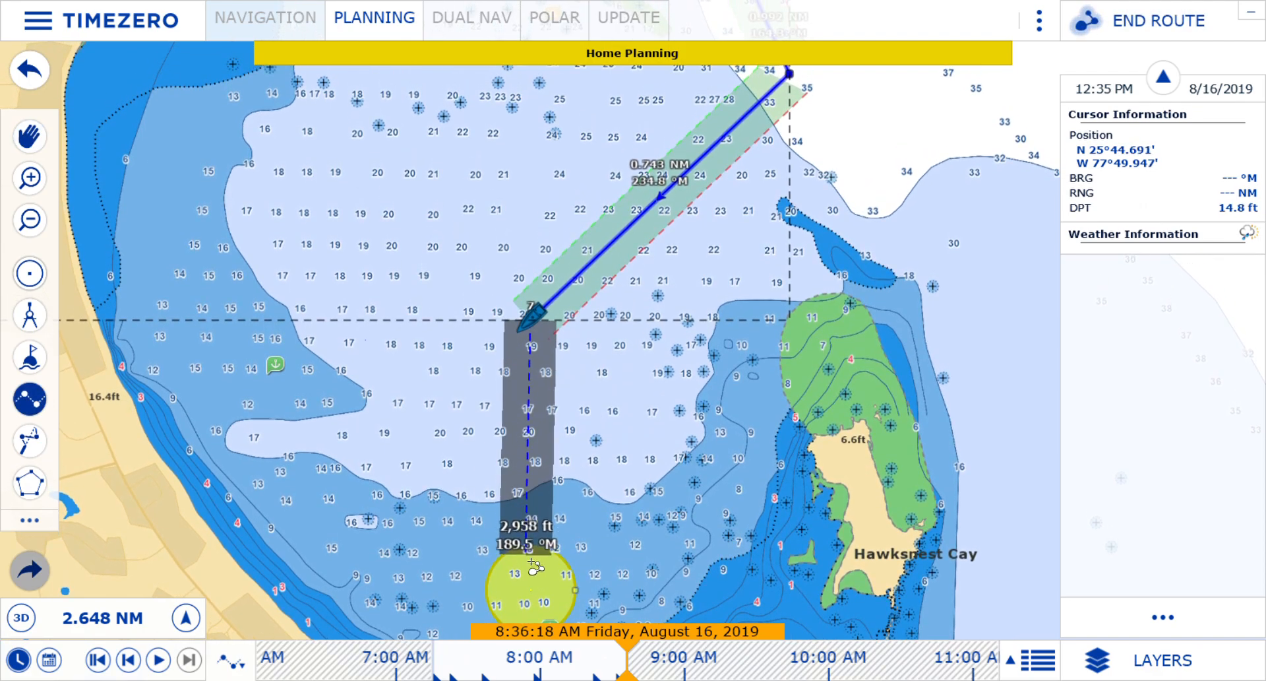
left_click(528, 585)
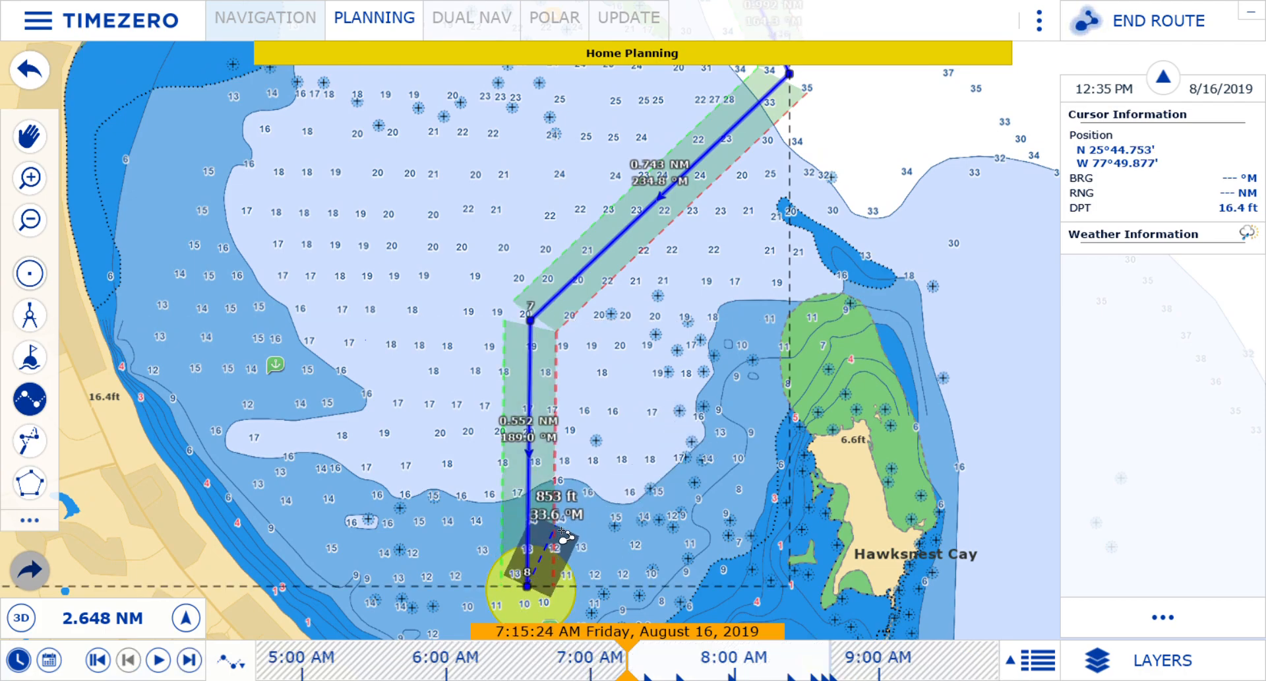
left_click_drag(607, 557, 592, 561)
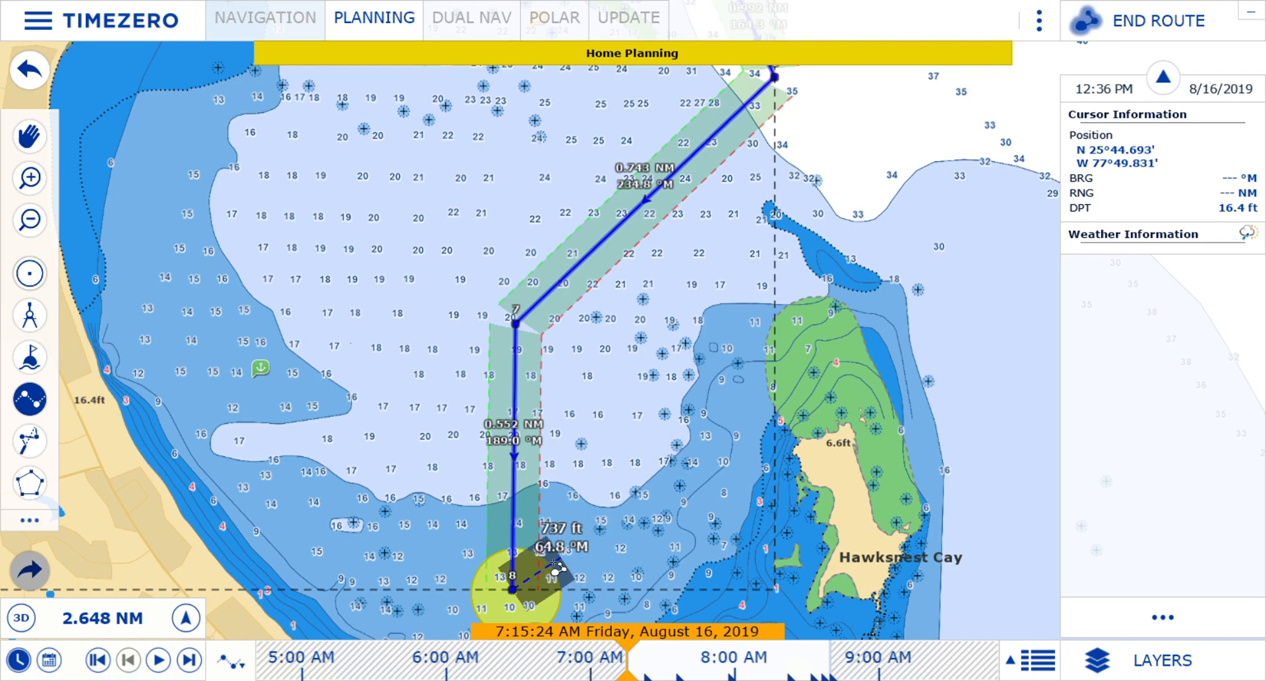
double_click(528, 571)
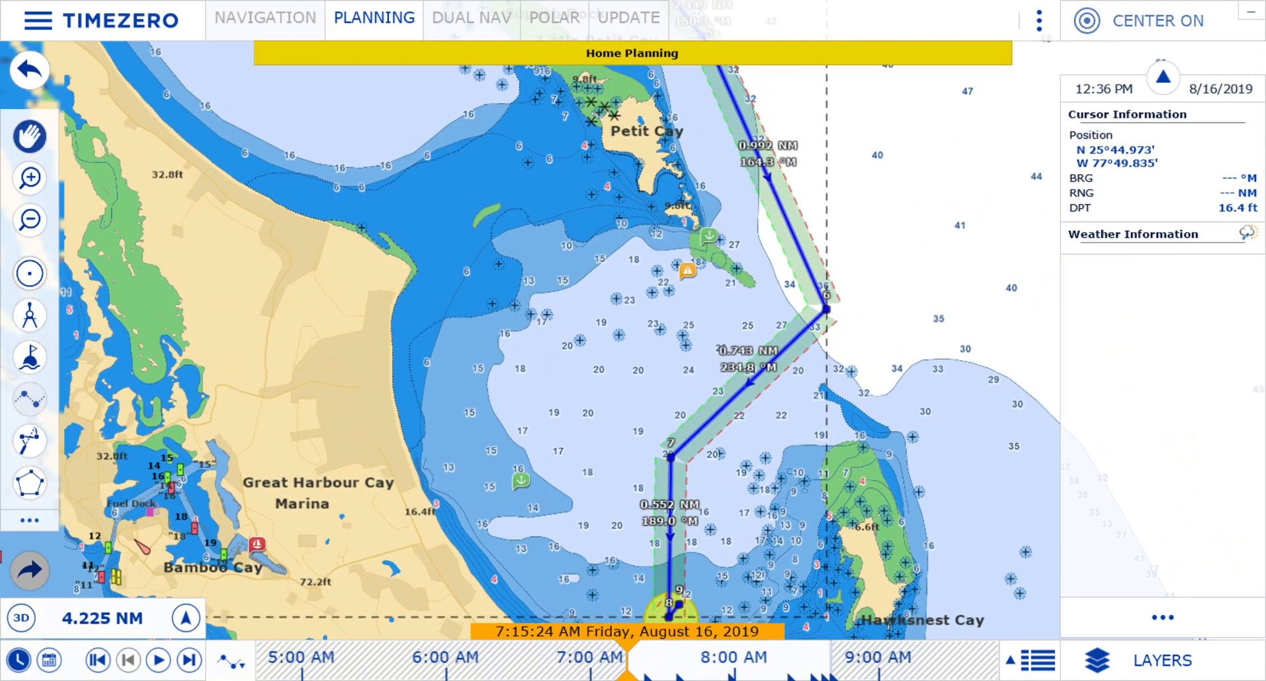
Step: Review the routes on the chart from the anchorage past Great Stirrup Cay up to Grand Bahama Island
scroll(686, 475, "down", 4)
left_click_drag(968, 302, 925, 437)
left_click_drag(831, 225, 943, 478)
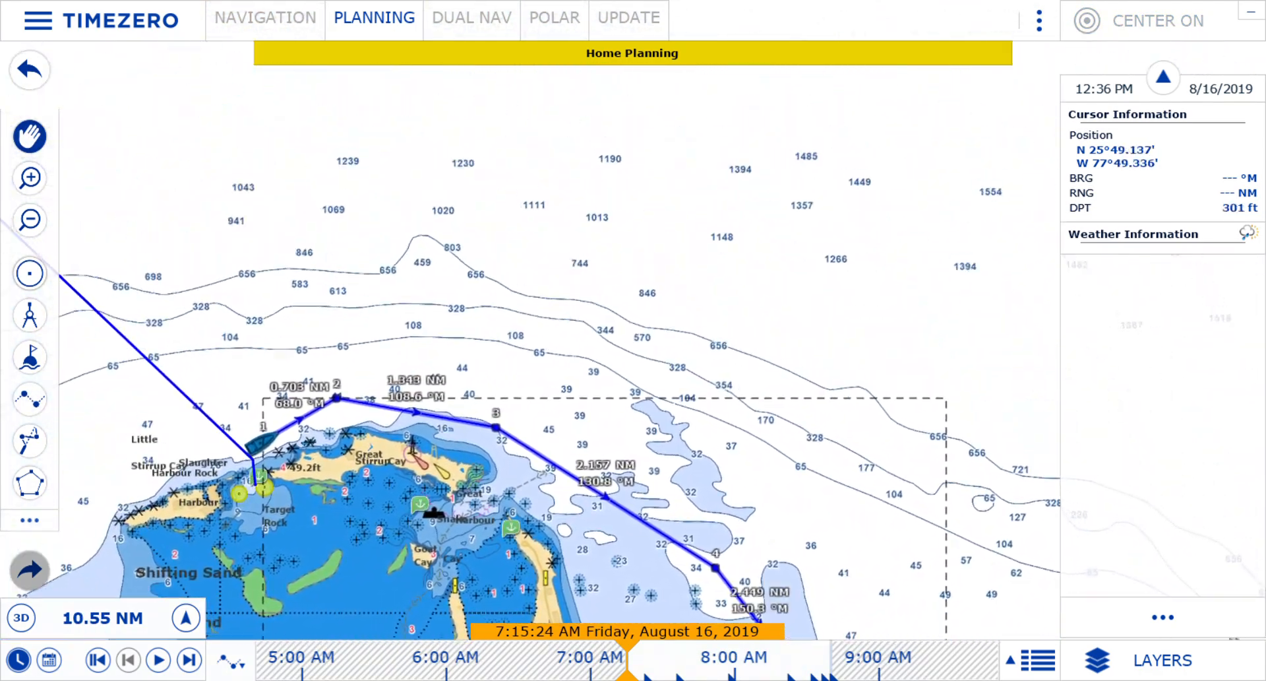
left_click_drag(779, 458, 629, 232)
left_click_drag(589, 193, 800, 385)
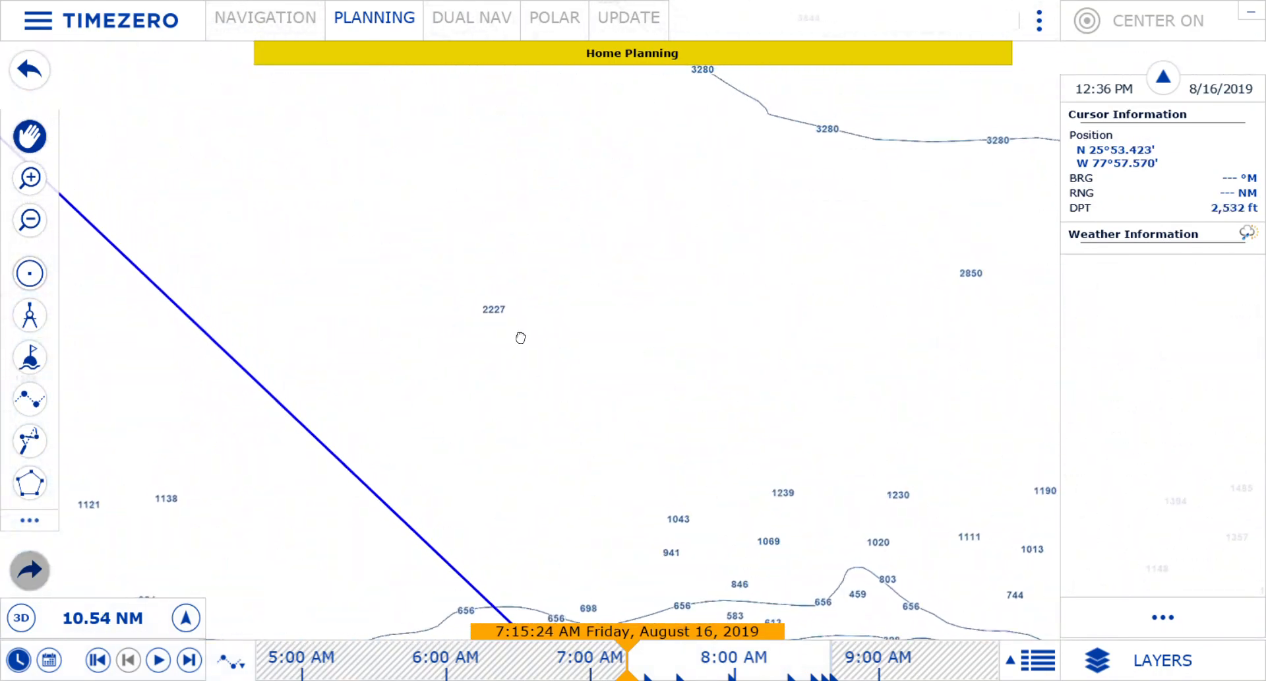
scroll(744, 314, "down", 5)
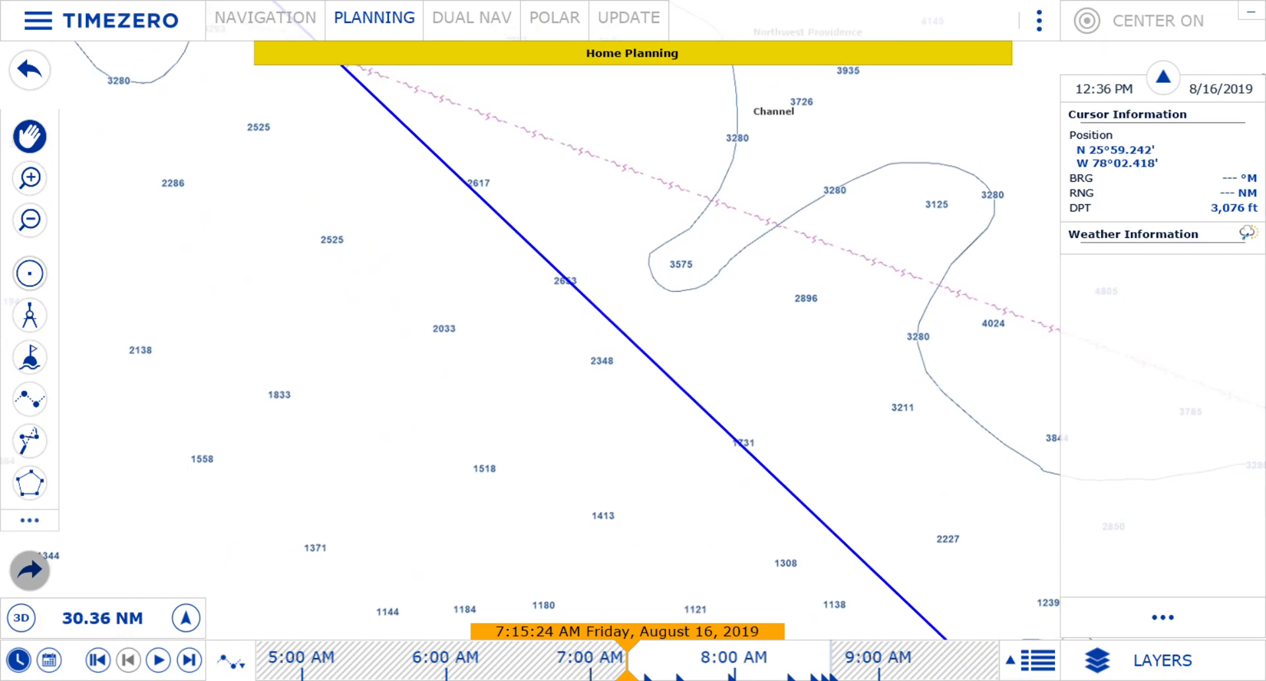
scroll(396, 330, "down", 5)
left_click_drag(631, 247, 844, 428)
left_click_drag(594, 178, 890, 405)
left_click_drag(574, 277, 438, 176)
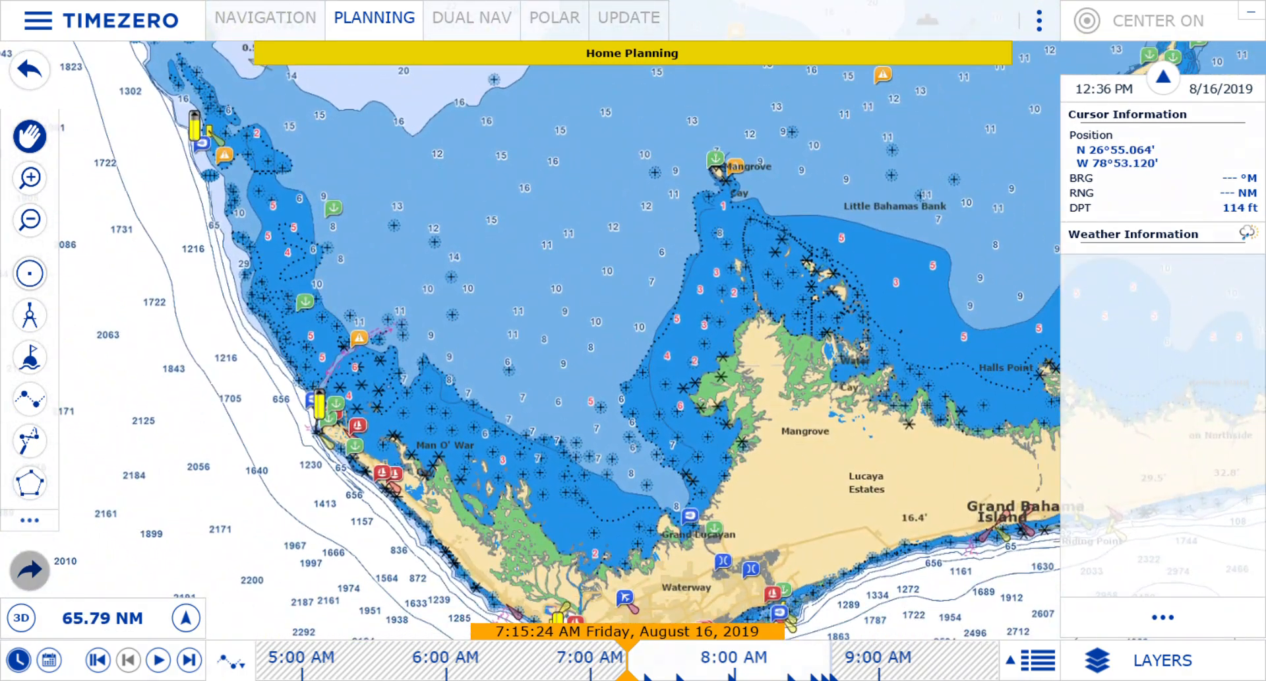
left_click_drag(951, 597, 892, 391)
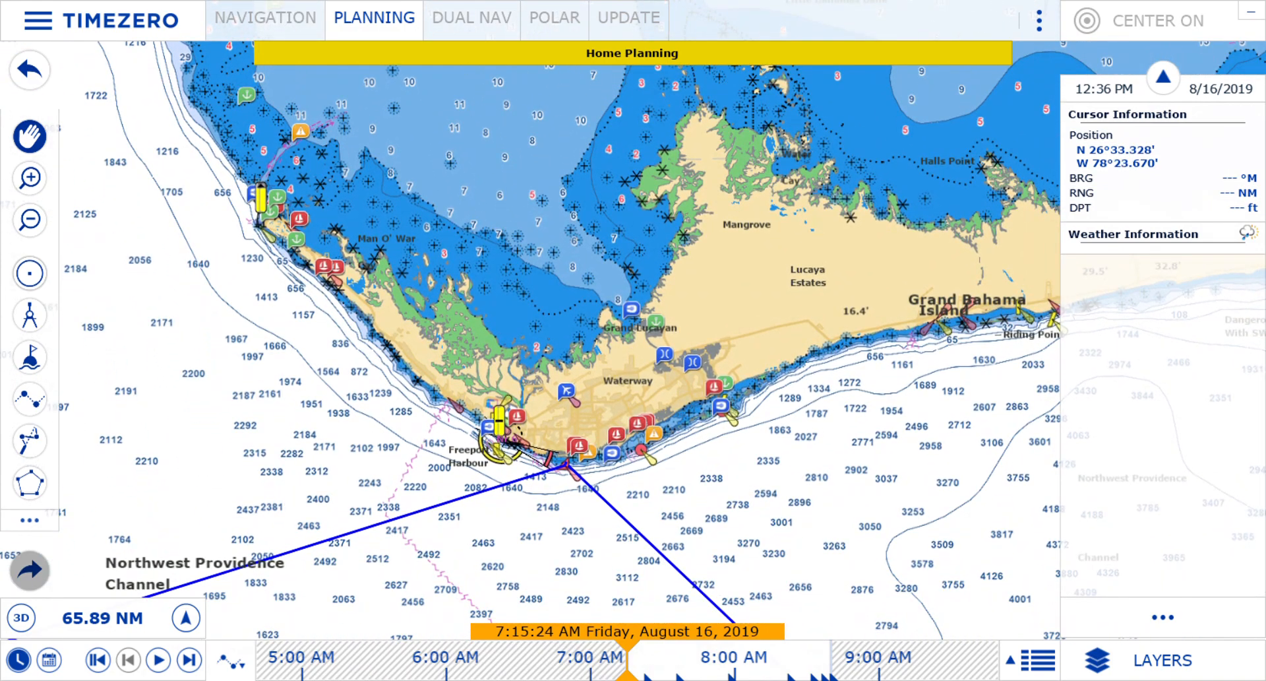
Step: Review the crossing from Freeport on Grand Bahama through Northwest Providence Channel down to Great Stirrup Cay and the Berry Islands
left_click_drag(841, 483, 786, 444)
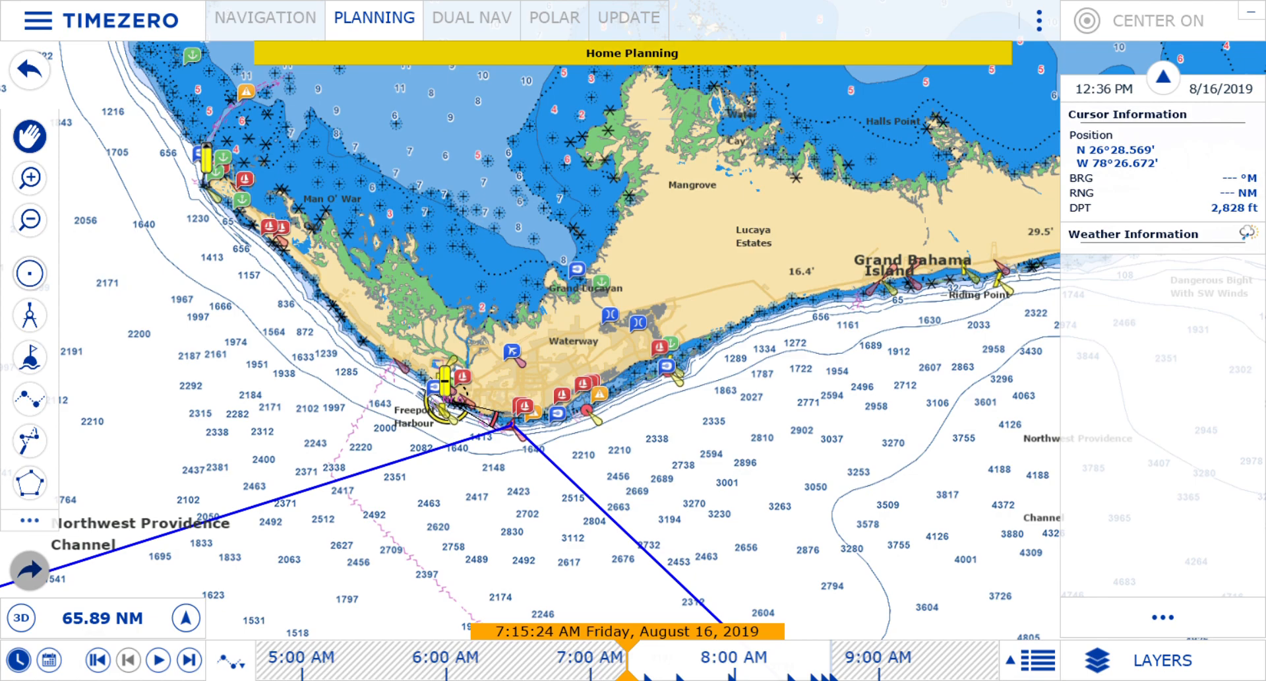
left_click_drag(982, 543, 841, 420)
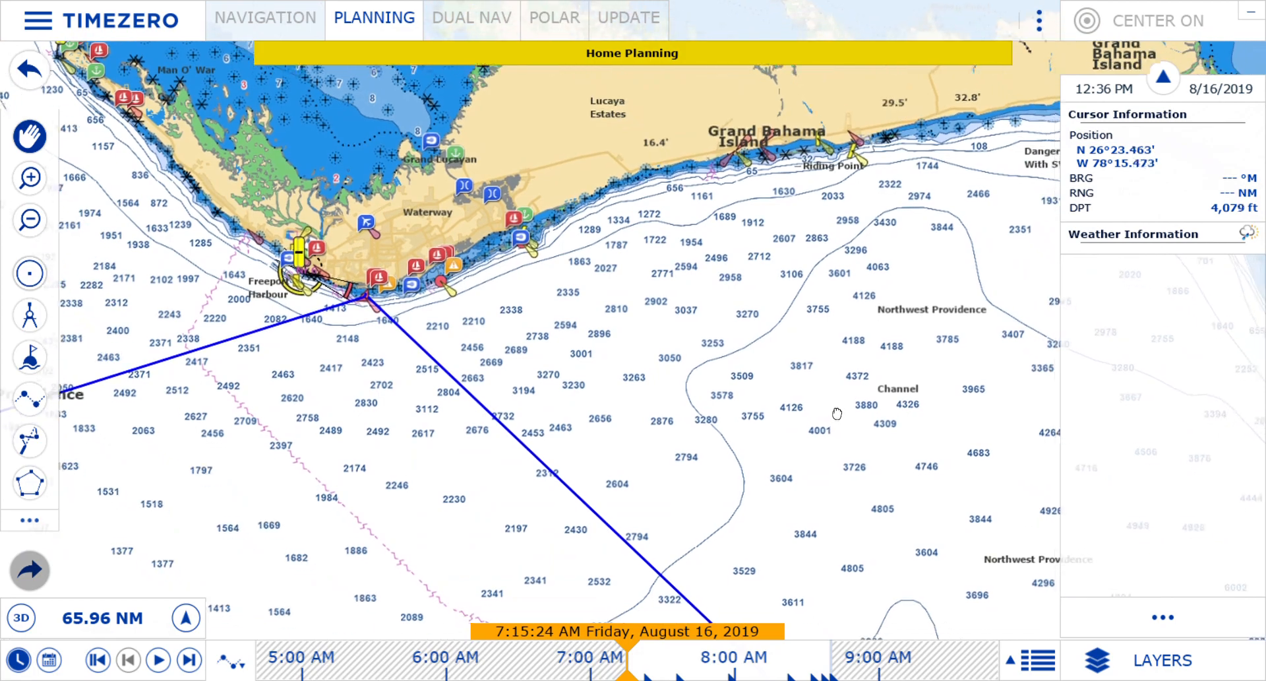
left_click_drag(917, 431, 839, 279)
left_click_drag(982, 463, 687, 415)
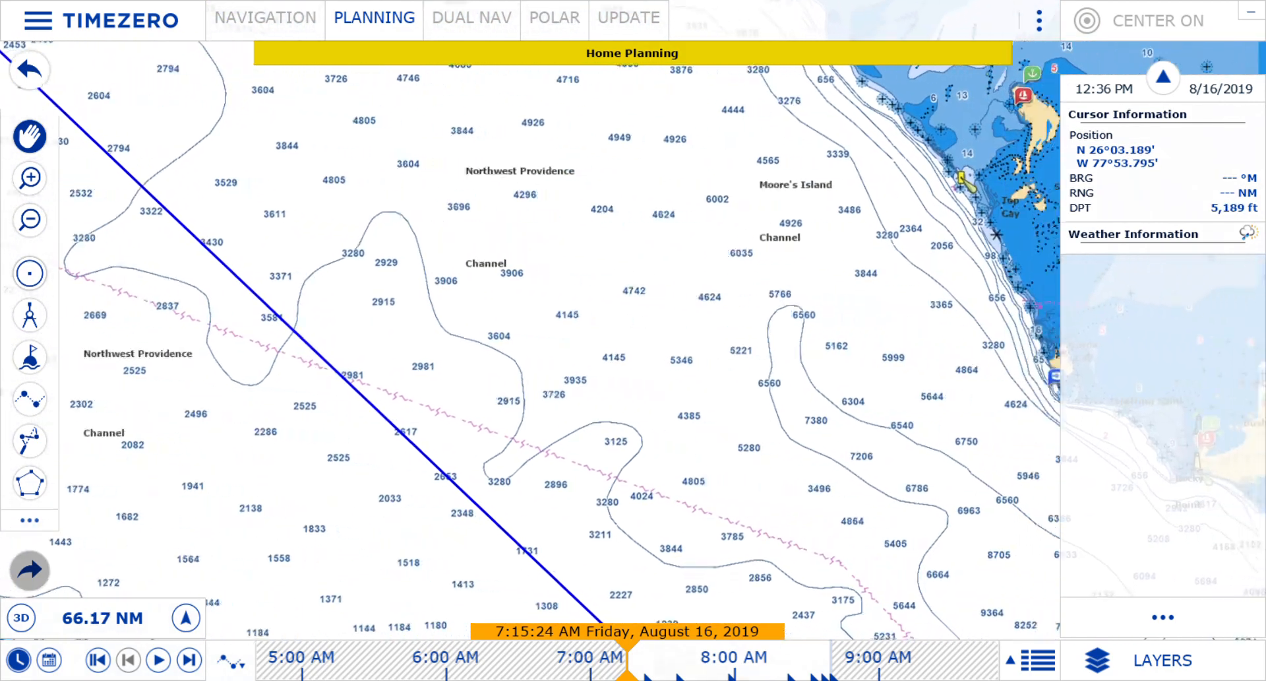
left_click_drag(853, 548, 848, 324)
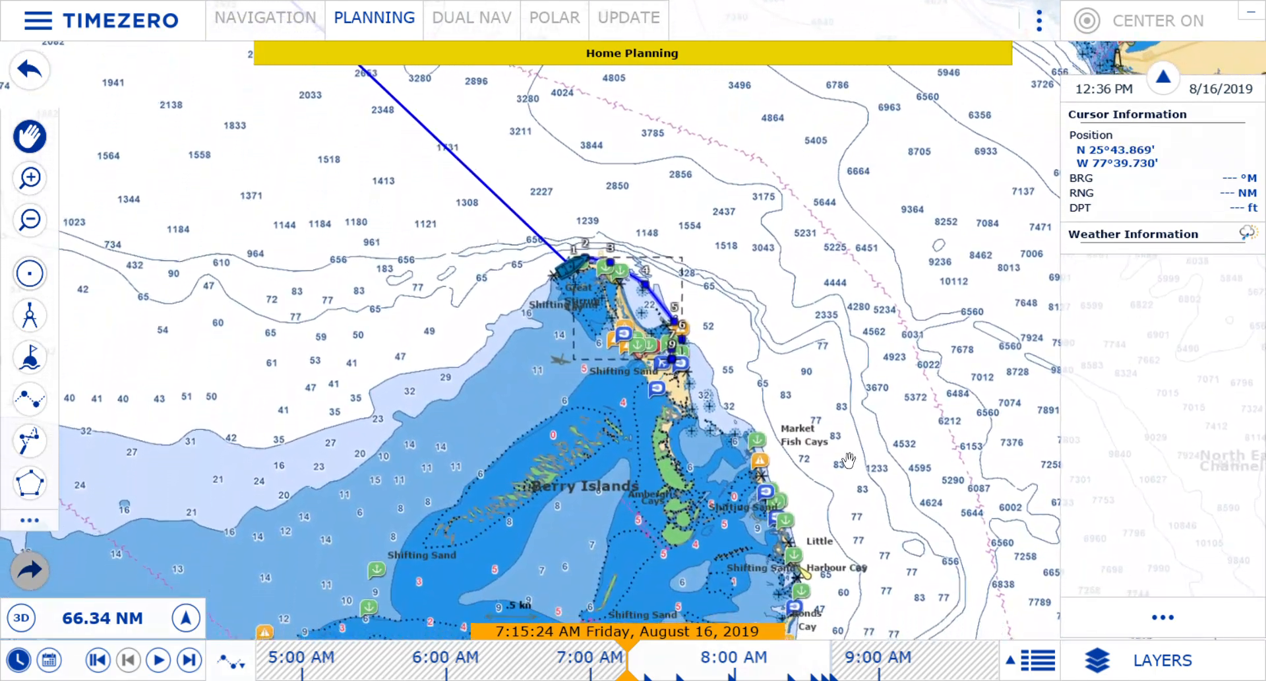
left_click_drag(846, 381, 914, 554)
left_click_drag(676, 390, 953, 614)
left_click_drag(692, 512, 610, 288)
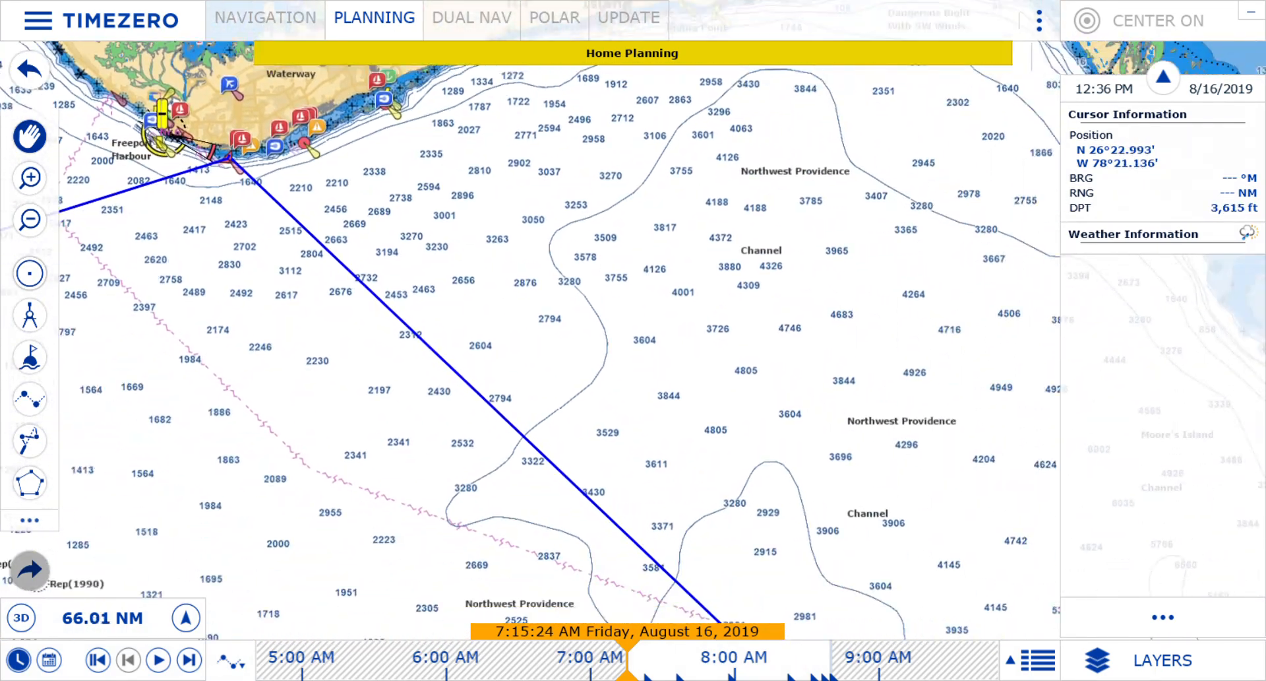
left_click_drag(814, 538, 732, 367)
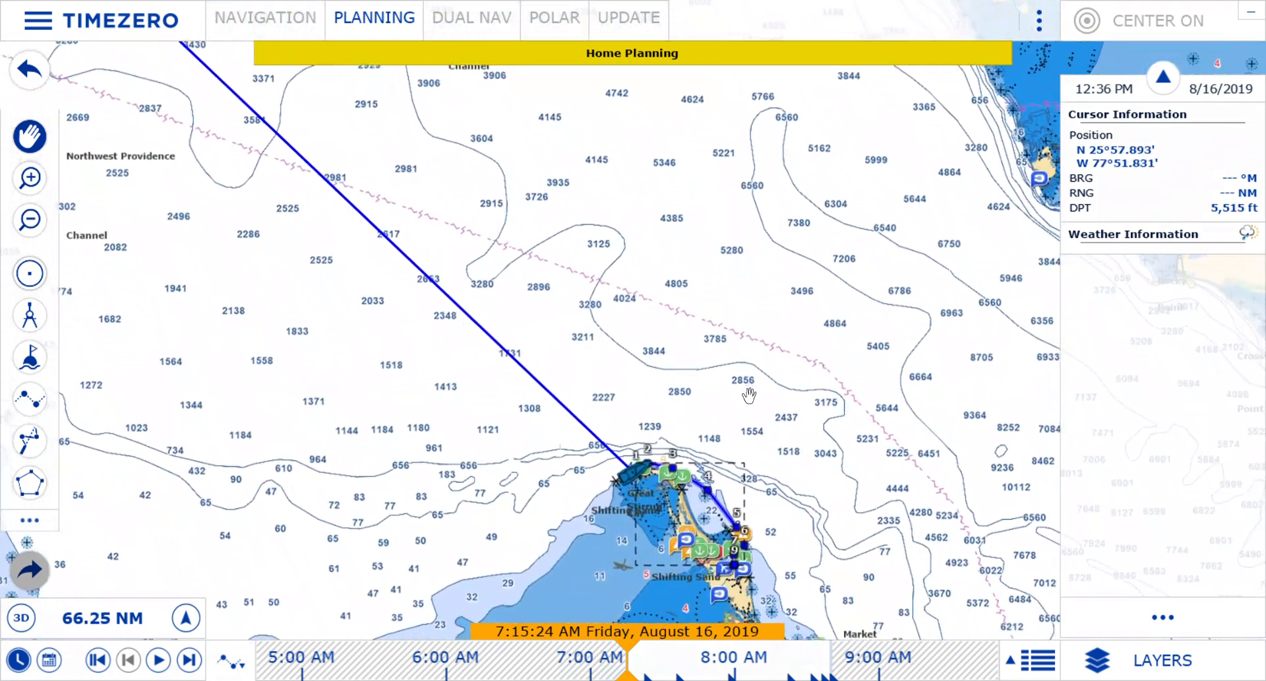
left_click_drag(825, 494, 828, 436)
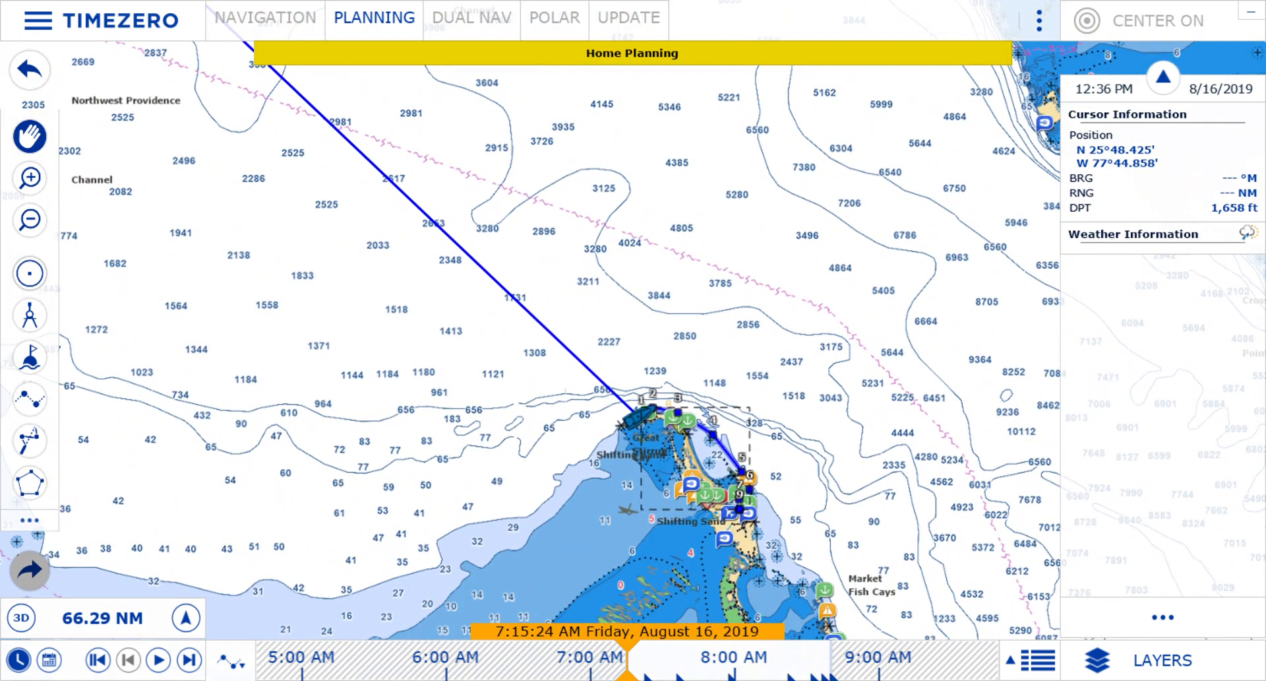